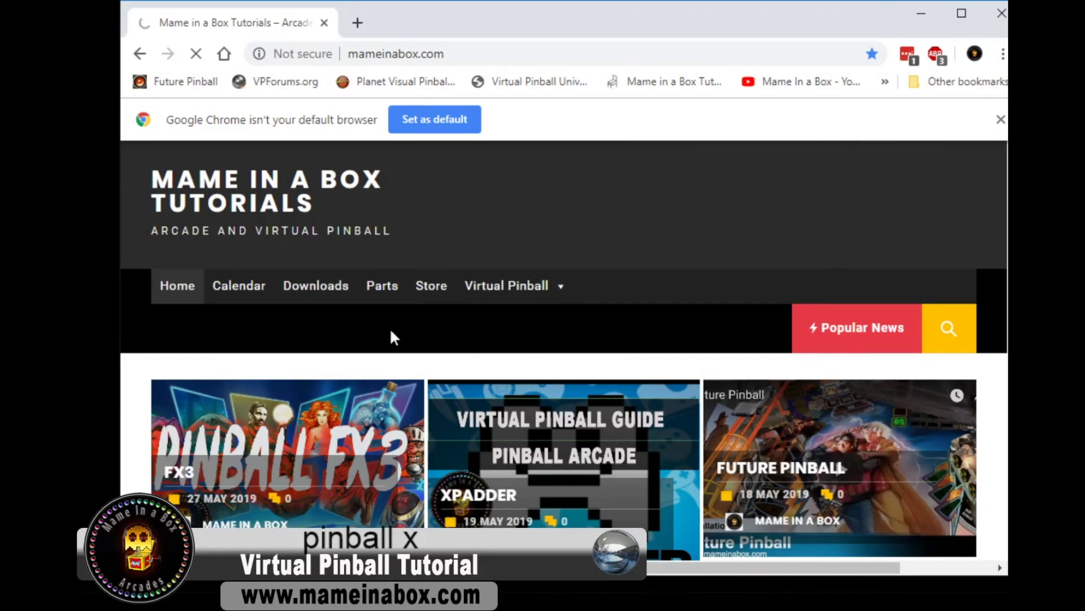
# Open the Downloads page of mameinabox.com and follow the Pinball X download page link.
pyautogui.scroll(-15, 430, 350)
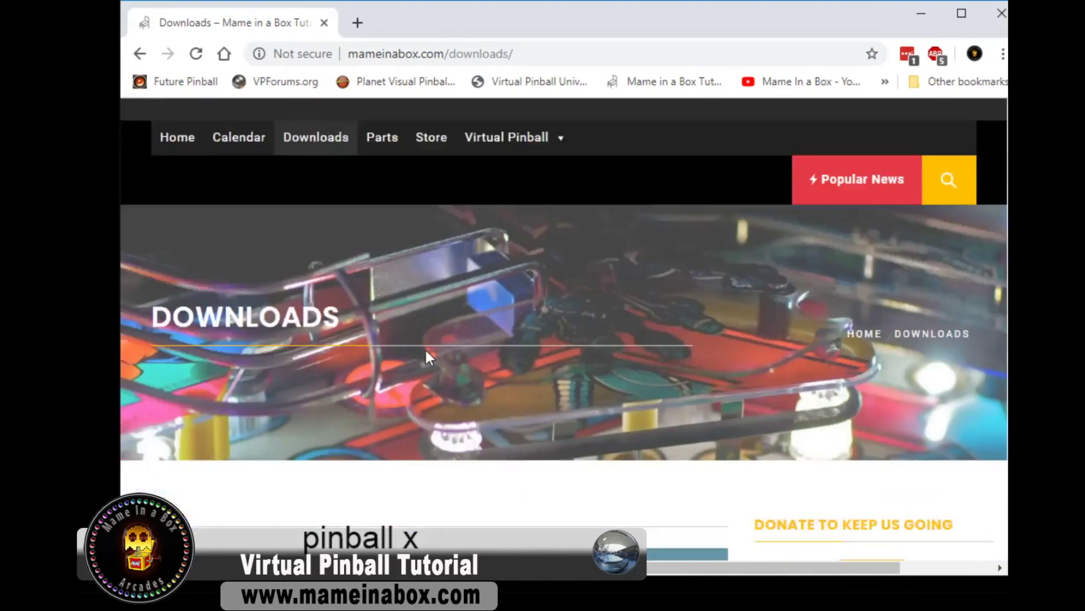
pyautogui.scroll(-10, 426, 351)
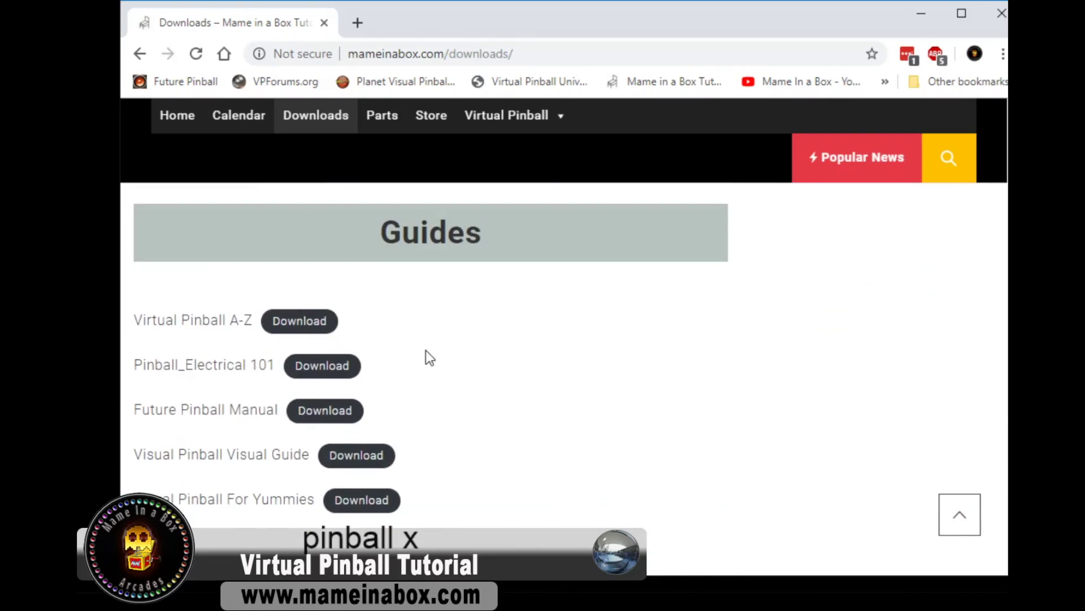
pyautogui.scroll(-3, 353, 315)
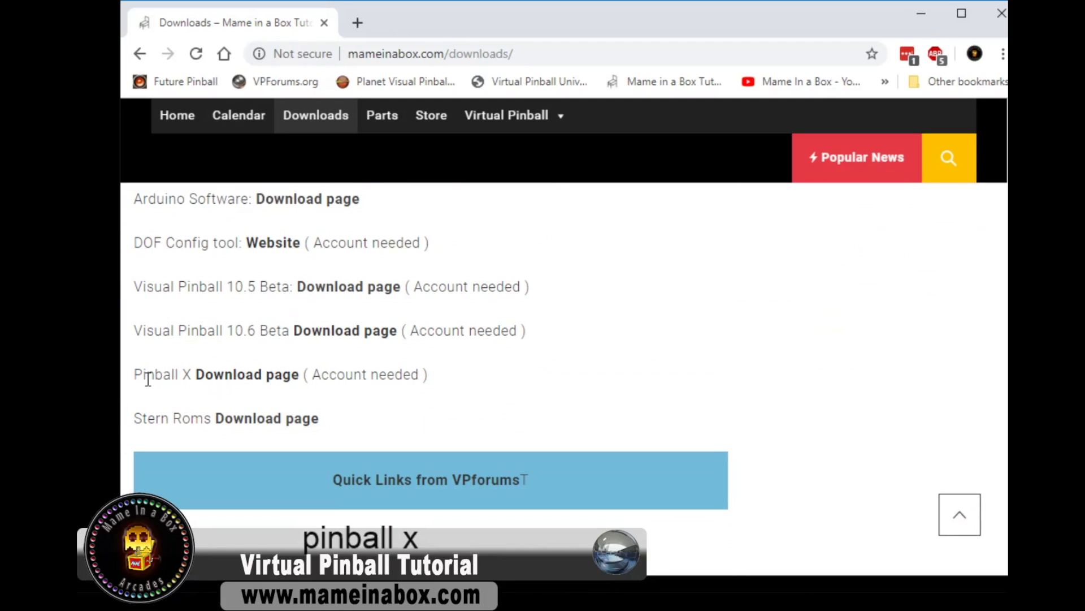
pyautogui.click(262, 374)
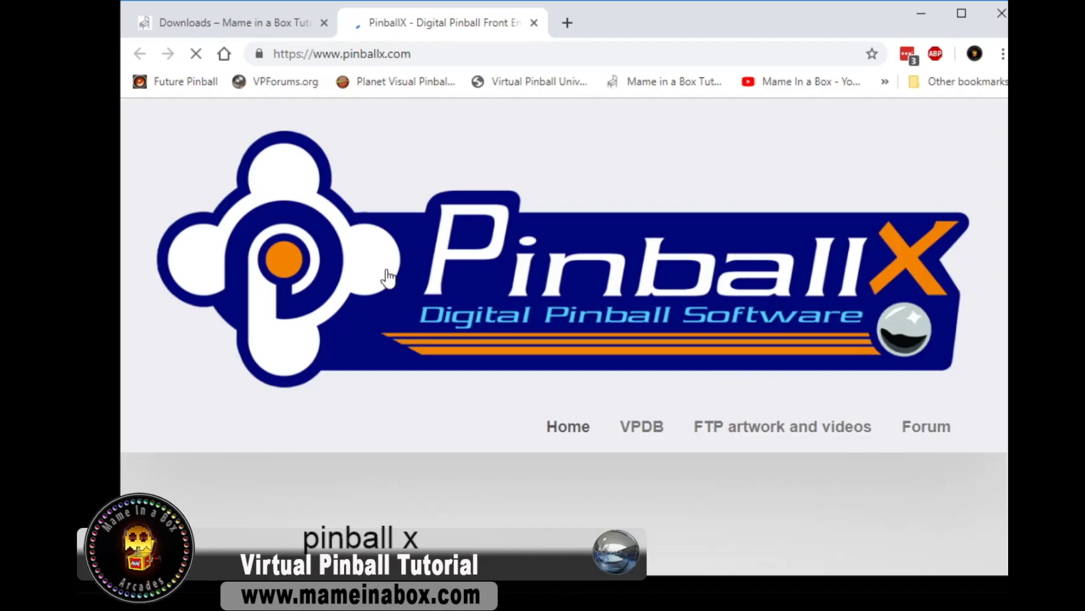
# Play part of the PinballX trailer on the PinballX home page and pause it.
pyautogui.scroll(-2, 624, 308)
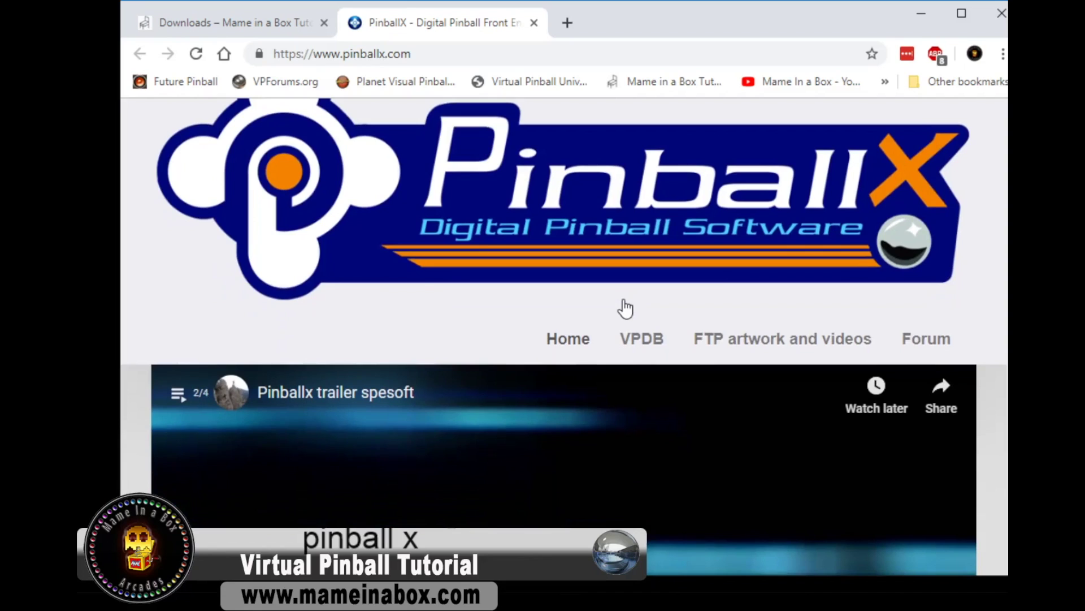
pyautogui.scroll(-5, 625, 309)
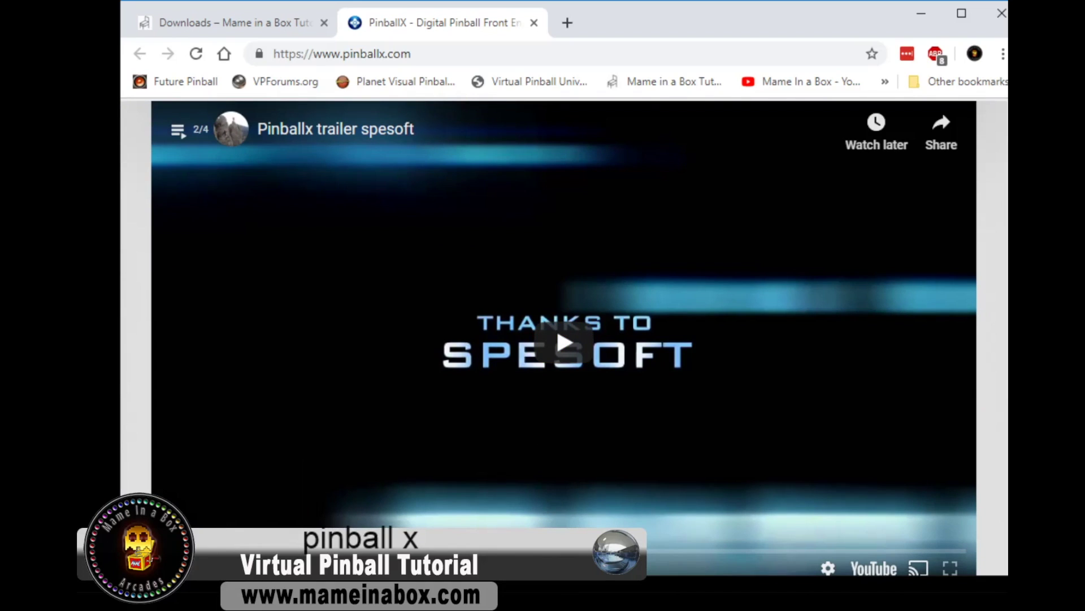
pyautogui.click(566, 345)
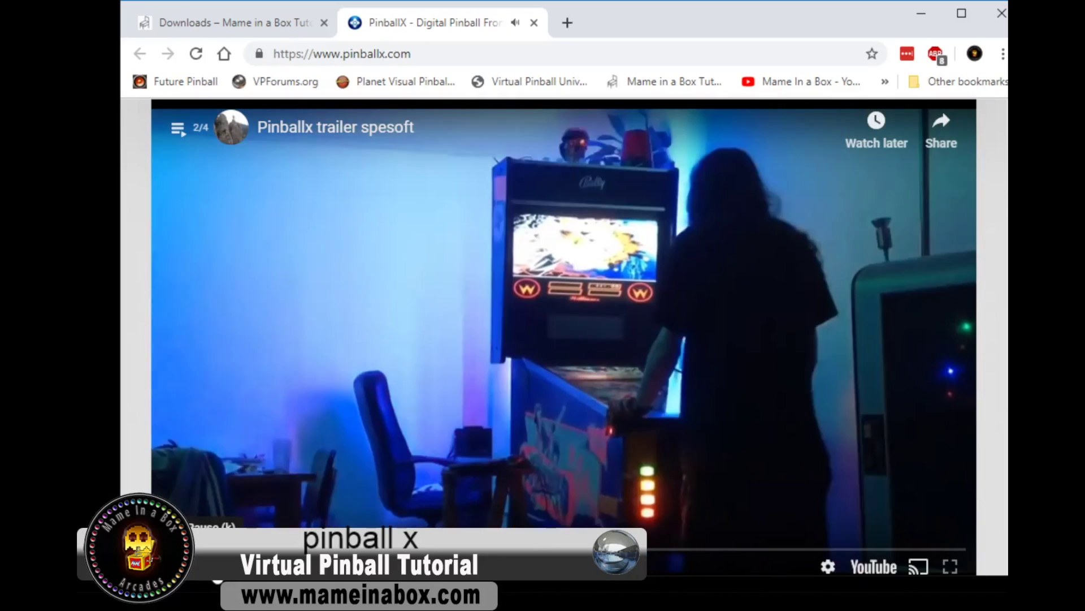
pyautogui.click(217, 580)
# Follow the "Download PinballX here" link and review the PinballX 3.45 file page, including its account note and file information.
pyautogui.scroll(-8, 327, 485)
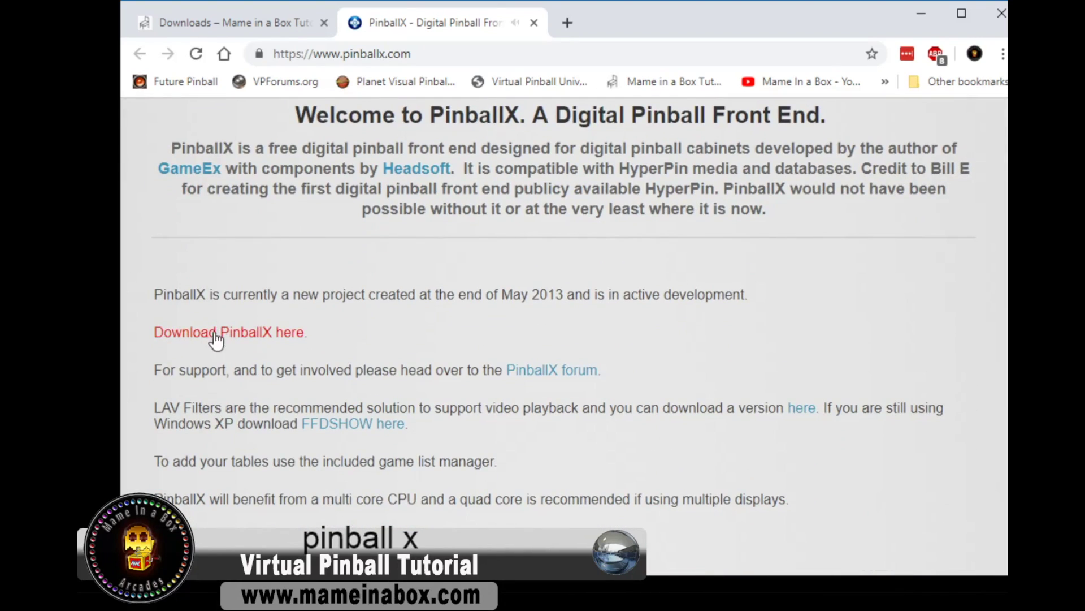
pyautogui.click(220, 341)
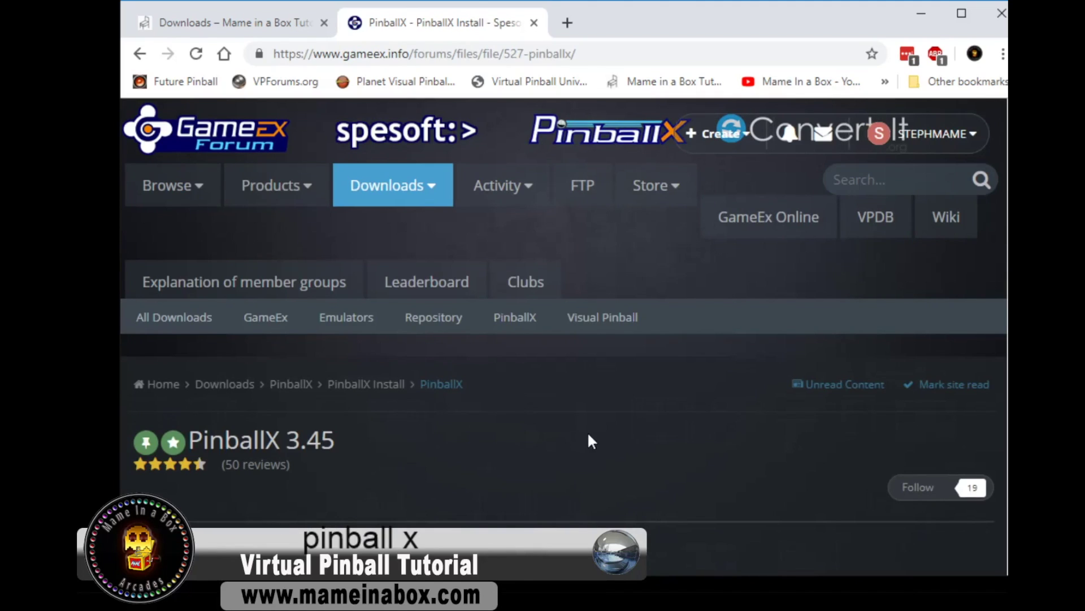
pyautogui.scroll(-5, 591, 442)
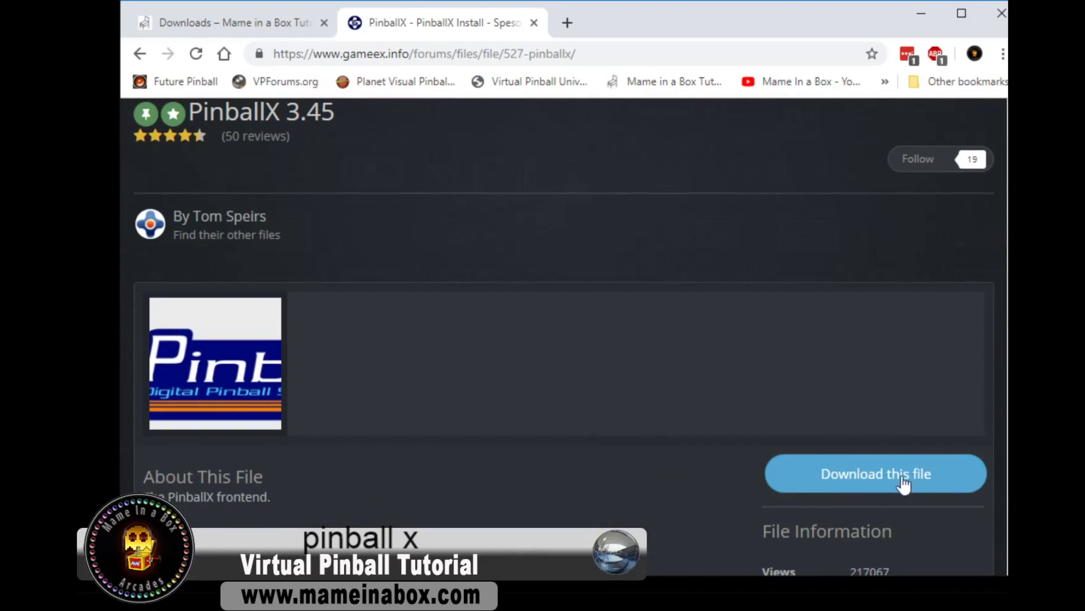
pyautogui.scroll(-3, 706, 456)
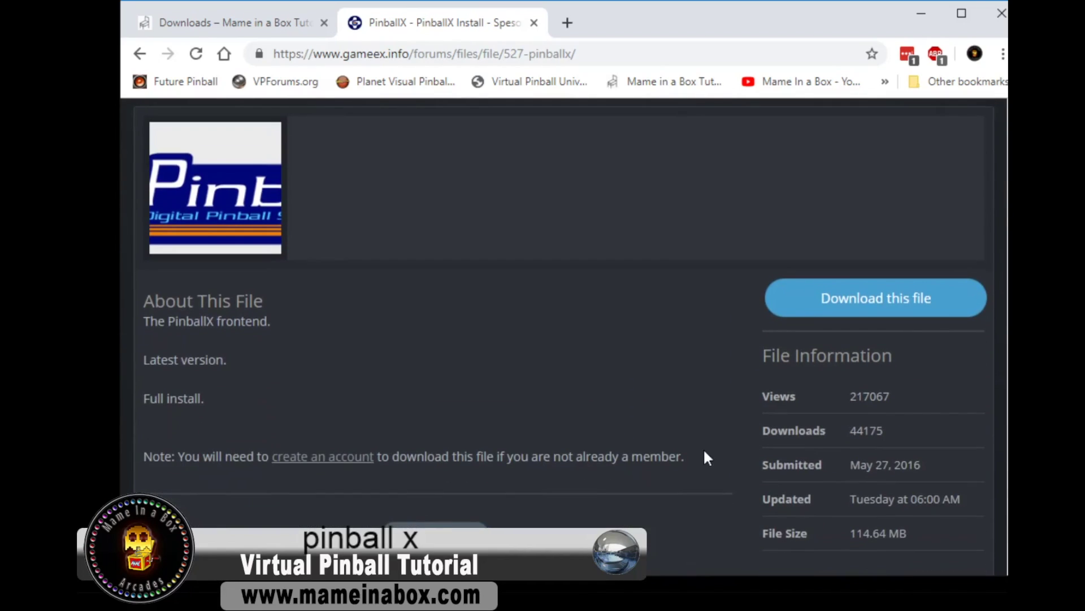
pyautogui.scroll(9, 707, 457)
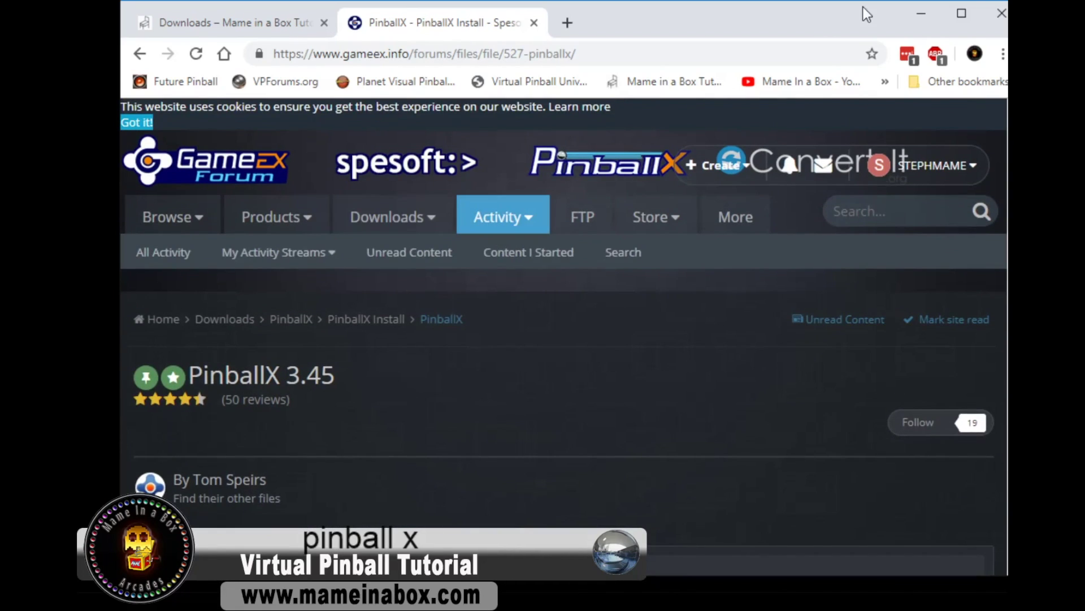
# Minimize the browser and start the PinballX installer from PinballXSetup.zip in the Downloads folder.
pyautogui.click(916, 12)
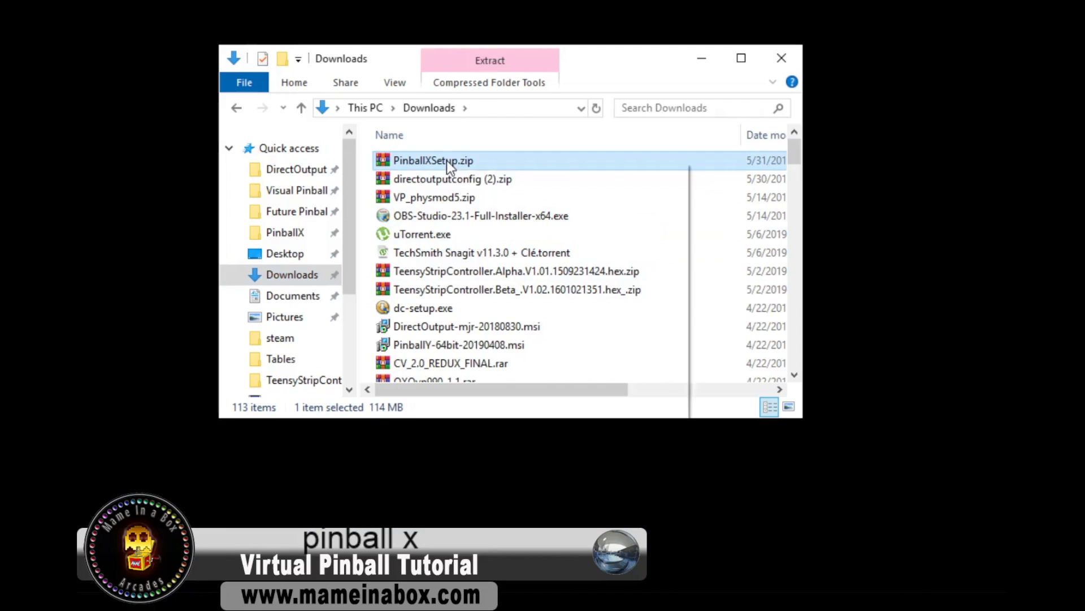
pyautogui.rightClick(447, 161)
pyautogui.click(527, 235)
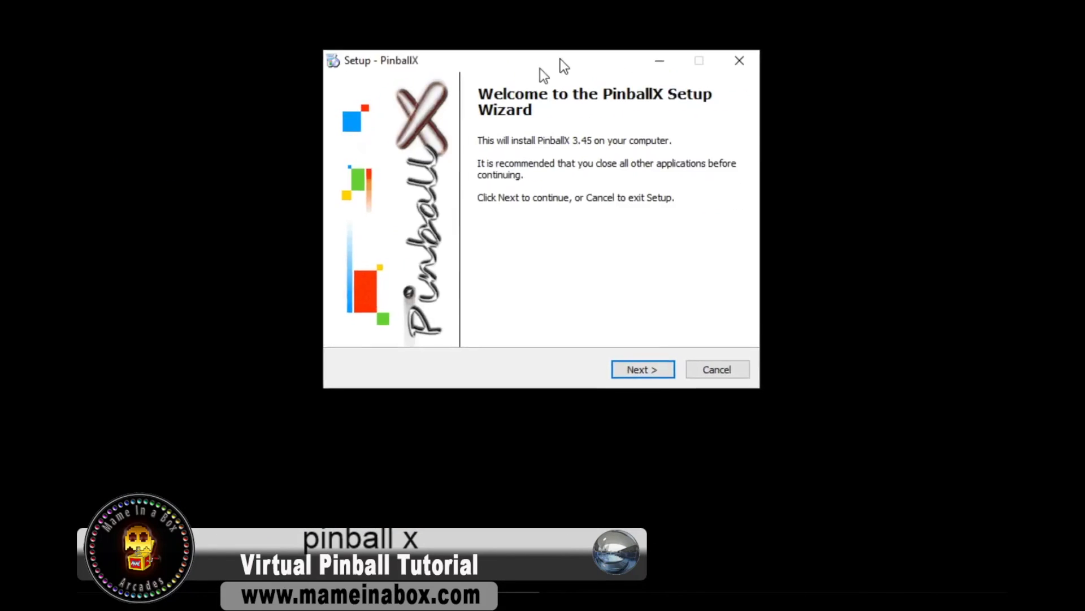
# Accept the license agreement and install PinballX in C:\PinballX with only the desktop shortcut task selected.
pyautogui.moveTo(560, 59); pyautogui.dragTo(429, 78)
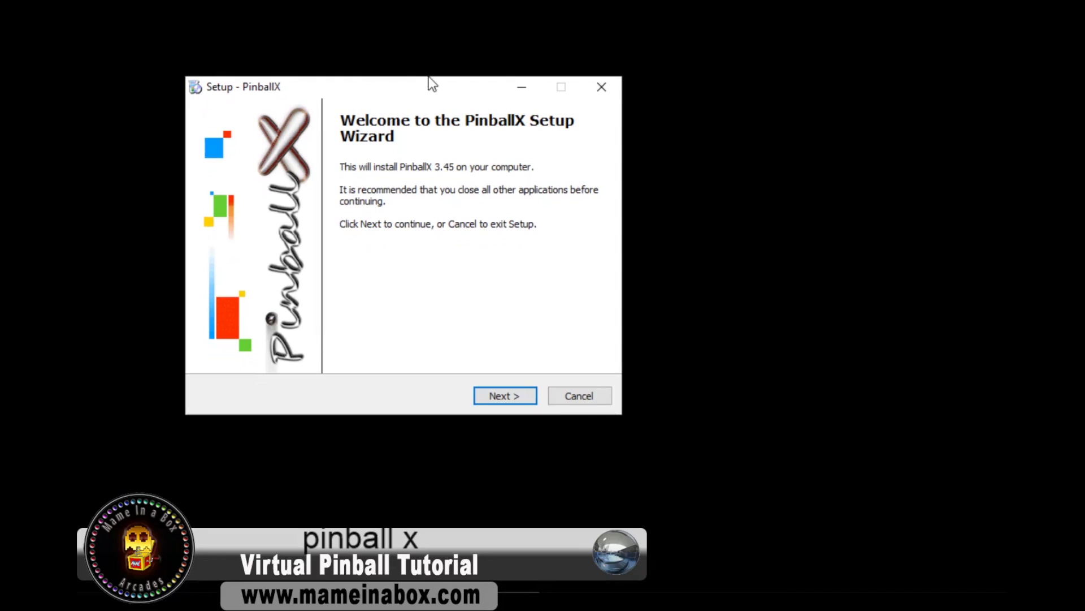
pyautogui.click(501, 398)
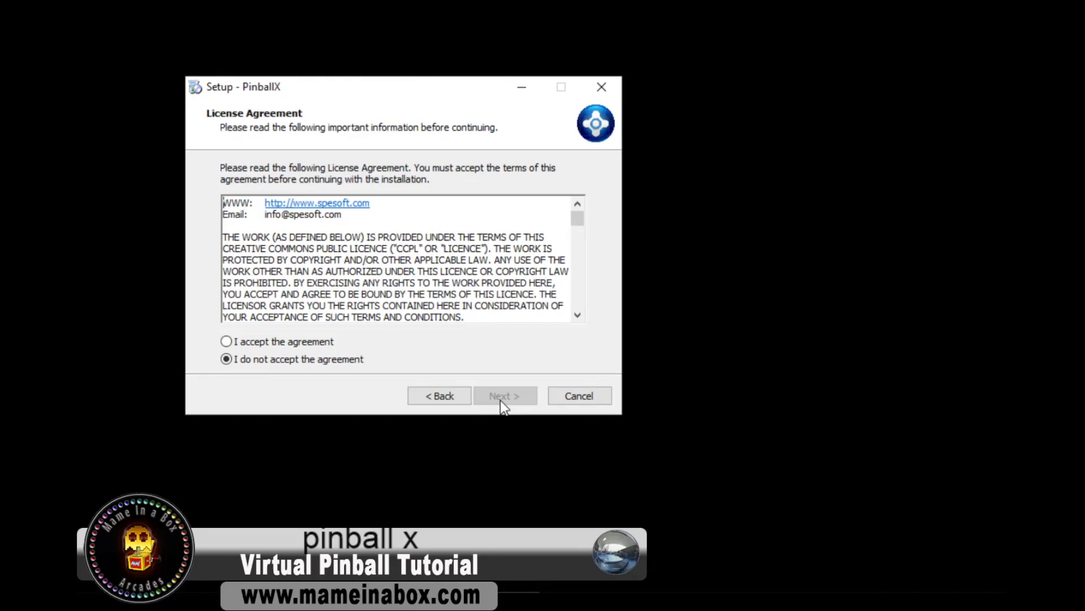
pyautogui.click(248, 342)
pyautogui.click(507, 391)
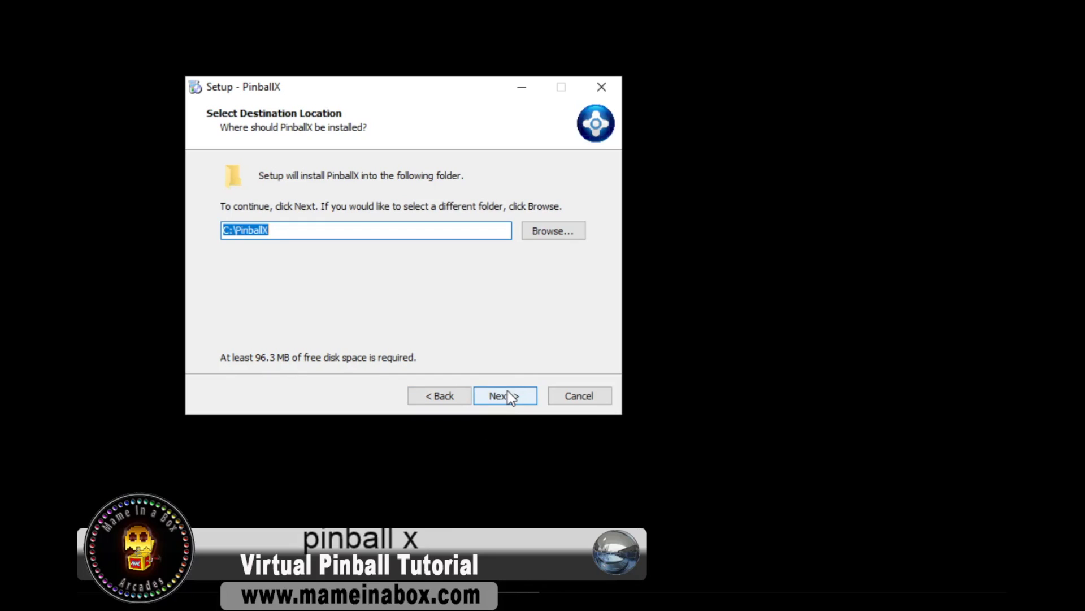
pyautogui.click(507, 394)
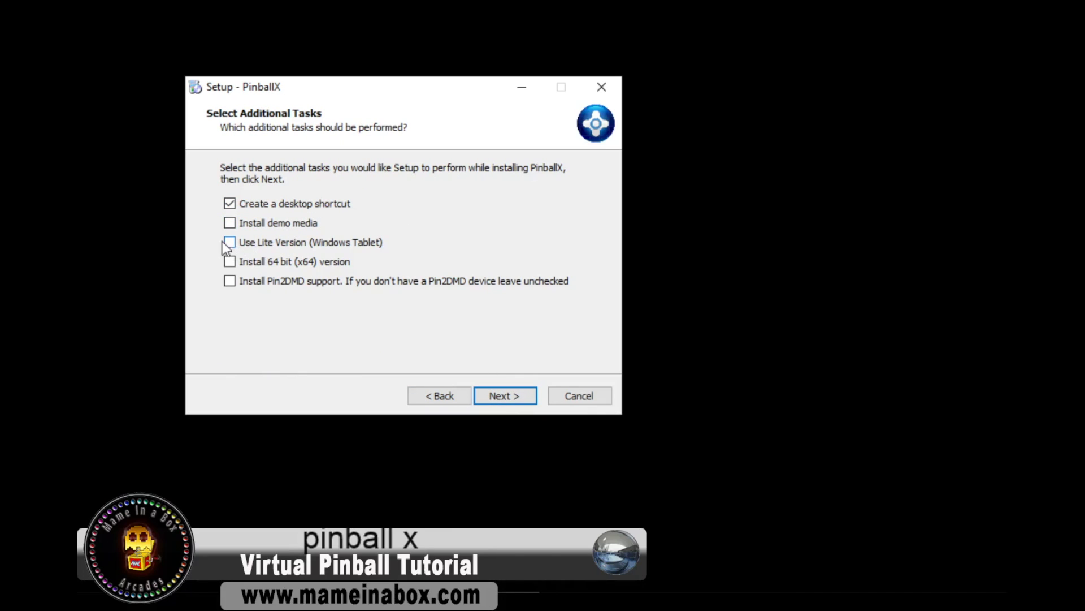
pyautogui.click(498, 399)
pyautogui.click(498, 398)
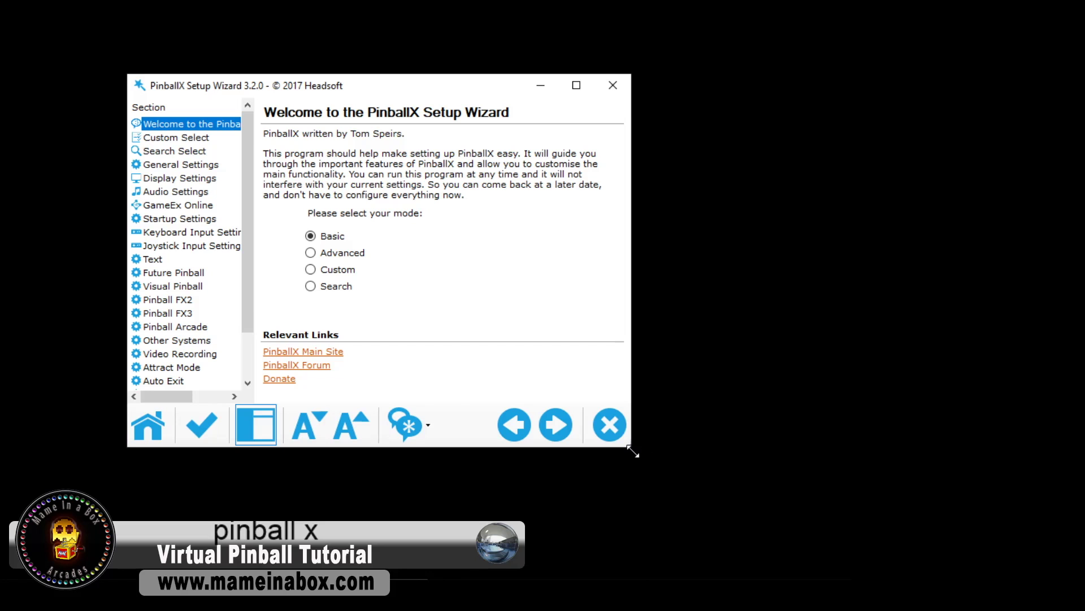
# Enlarge the PinballX Setup Wizard window and continue in Advanced mode to the General Settings page.
pyautogui.moveTo(633, 452); pyautogui.dragTo(753, 544)
pyautogui.moveTo(600, 98); pyautogui.dragTo(514, 62)
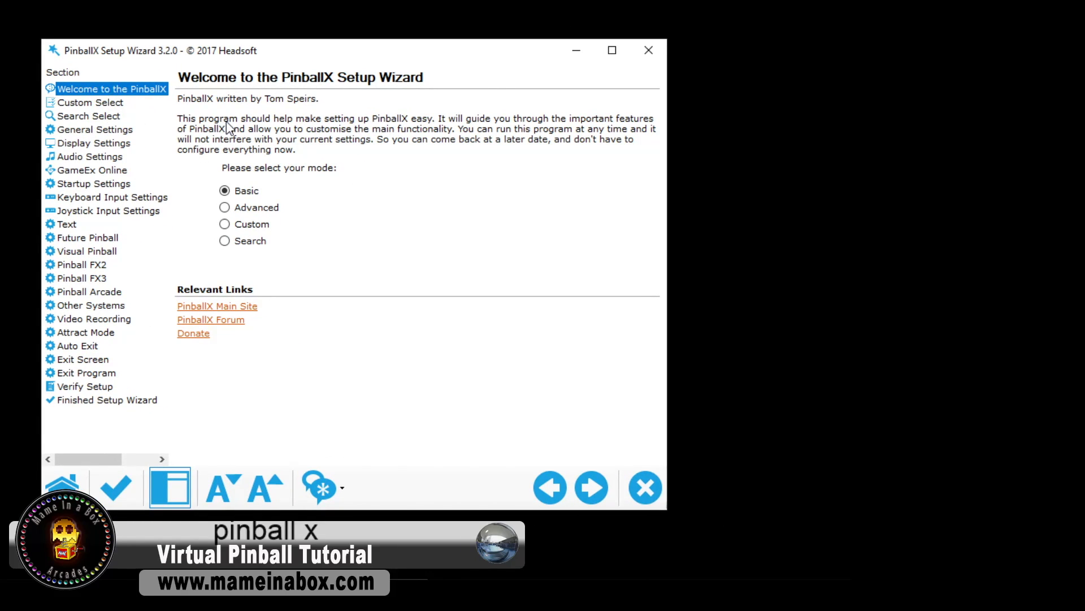
pyautogui.click(238, 208)
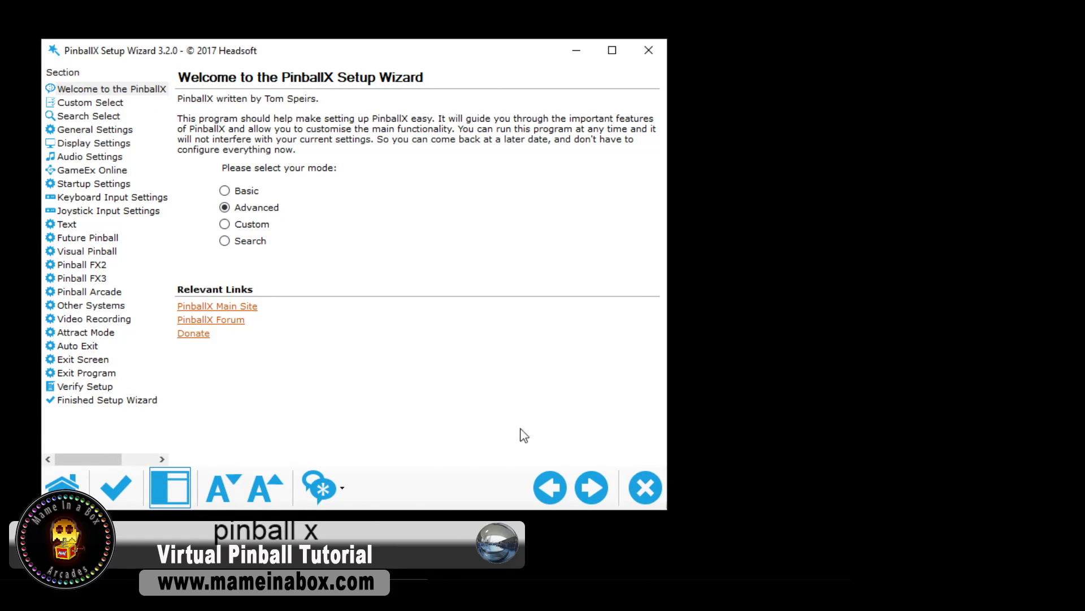
pyautogui.click(594, 489)
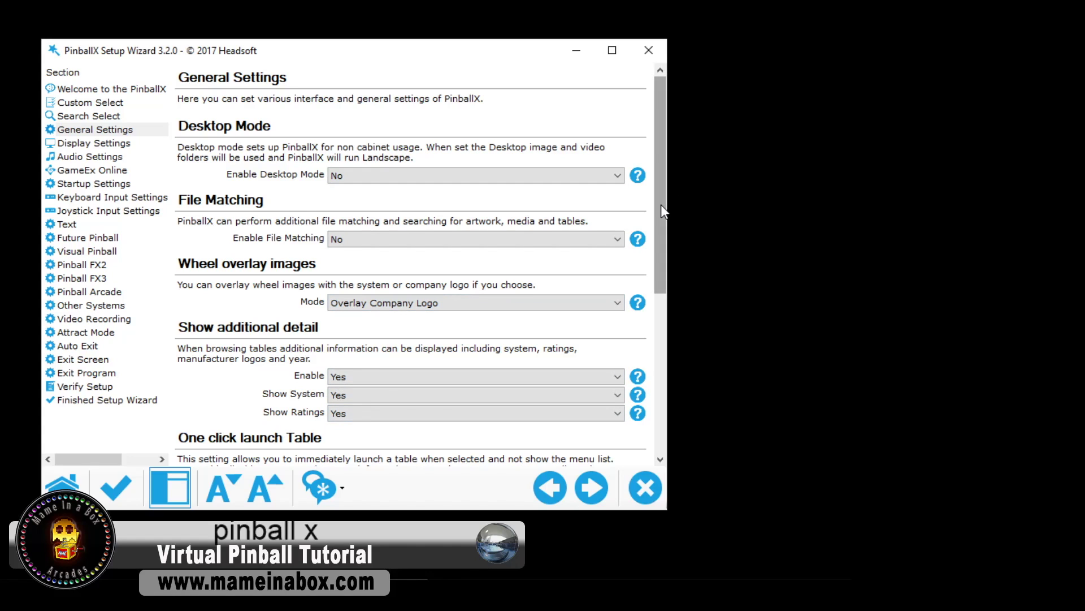
# Review the General Settings, keep One click launch Table set to No, and continue to Display Settings.
pyautogui.moveTo(661, 205); pyautogui.dragTo(649, 370)
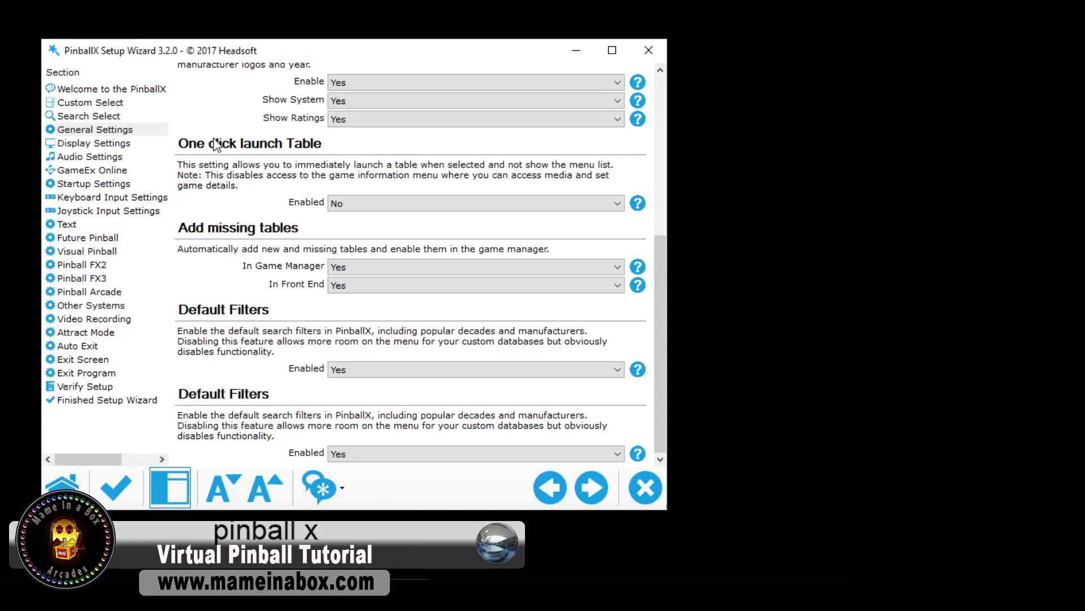
pyautogui.click(354, 199)
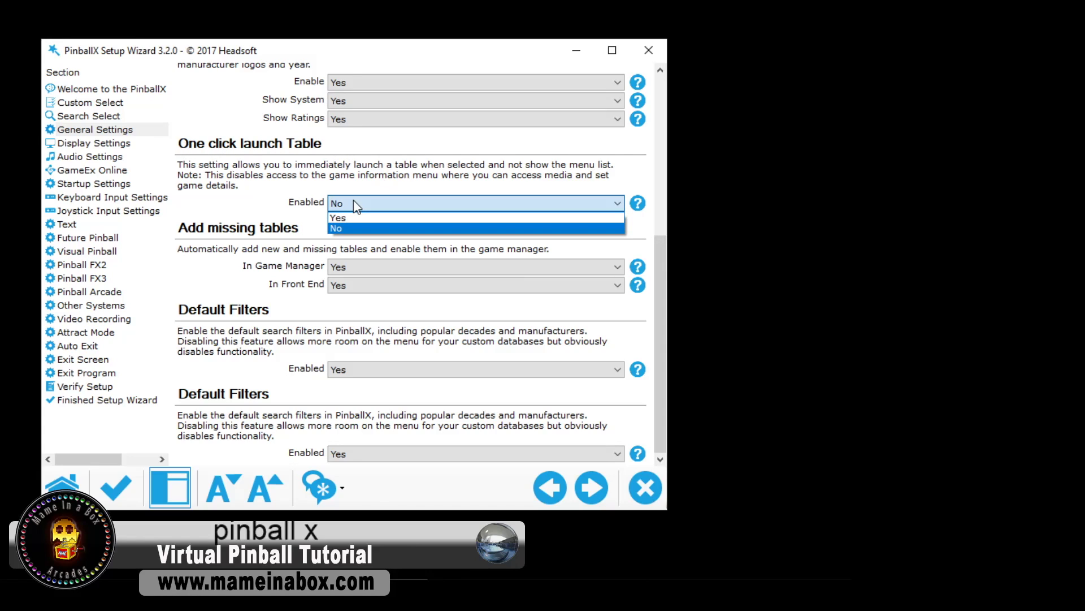
pyautogui.click(349, 199)
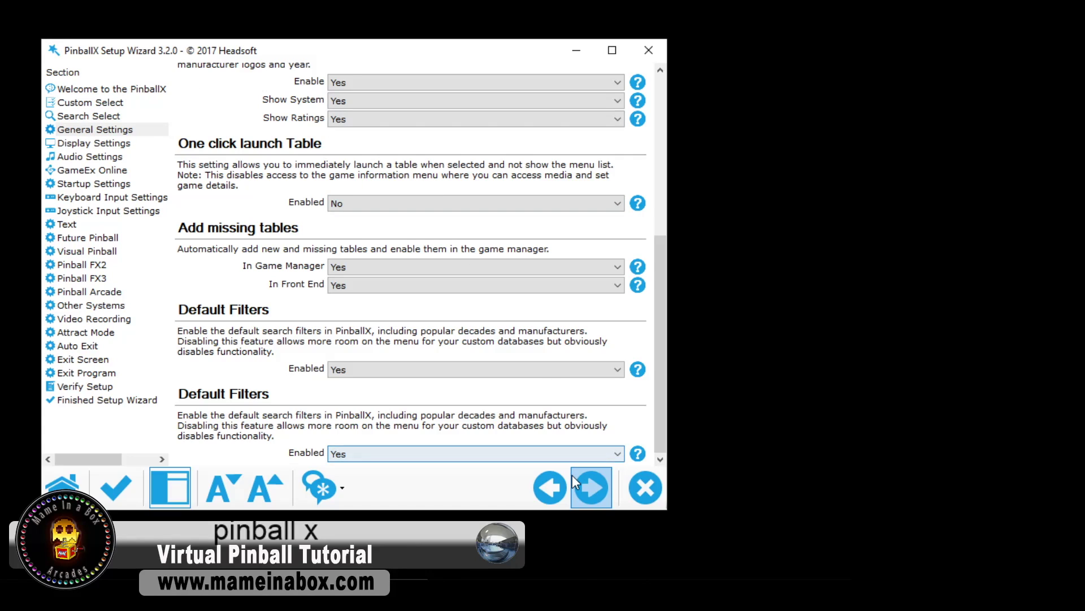
pyautogui.click(588, 484)
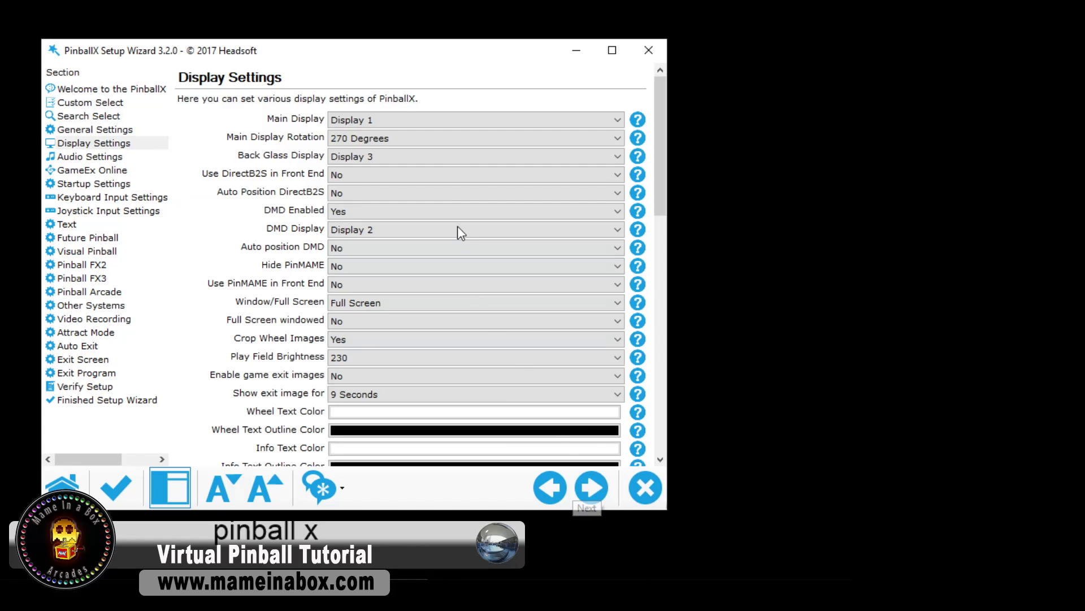
# Open the Windows display settings to check the monitor numbering, moving the window clear of the wizard.
pyautogui.rightClick(774, 112)
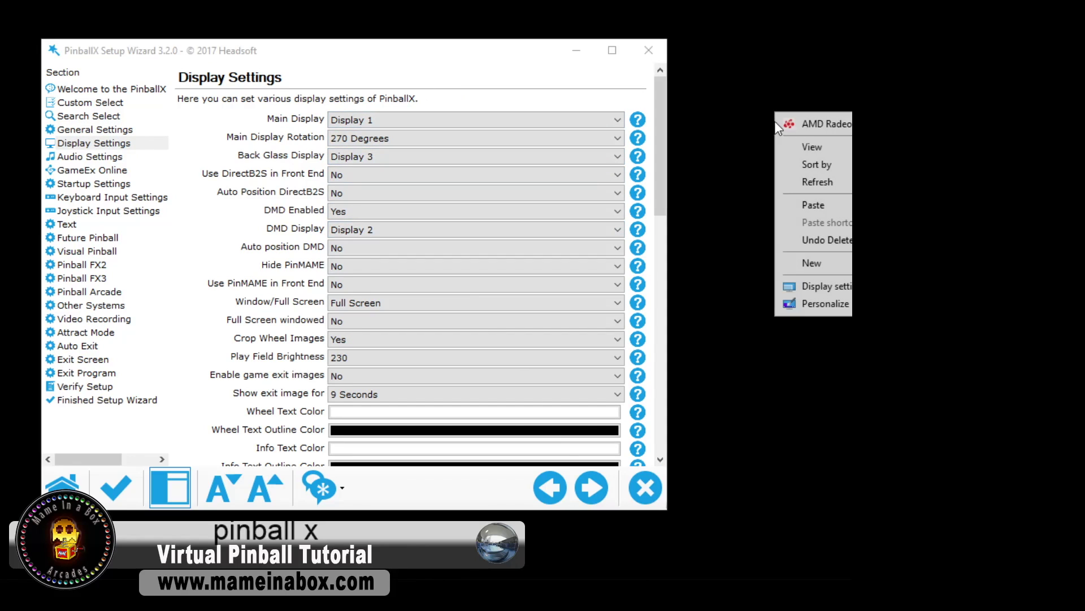
pyautogui.click(808, 285)
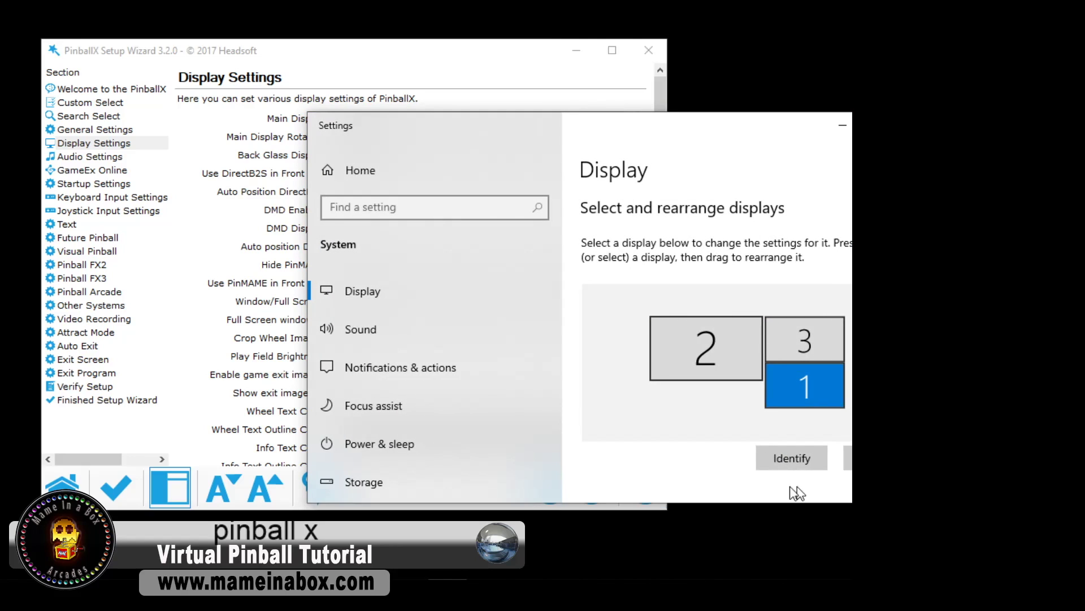
pyautogui.moveTo(795, 494); pyautogui.dragTo(713, 490)
pyautogui.moveTo(588, 124); pyautogui.dragTo(314, 205)
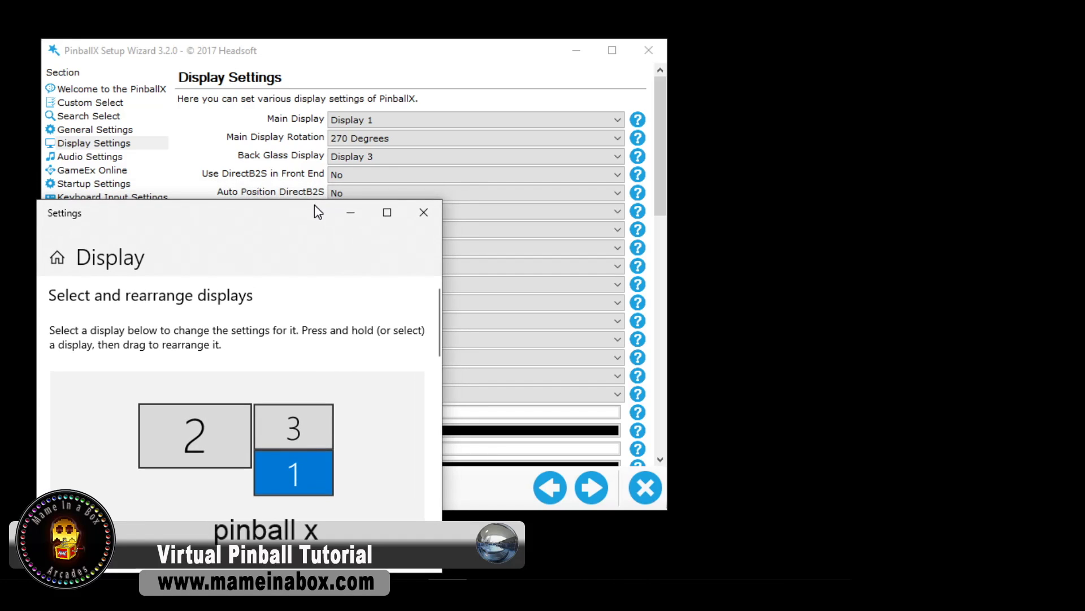
pyautogui.moveTo(314, 205); pyautogui.dragTo(706, 0)
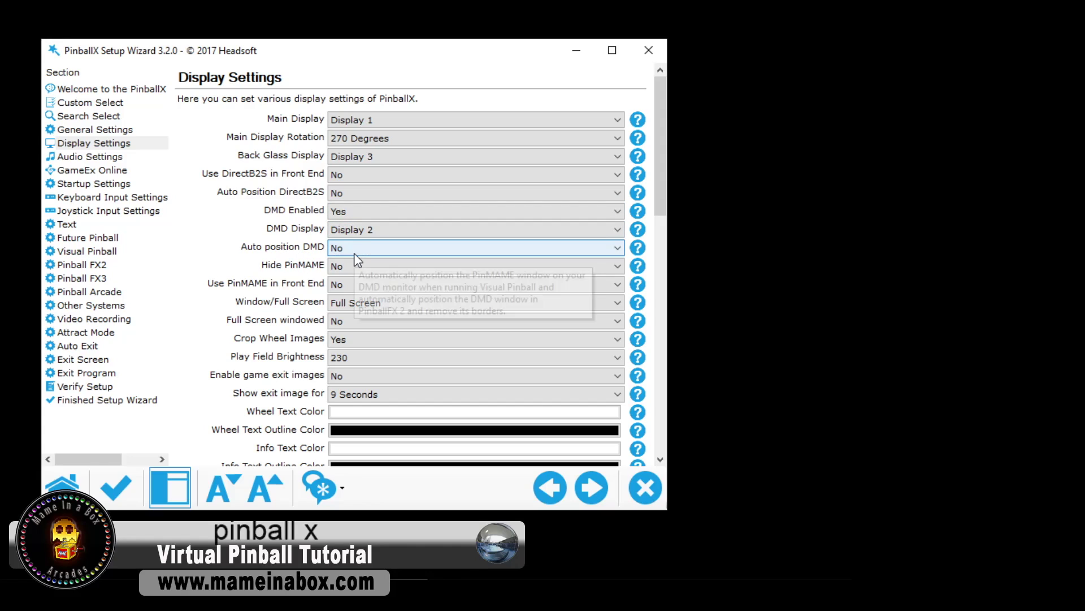
# Open the Windows display settings to check the backglass monitor's resolution against the wizard's Backglass size, moving the window clear when done.
pyautogui.scroll(-3, 275, 294)
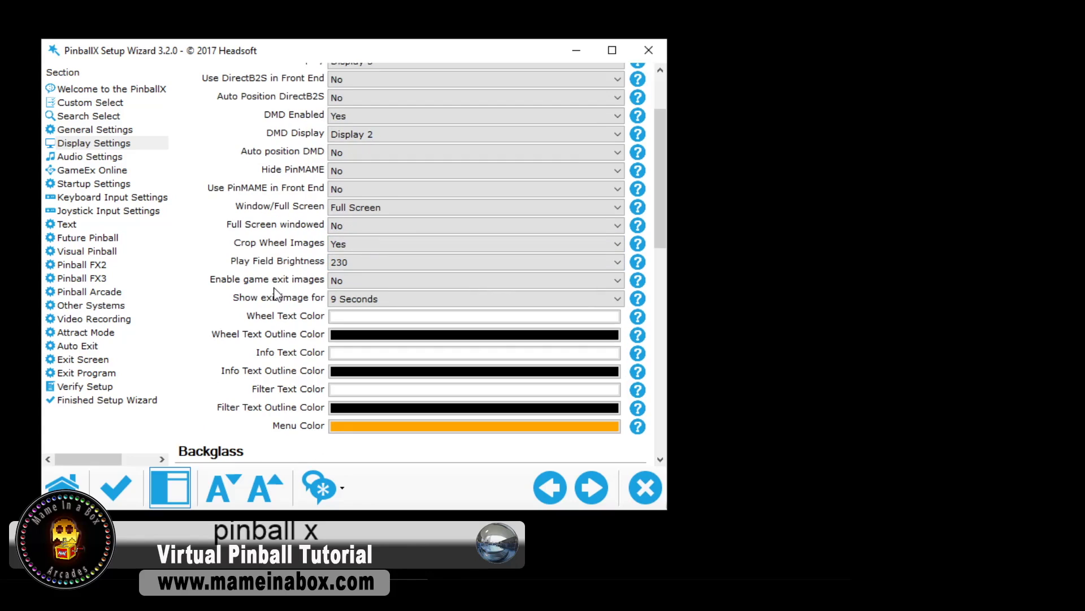
pyautogui.scroll(-9, 230, 271)
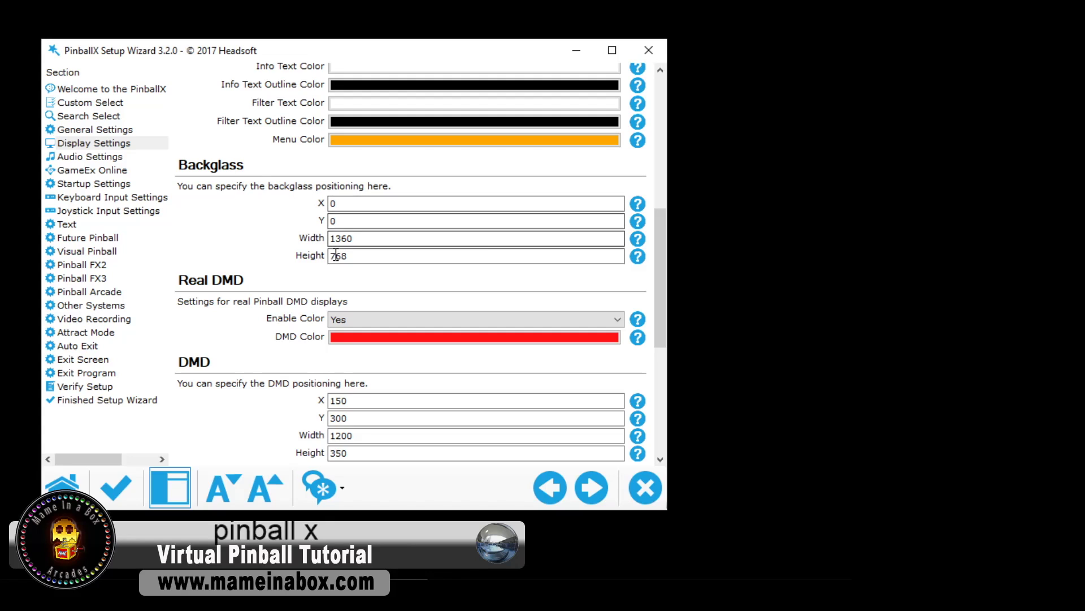
pyautogui.rightClick(698, 241)
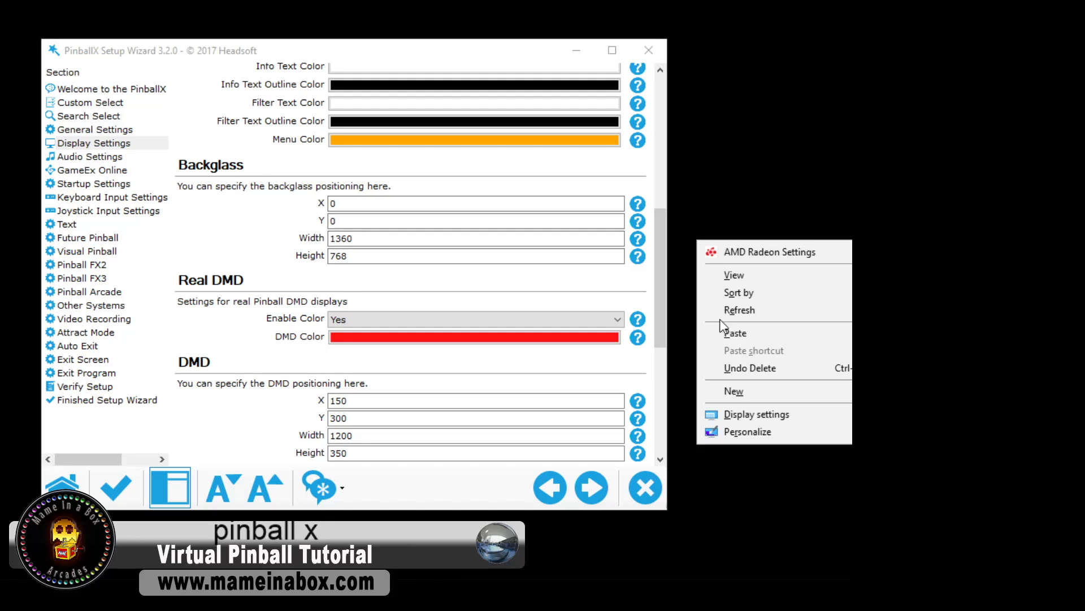
pyautogui.click(742, 414)
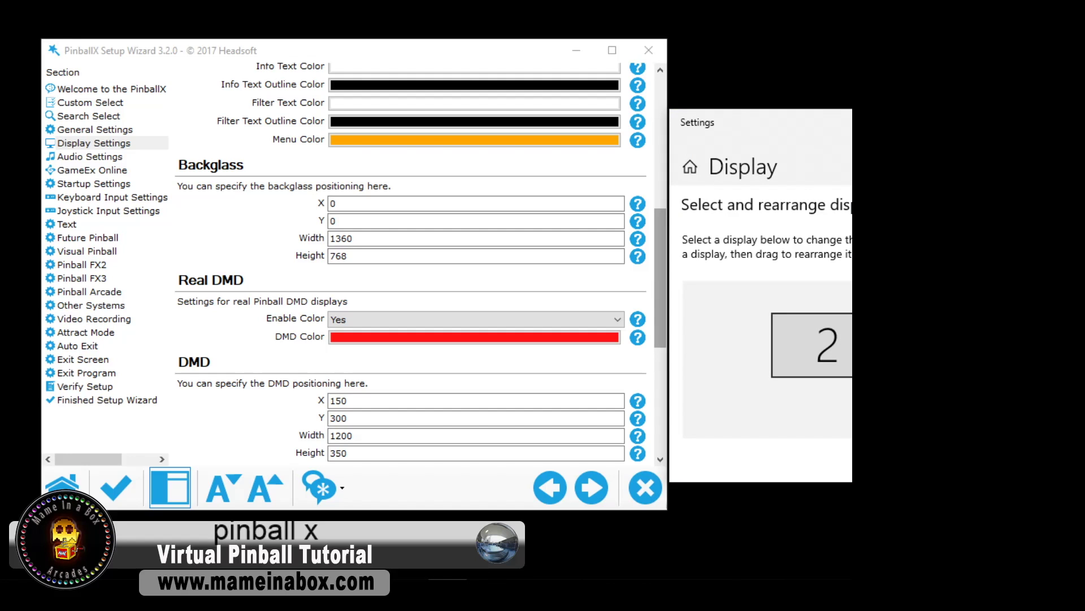
pyautogui.moveTo(846, 135); pyautogui.dragTo(323, 112)
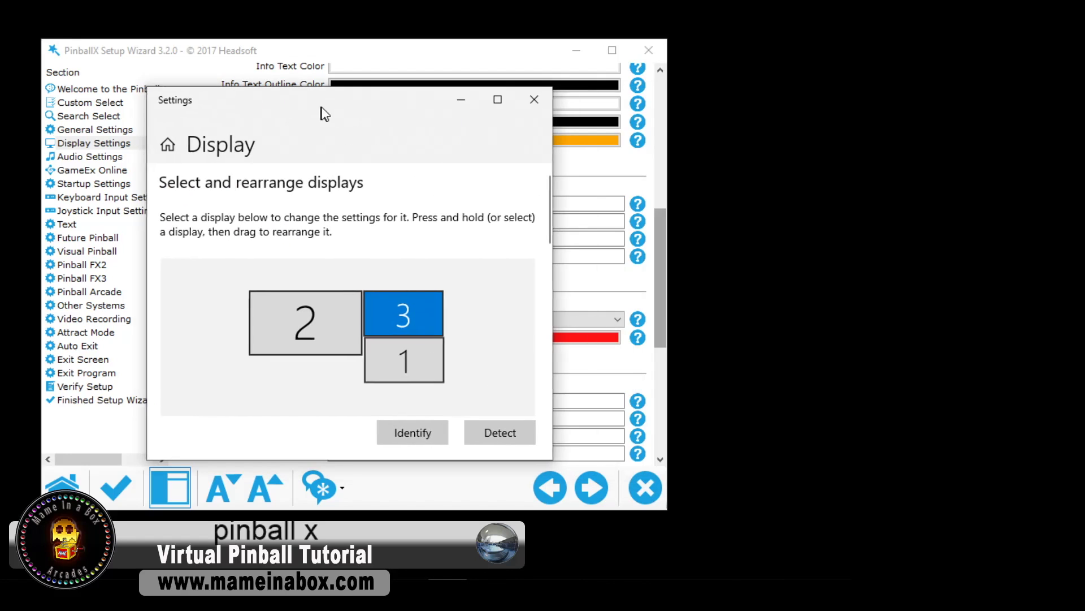
pyautogui.scroll(-5, 396, 305)
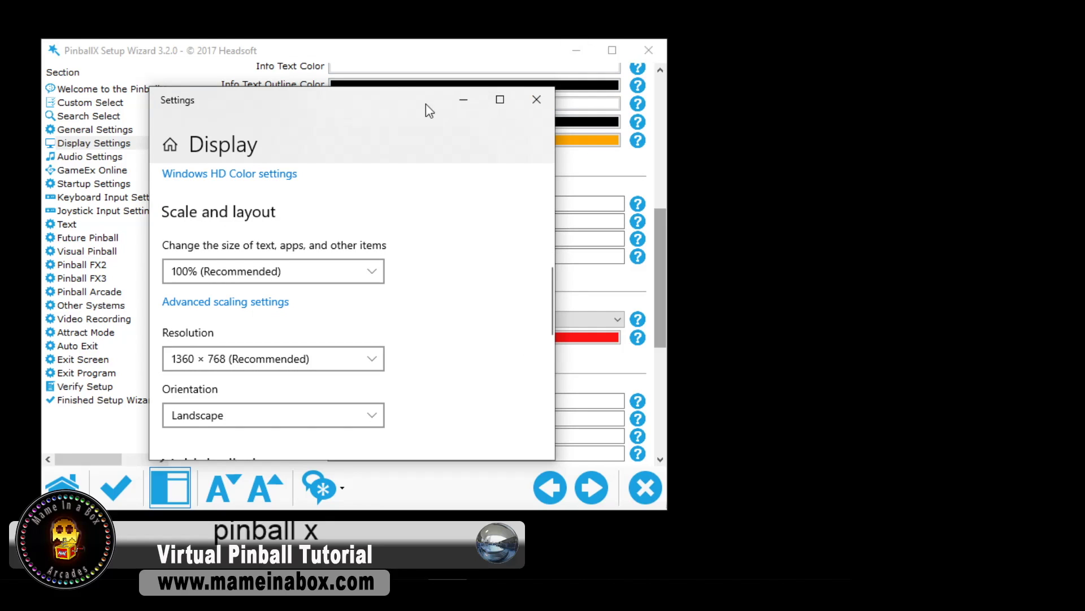
pyautogui.moveTo(426, 103); pyautogui.dragTo(944, 131)
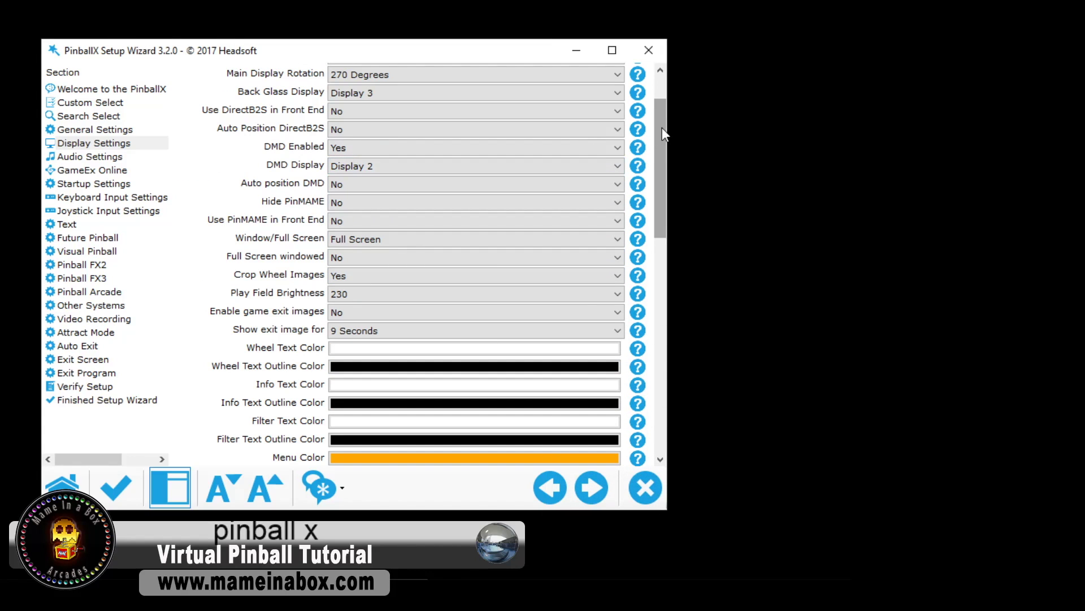
# Set Enable Color to No for the Real DMD, review the remaining Display Settings, and continue to Audio Settings.
pyautogui.moveTo(663, 132); pyautogui.dragTo(669, 49)
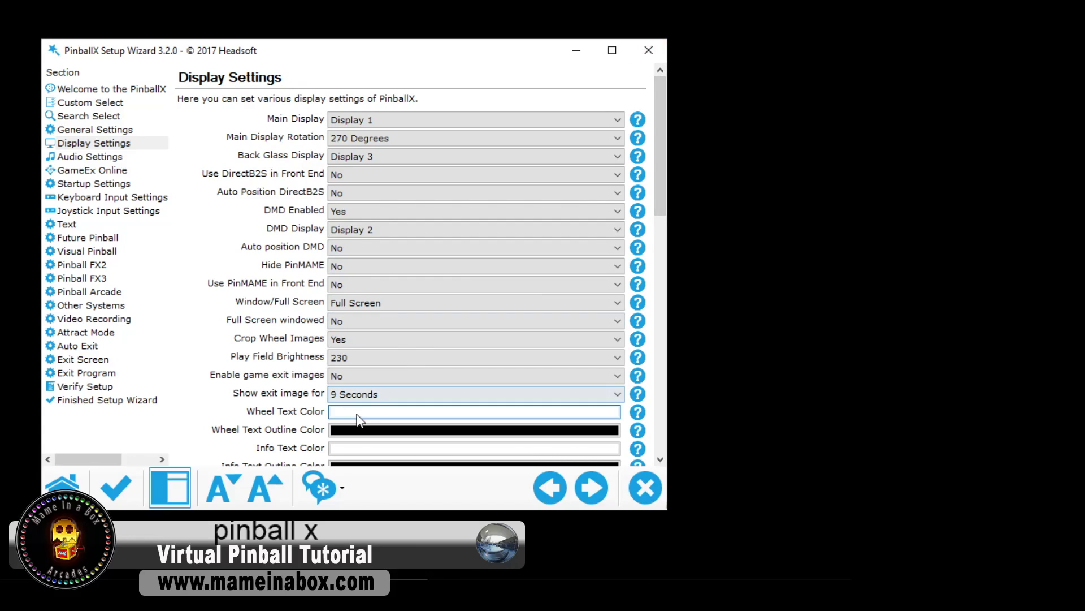
pyautogui.moveTo(663, 147); pyautogui.dragTo(658, 318)
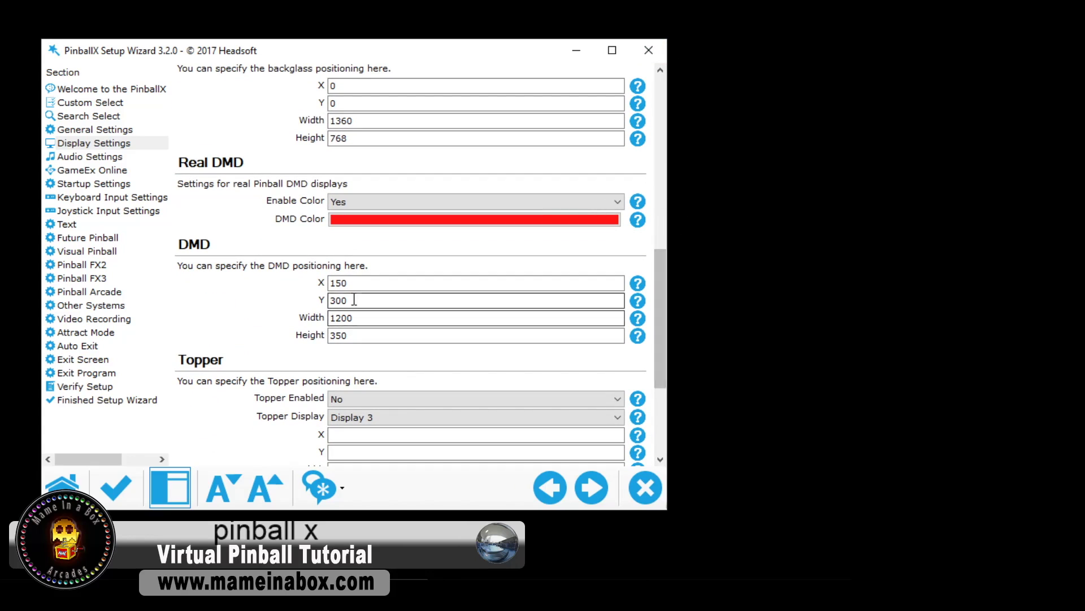
pyautogui.click(346, 201)
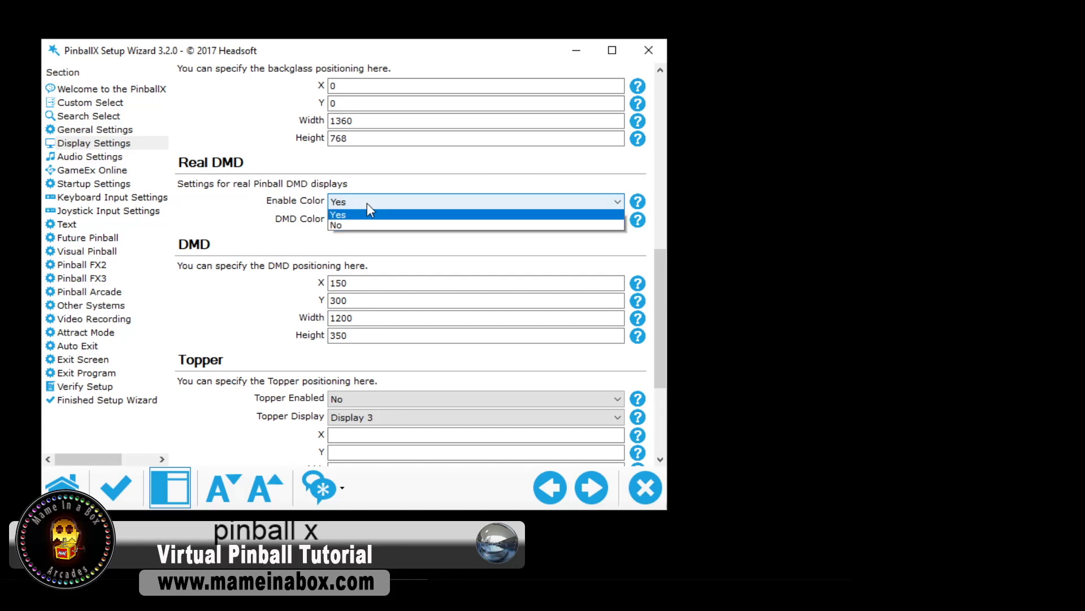
pyautogui.click(353, 224)
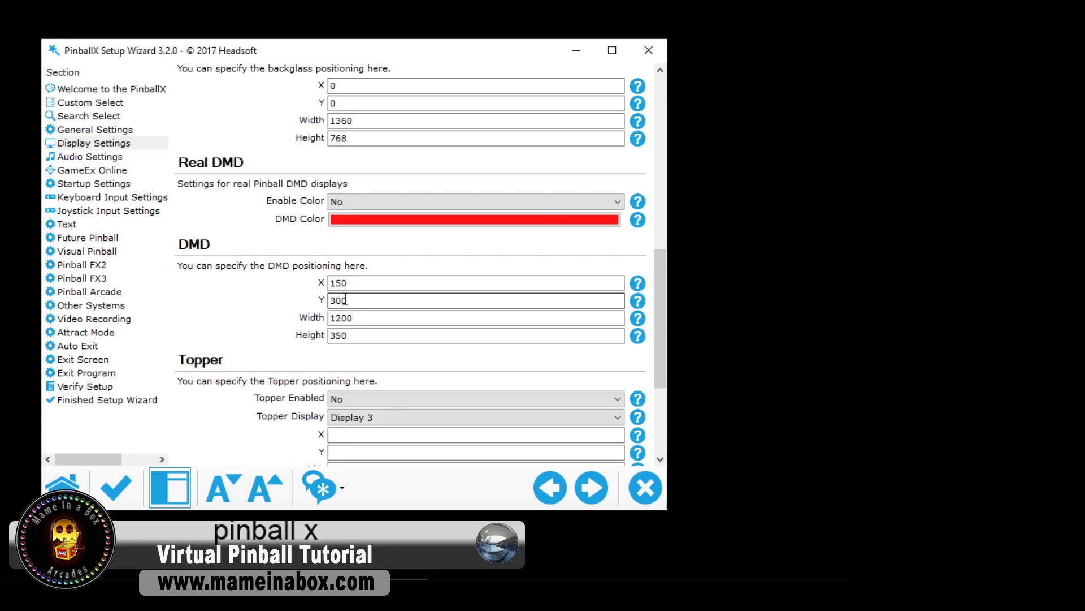
pyautogui.click(348, 318)
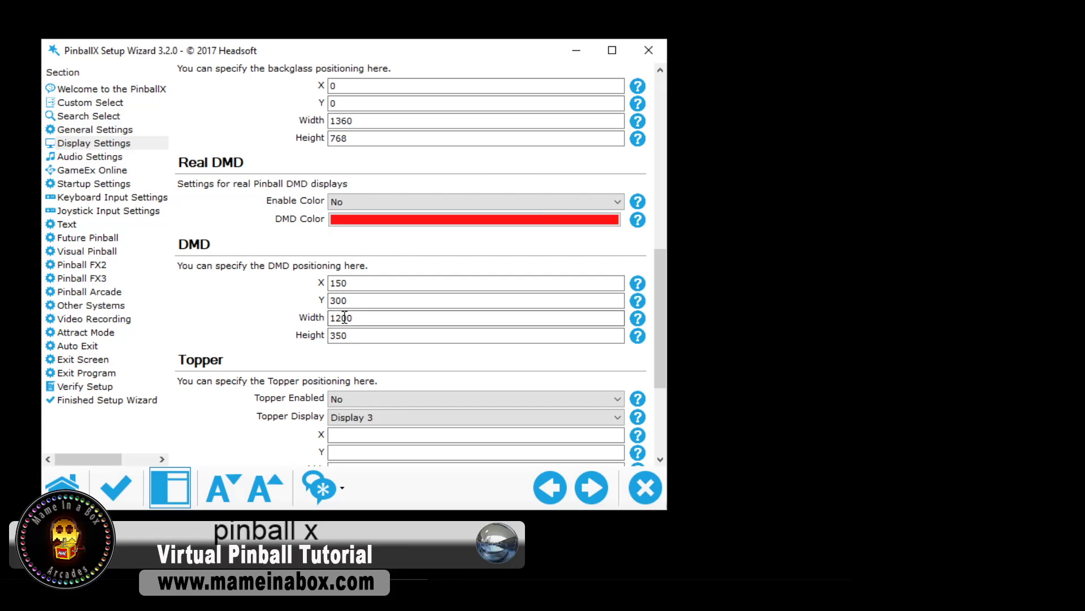
pyautogui.click(348, 419)
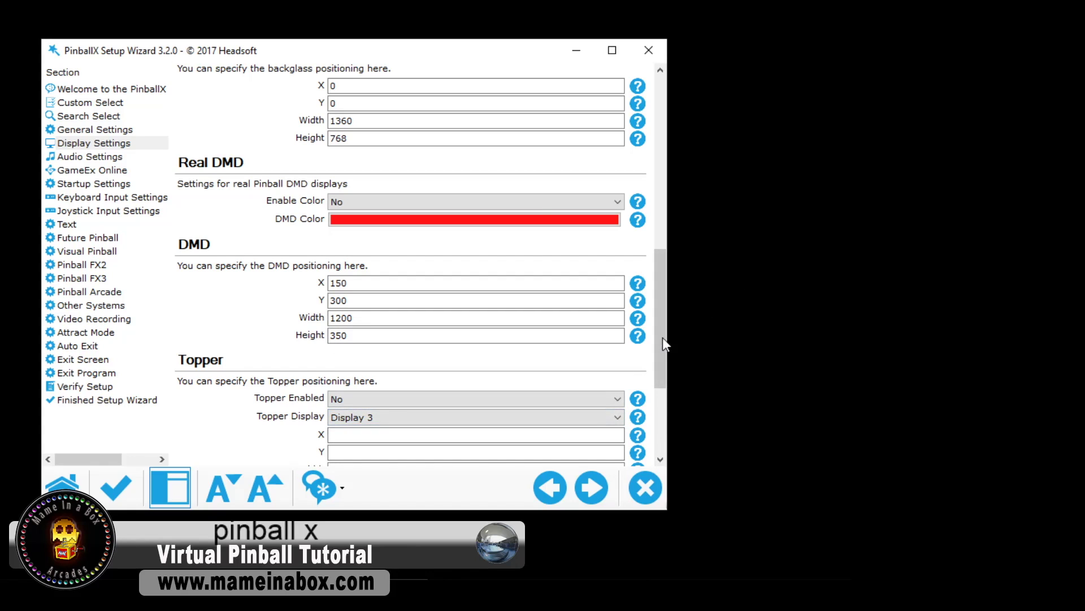
pyautogui.moveTo(664, 343); pyautogui.dragTo(662, 417)
pyautogui.click(590, 491)
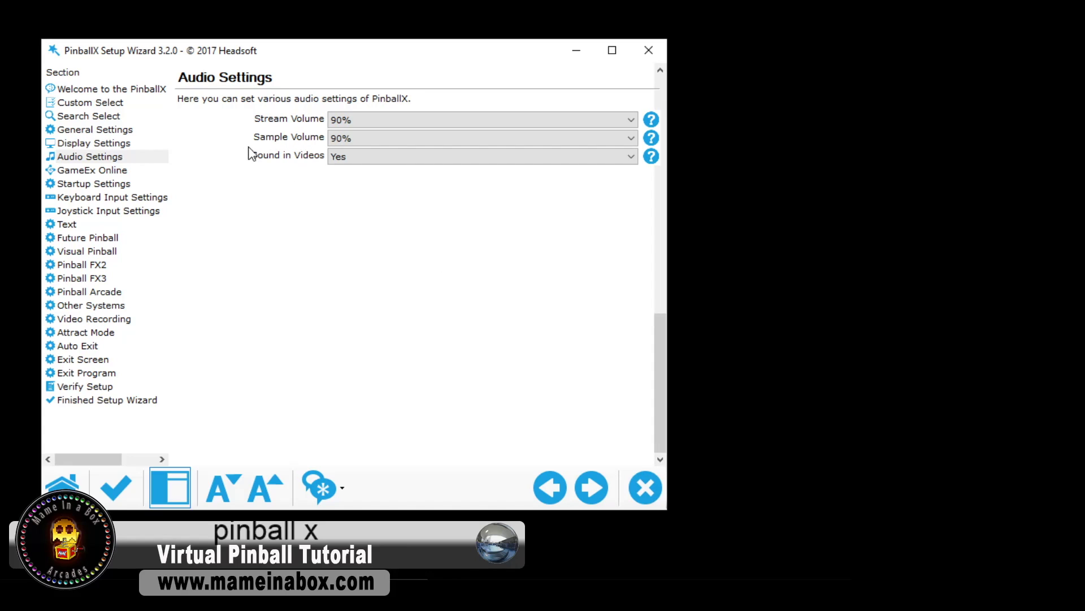
# Keep the audio settings as they are, set GameEx Online's Enabled option to No, and continue to Startup Settings.
pyautogui.click(592, 489)
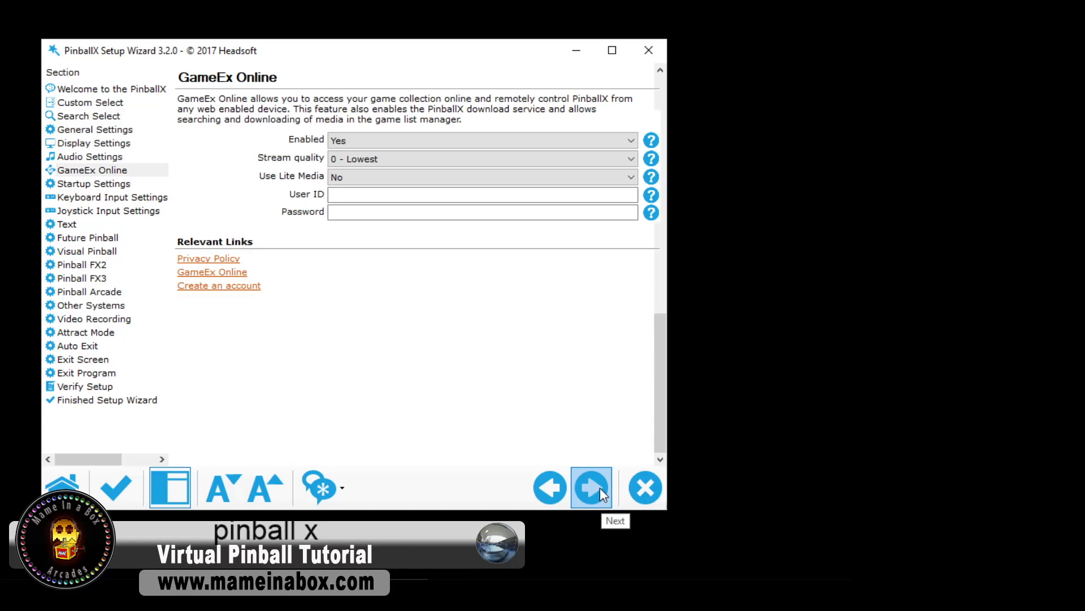
pyautogui.click(363, 139)
pyautogui.click(350, 165)
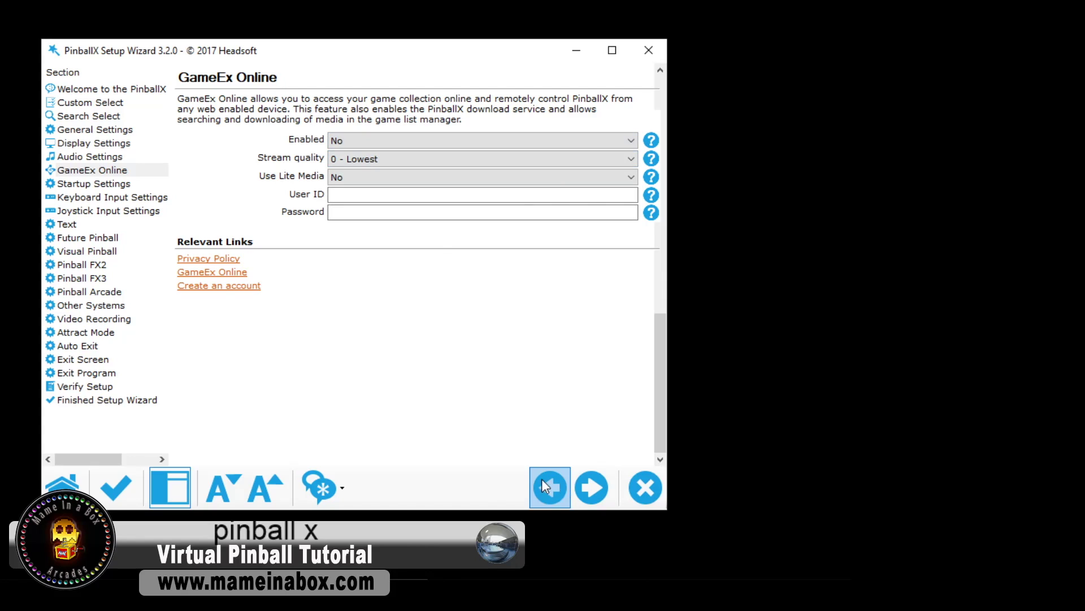
pyautogui.click(589, 490)
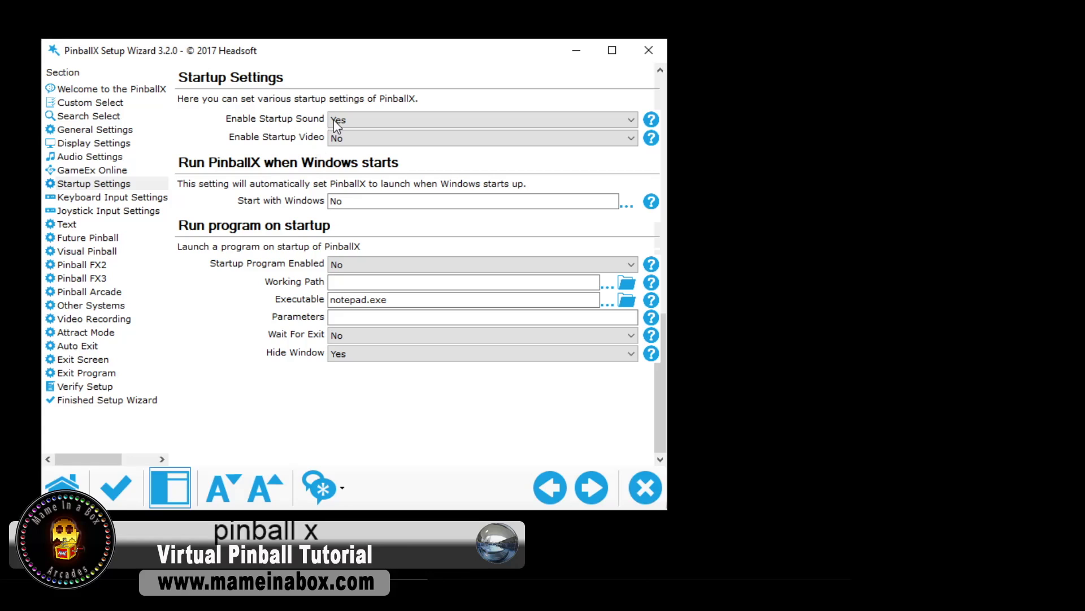
# Set Enable Startup Sound to No and continue to Keyboard Input Settings.
pyautogui.click(359, 125)
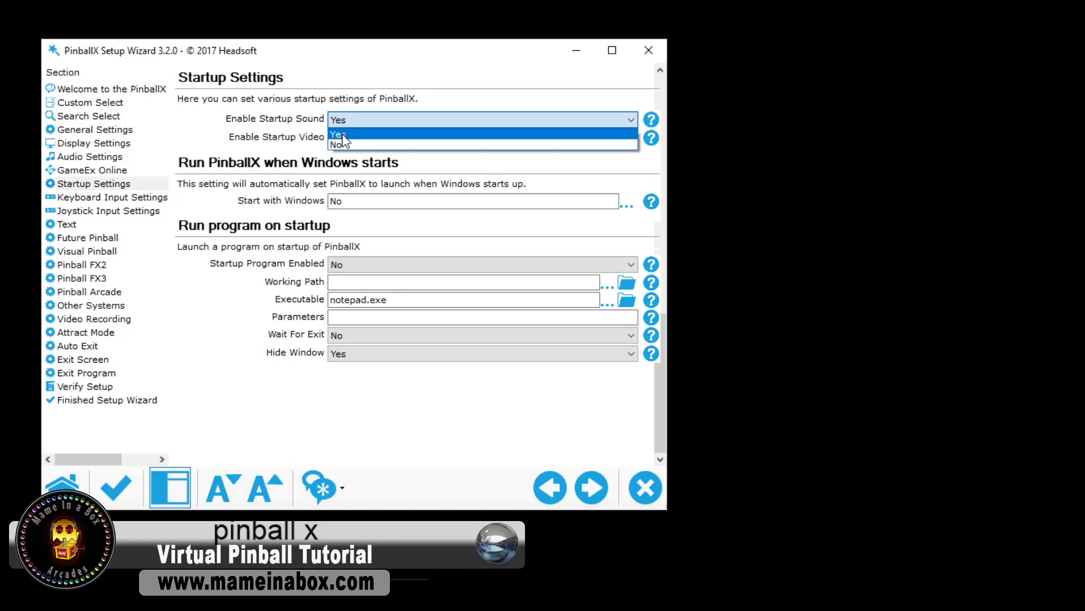
pyautogui.click(341, 141)
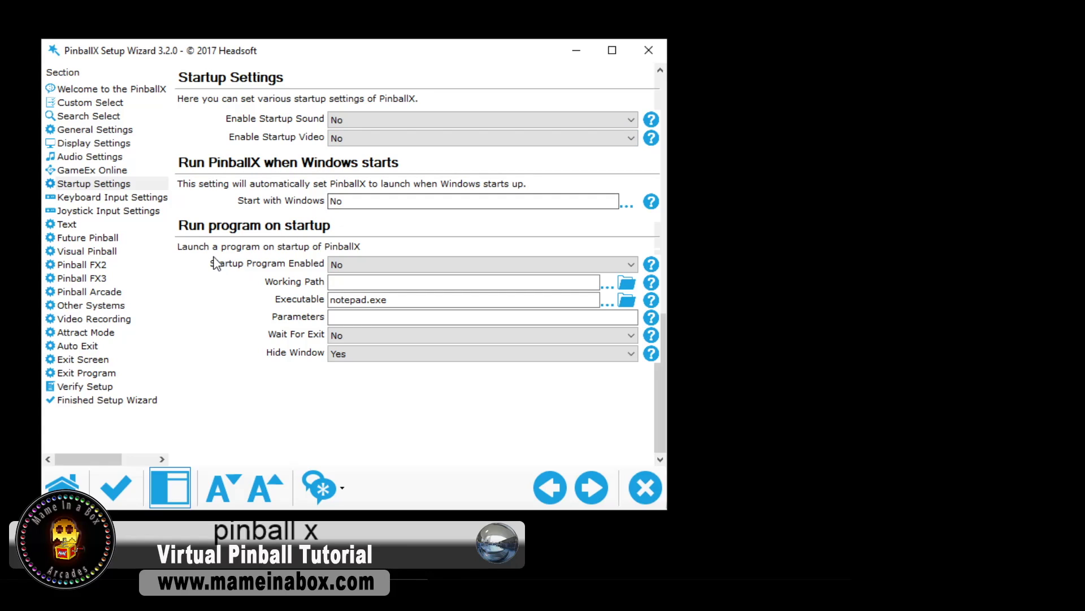
pyautogui.click(598, 485)
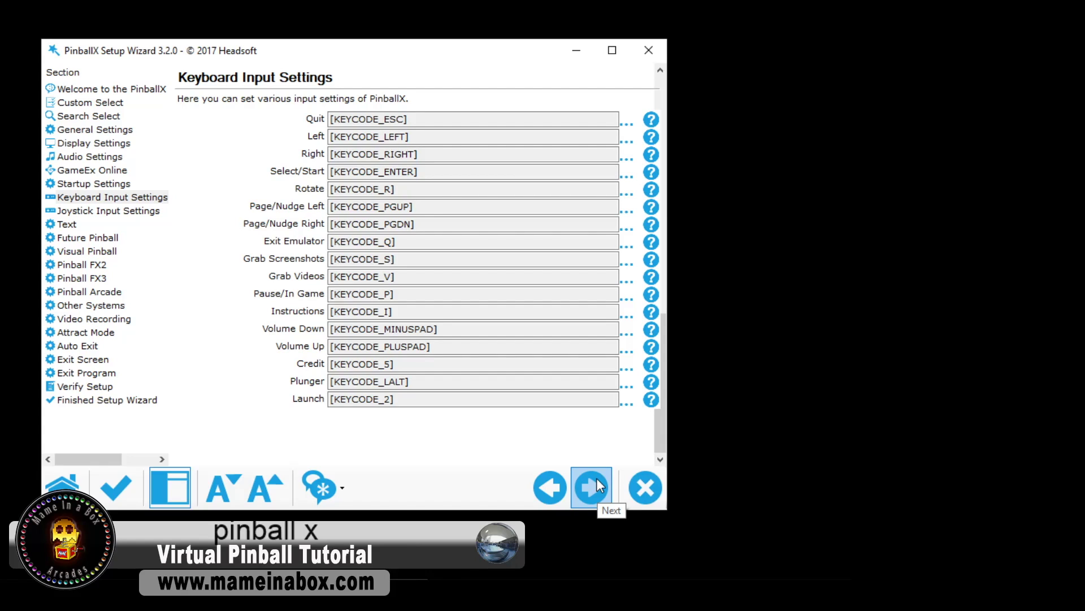
# In Joystick Input Settings, assign Quit to joystick 2 button 16 and continue to the Text page.
pyautogui.click(597, 480)
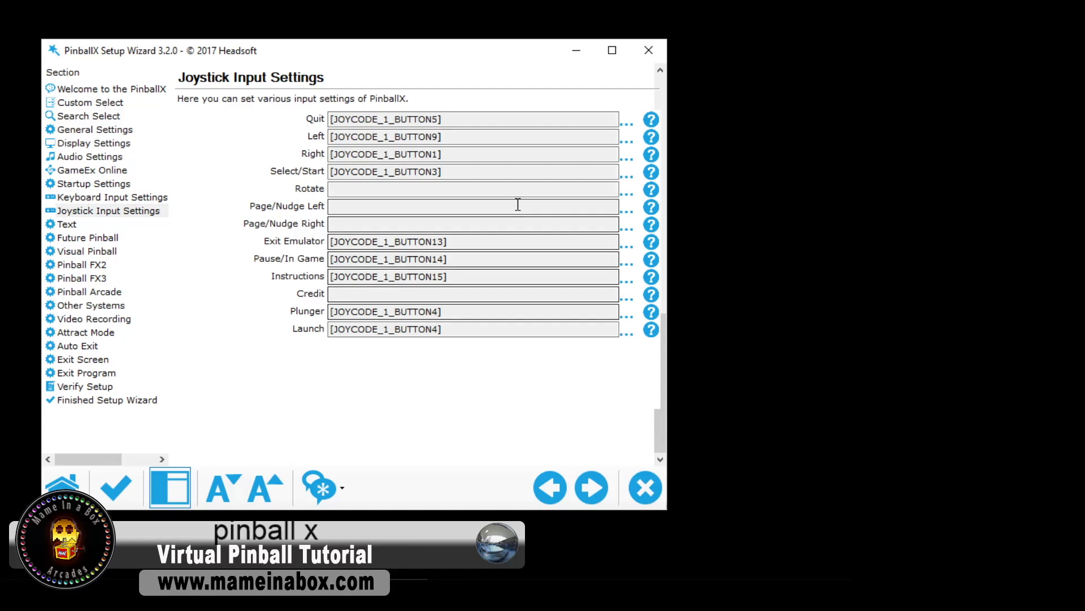
pyautogui.click(626, 125)
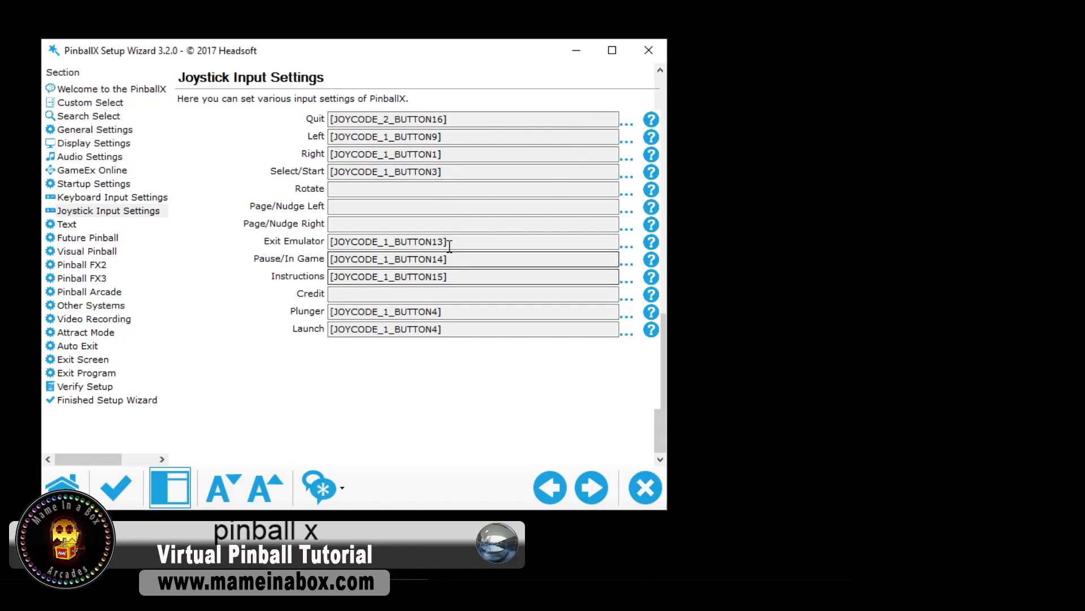
pyautogui.click(588, 489)
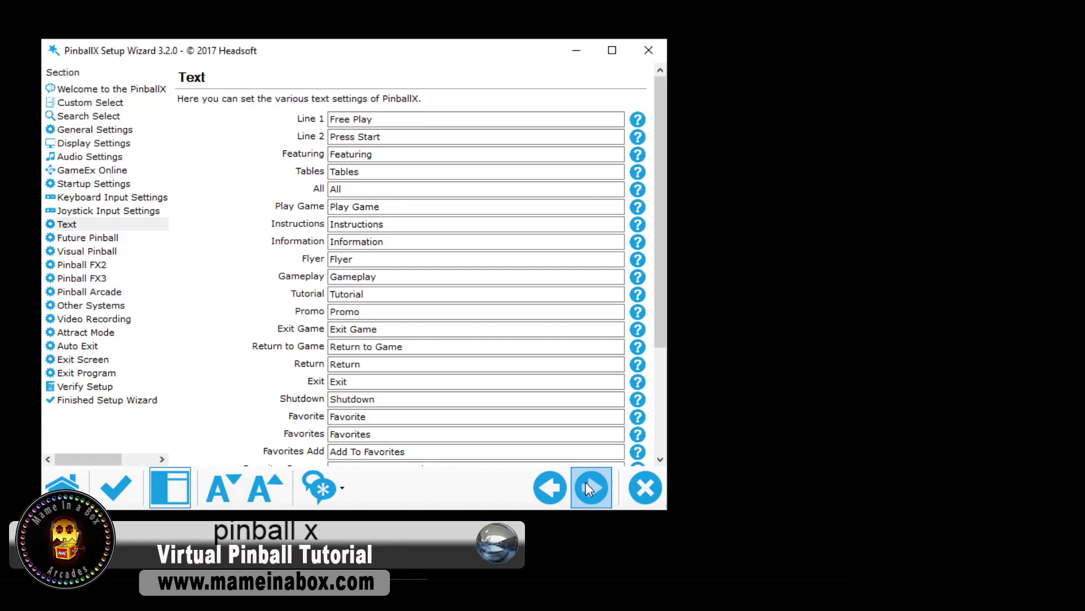
# Keep the default texts, continue to the Future Pinball page, and set its Working Path to C:\Games\Future Pinball.
pyautogui.click(587, 490)
pyautogui.click(613, 138)
pyautogui.moveTo(648, 293); pyautogui.dragTo(661, 357)
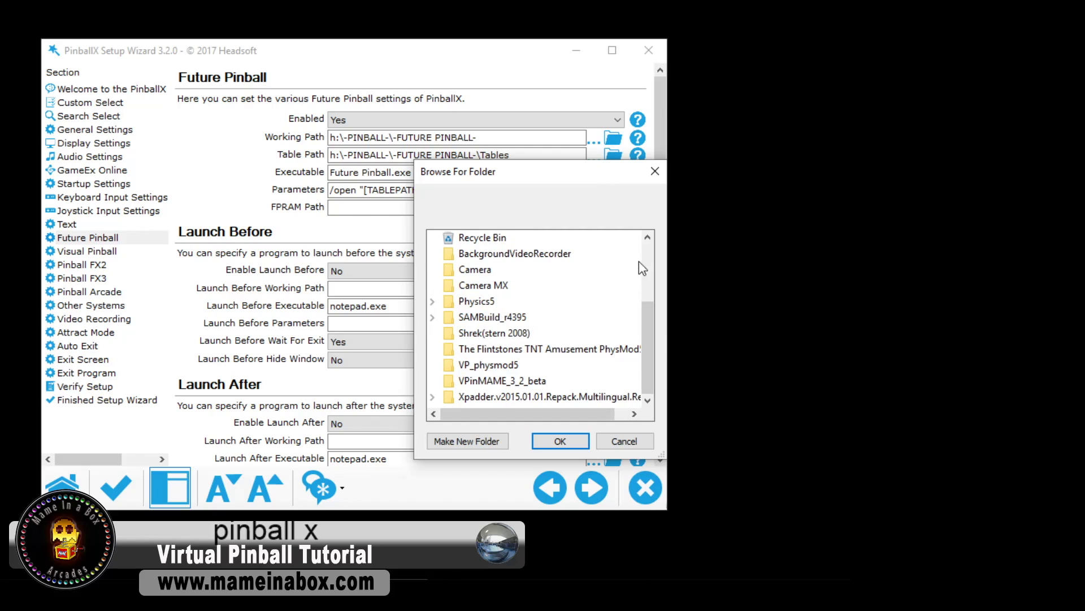
pyautogui.scroll(10, 642, 267)
pyautogui.doubleClick(481, 281)
pyautogui.doubleClick(501, 398)
pyautogui.scroll(-1, 511, 371)
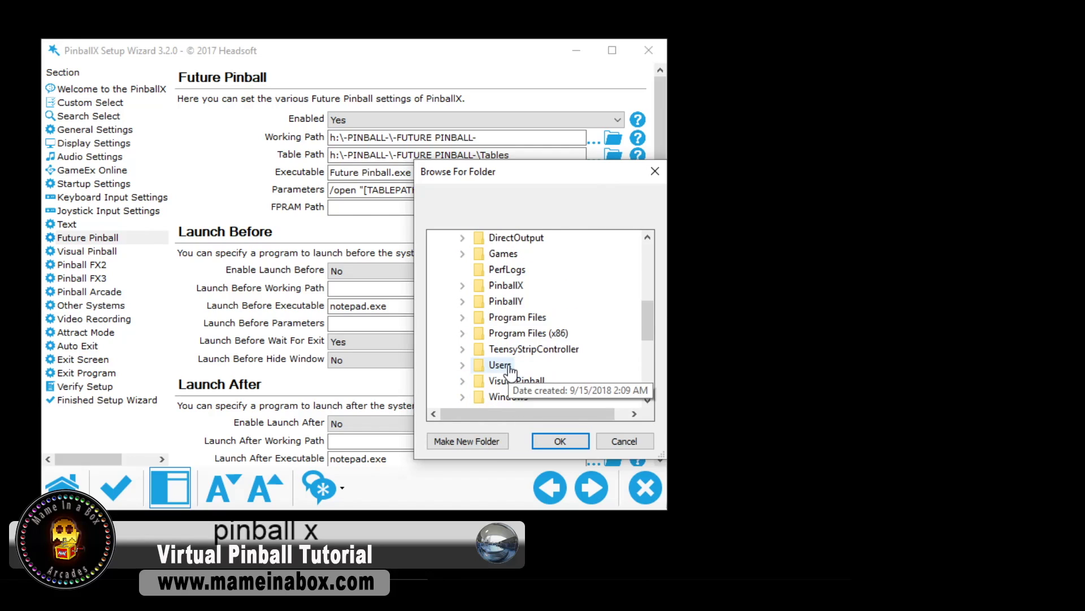
pyautogui.scroll(1, 510, 370)
pyautogui.scroll(1, 506, 362)
pyautogui.doubleClick(503, 346)
pyautogui.scroll(-1, 503, 356)
pyautogui.click(503, 317)
pyautogui.click(560, 441)
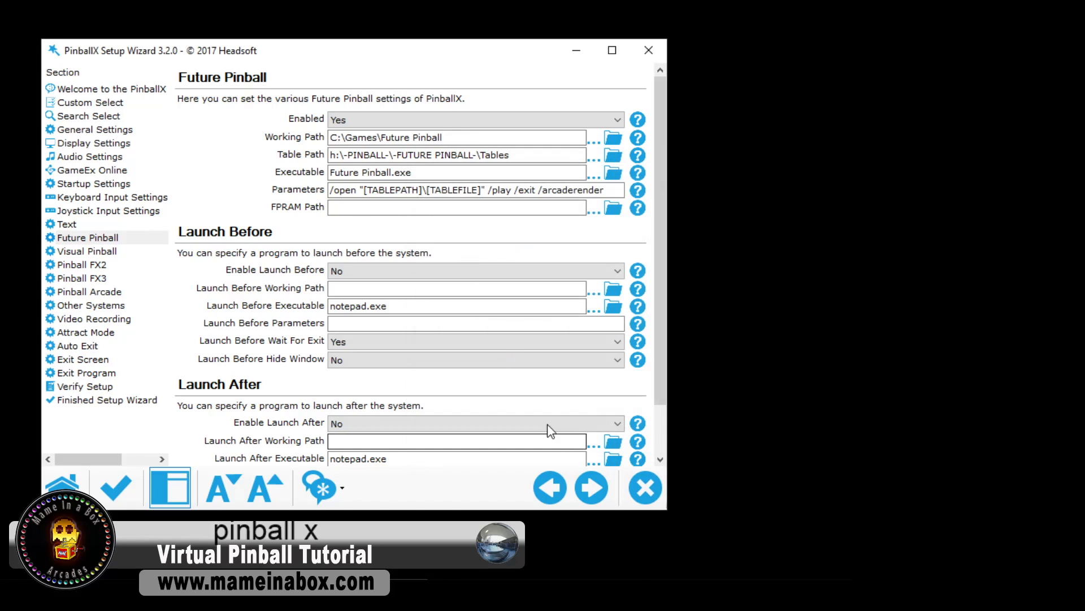
# Set the Future Pinball Table Path to C:\Games\Future Pinball\Tables.
pyautogui.click(595, 160)
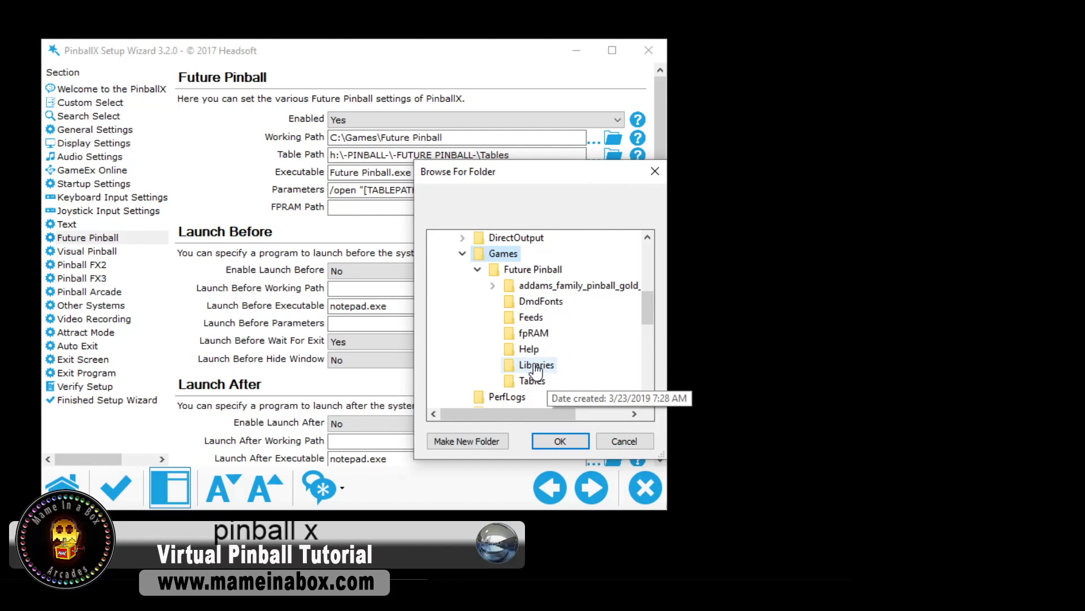
pyautogui.click(532, 381)
pyautogui.press('Return')
# Append STAYINRAM after /arcaderender in the Future Pinball parameters, separated by a space.
pyautogui.click(606, 190)
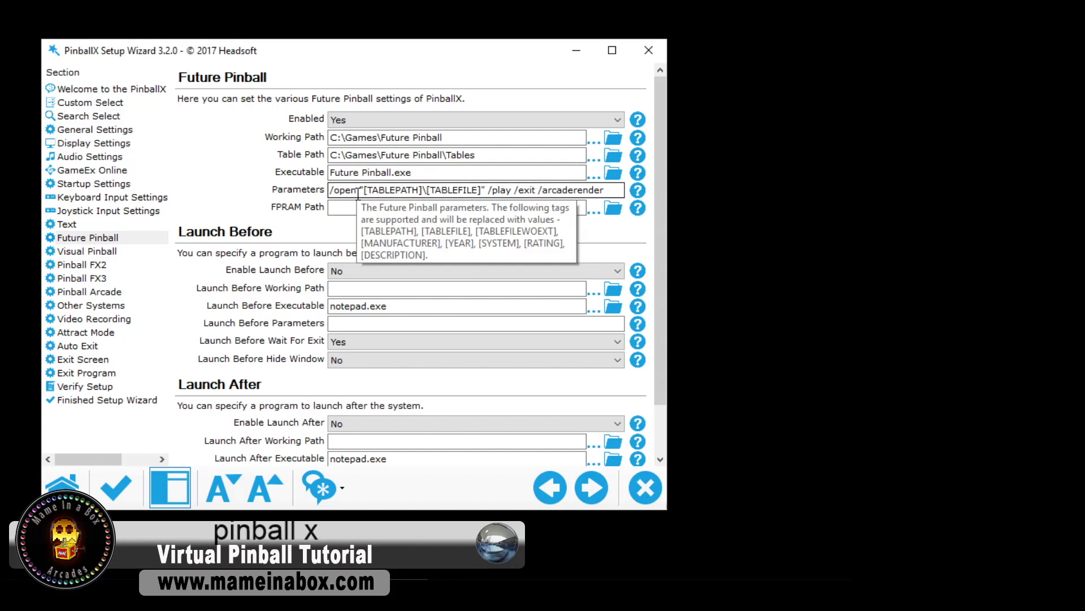
pyautogui.write('STA')
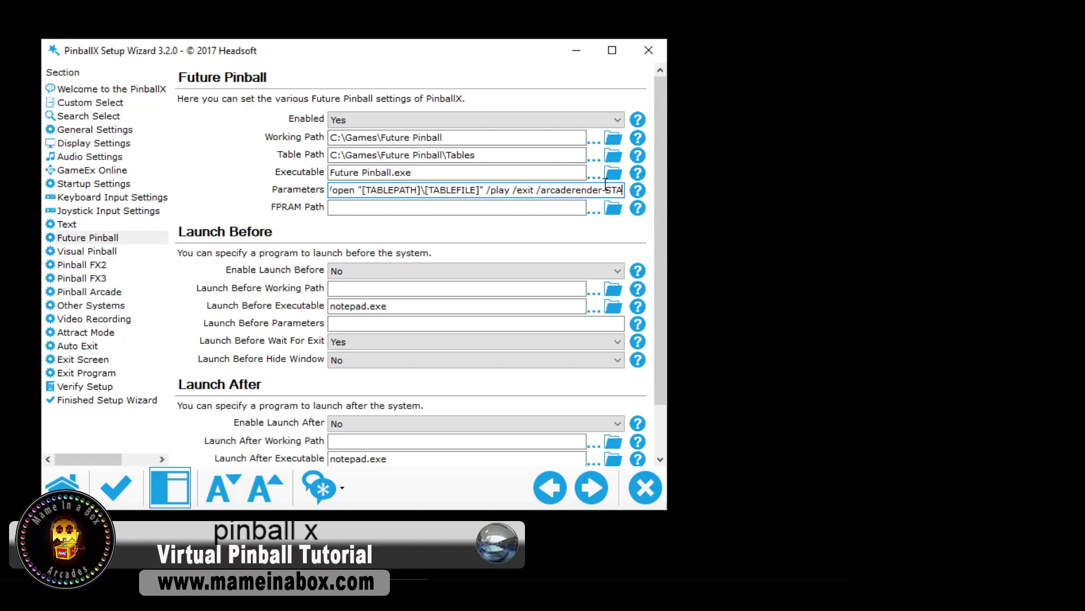
pyautogui.write('YINRA')
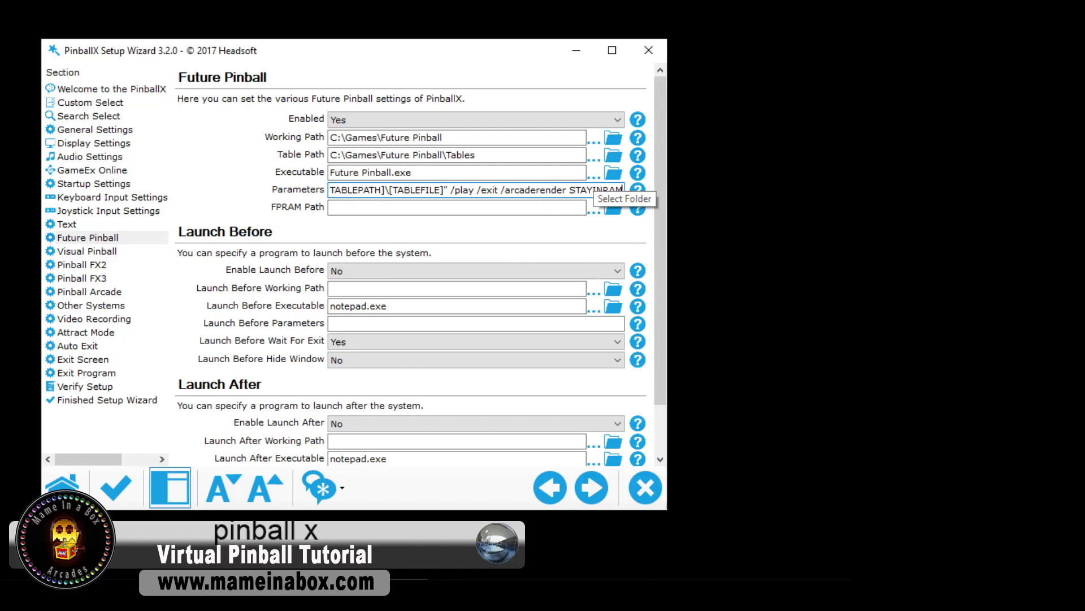
pyautogui.write('M')
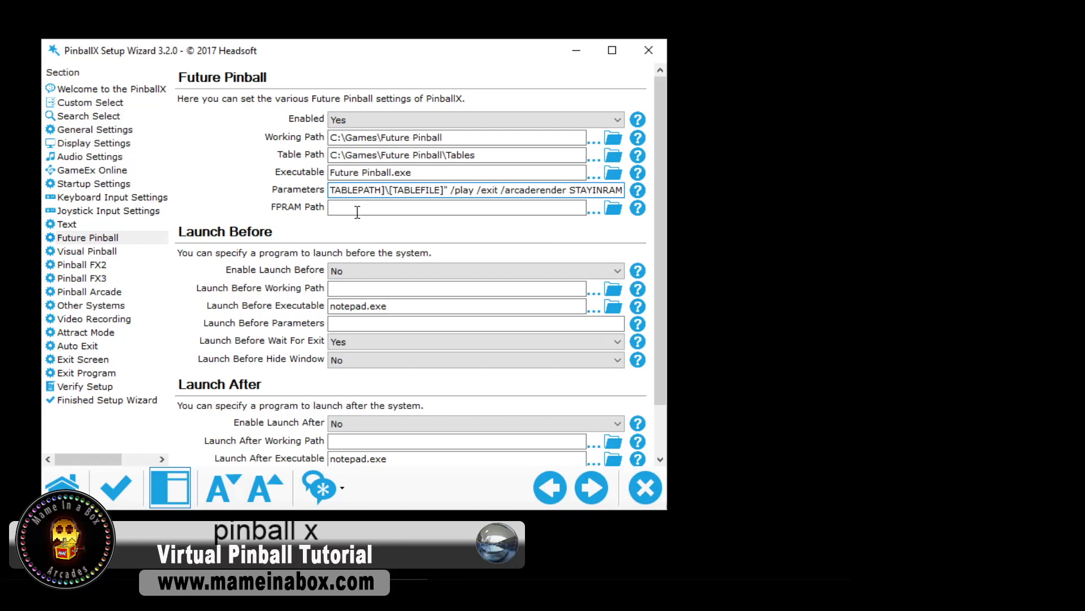
# Set the FPRAM Path to C:\Games\Future Pinball\fpRAM.
pyautogui.click(601, 220)
pyautogui.click(511, 395)
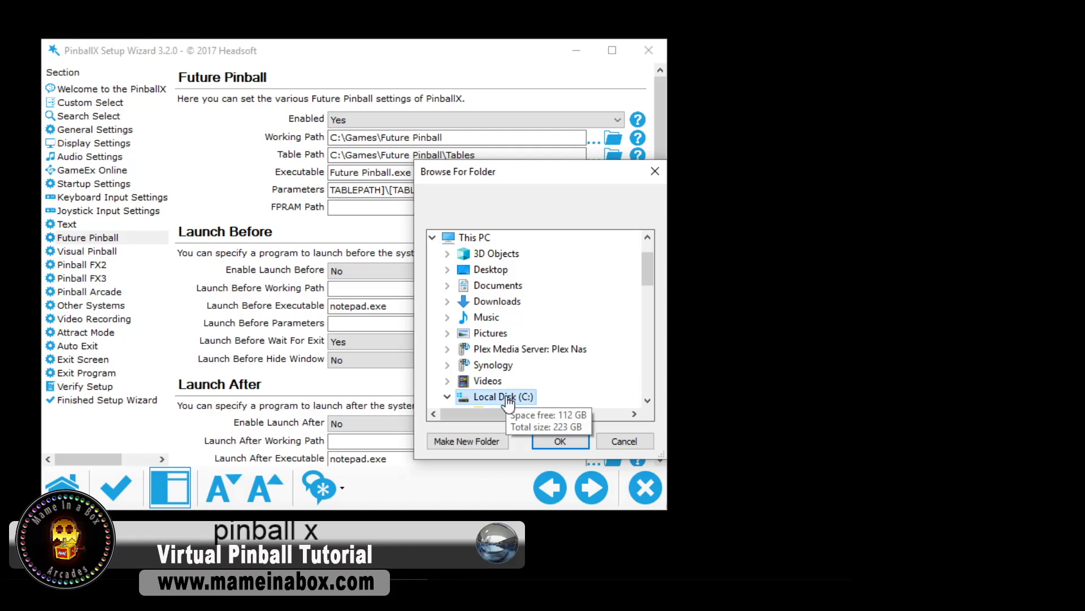
pyautogui.scroll(-2, 503, 378)
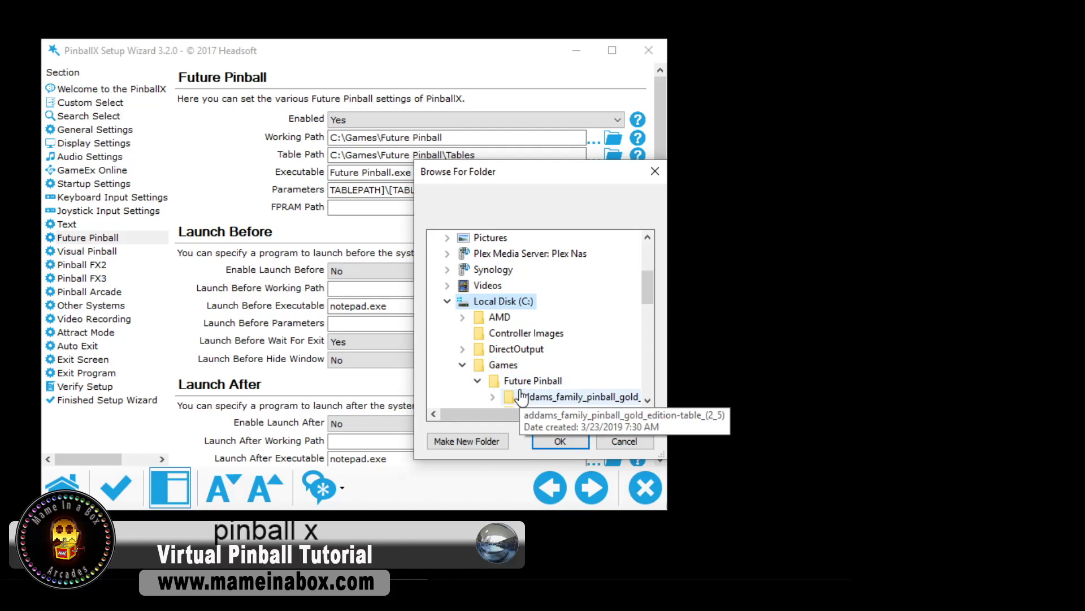
pyautogui.click(512, 382)
pyautogui.scroll(-2, 513, 379)
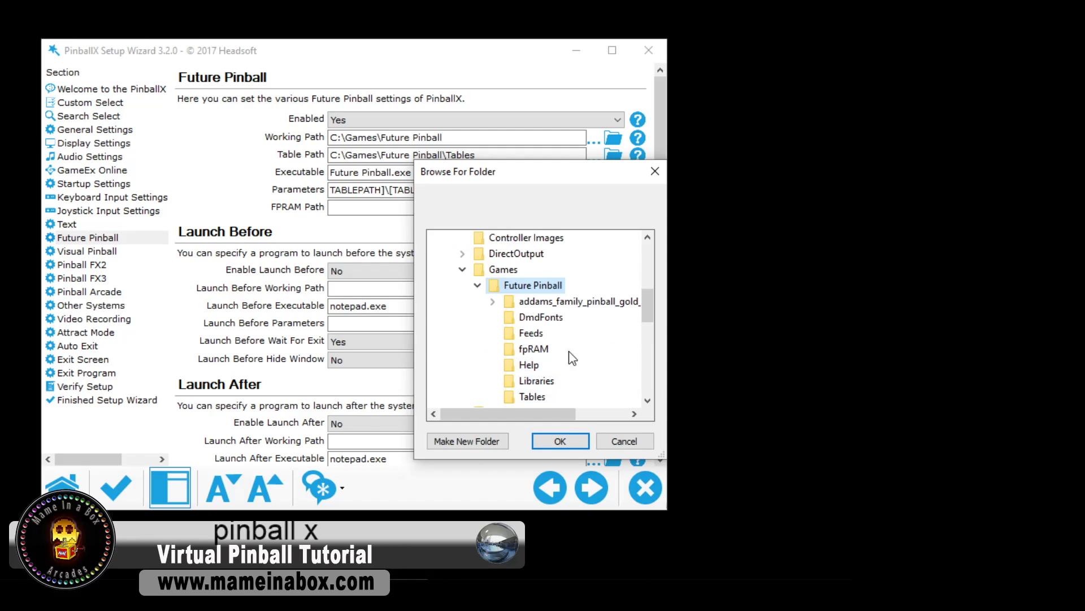
pyautogui.click(533, 349)
pyautogui.click(560, 441)
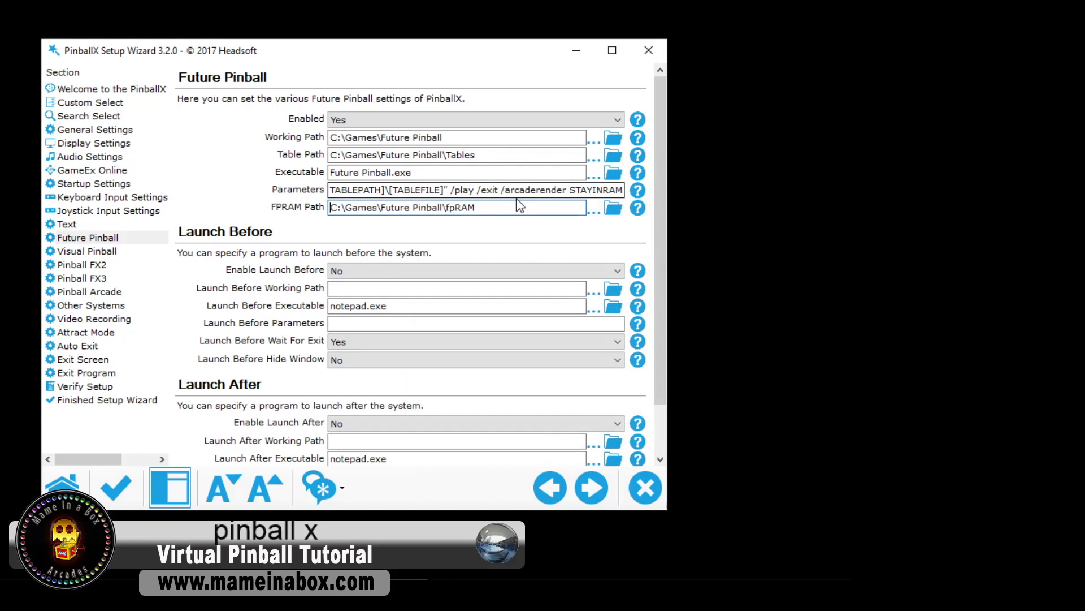
# On the Visual Pinball page, set the Working Path to C:\Visual Pinball and the Table Path to C:\Visual Pinball\Tables.
pyautogui.click(87, 251)
pyautogui.click(613, 138)
pyautogui.click(497, 285)
pyautogui.click(560, 441)
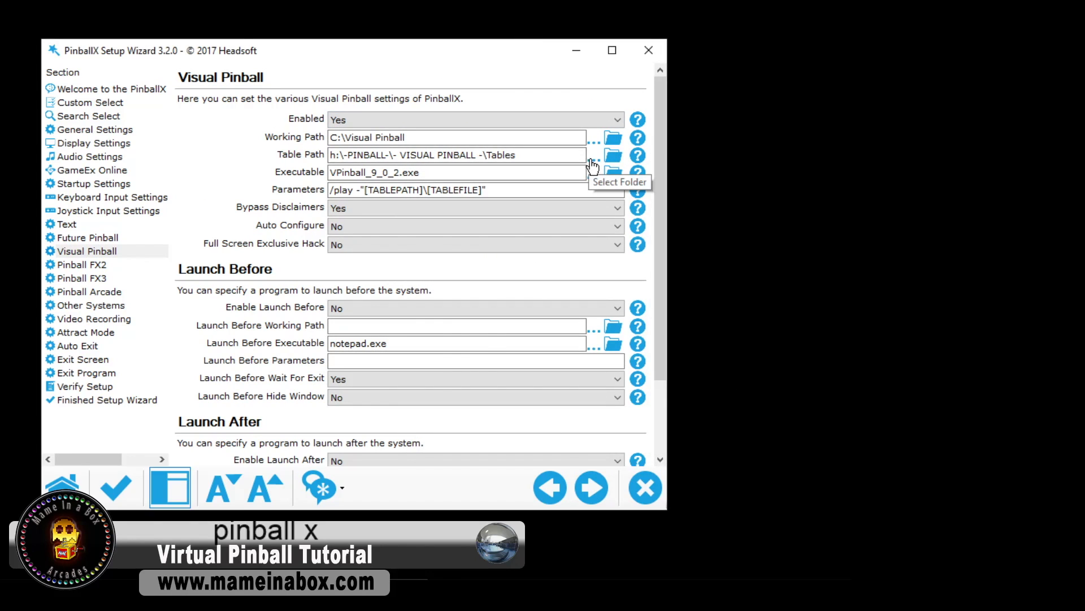
pyautogui.click(613, 155)
pyautogui.click(518, 382)
pyautogui.click(560, 441)
# Choose VPinball995.exe as the Visual Pinball executable.
pyautogui.click(613, 173)
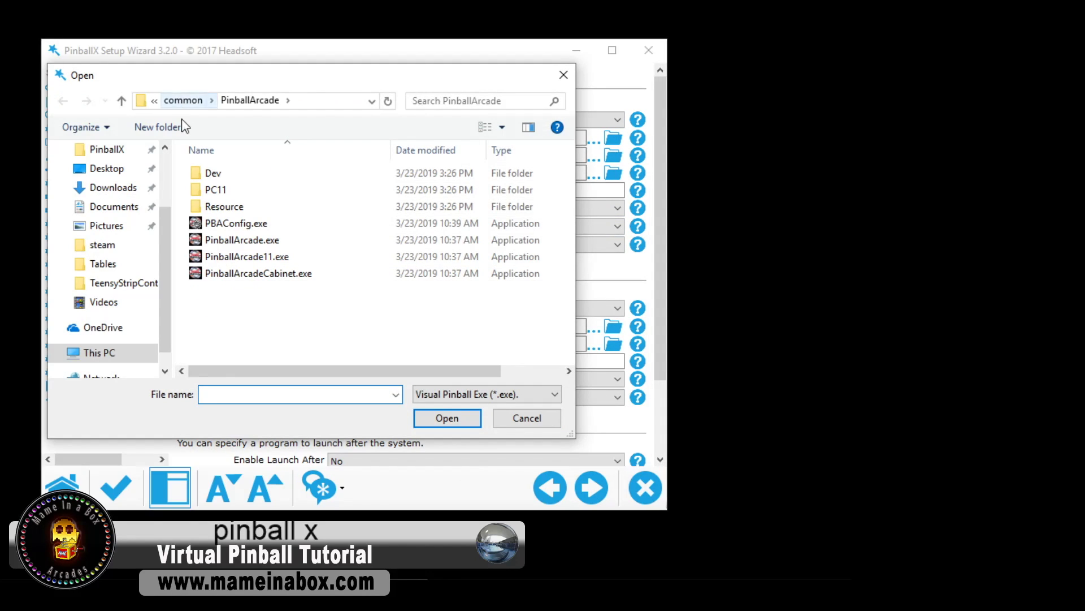
pyautogui.click(254, 337)
pyautogui.click(446, 417)
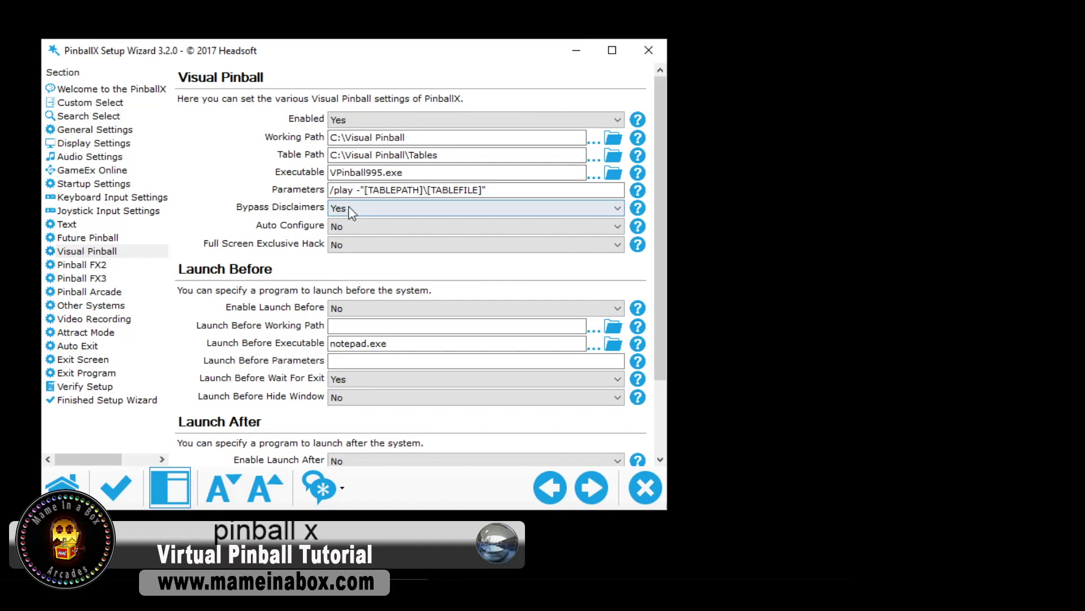
# Leave the Pinball FX2, FX3 and Pinball Arcade pages unchanged and name system 2 under Other Systems VISUAL PINBALL x.
pyautogui.click(592, 487)
pyautogui.click(591, 487)
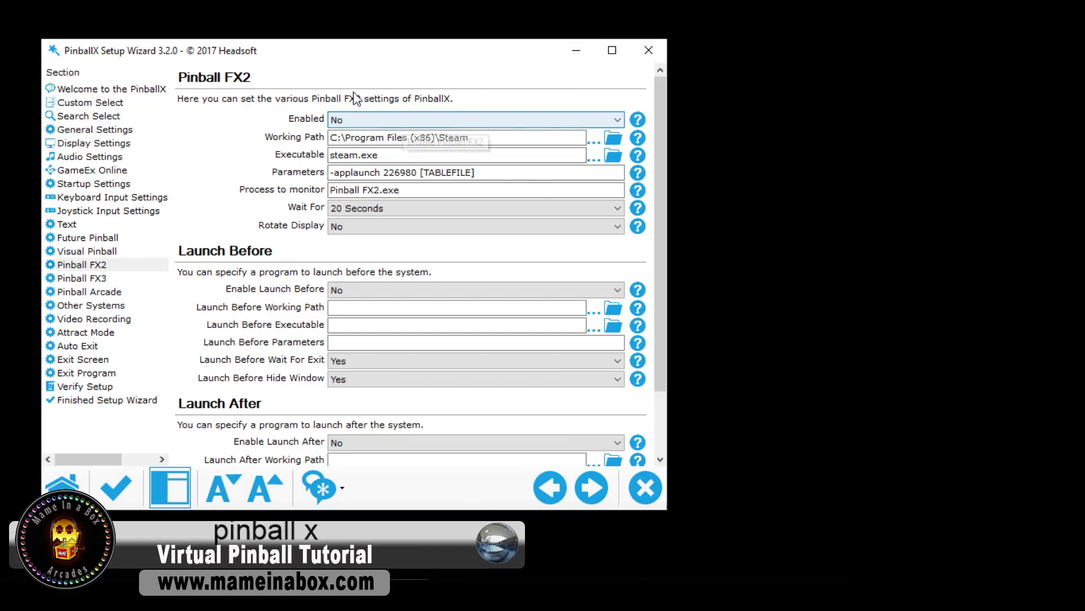
pyautogui.click(591, 488)
pyautogui.click(591, 487)
pyautogui.click(396, 131)
pyautogui.click(367, 147)
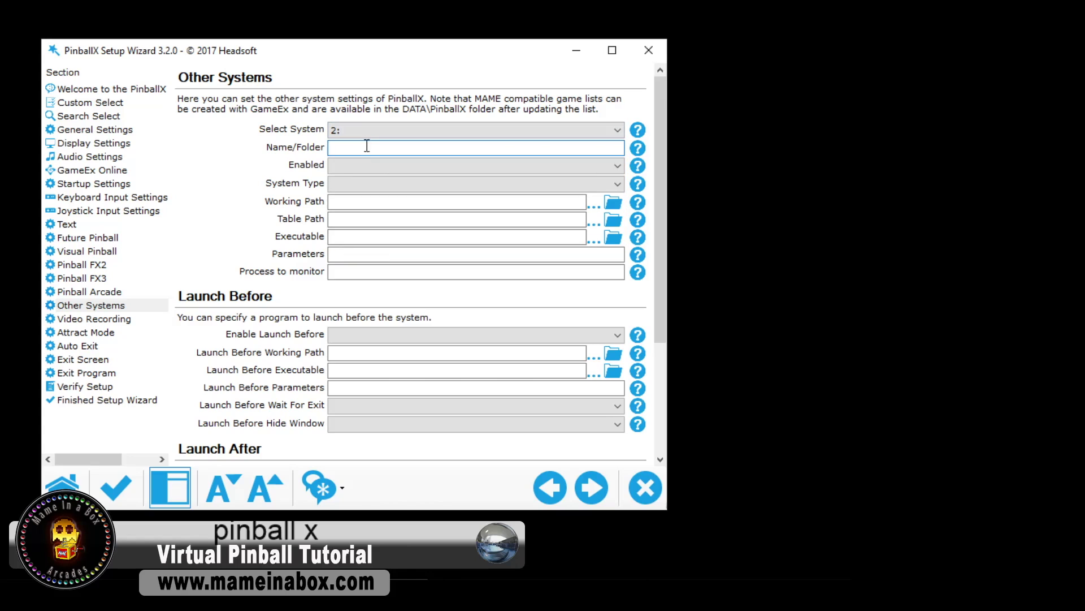
pyautogui.write('PINBALL x')
pyautogui.click(332, 148)
pyautogui.write('VISUAL')
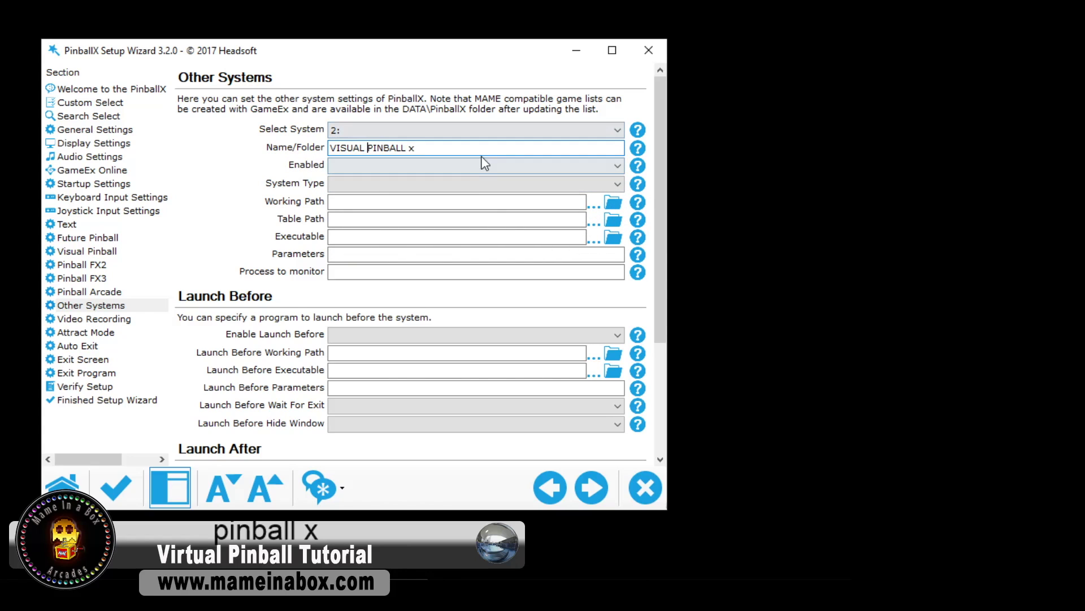
# Enable the VISUAL PINBALL x system and set its System Type to Visual Pinball.
pyautogui.click(475, 165)
pyautogui.click(362, 175)
pyautogui.click(475, 184)
pyautogui.click(362, 209)
# Set the Working Path of the VISUAL PINBALL x system to C:\Visual Pinball.
pyautogui.click(612, 203)
pyautogui.scroll(-5, 506, 362)
pyautogui.click(466, 300)
pyautogui.click(560, 441)
# Set the VISUAL PINBALL x Table Path to C:\Visual Pinball\Tables and choose VPinballX.exe as its executable.
pyautogui.click(613, 220)
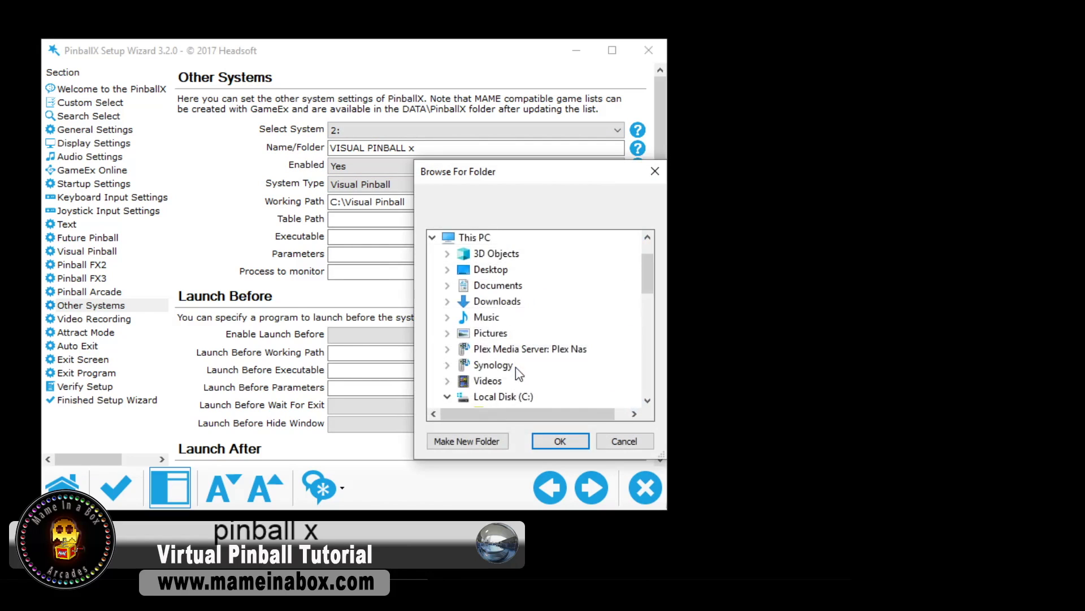
pyautogui.click(484, 315)
pyautogui.click(560, 441)
pyautogui.click(612, 237)
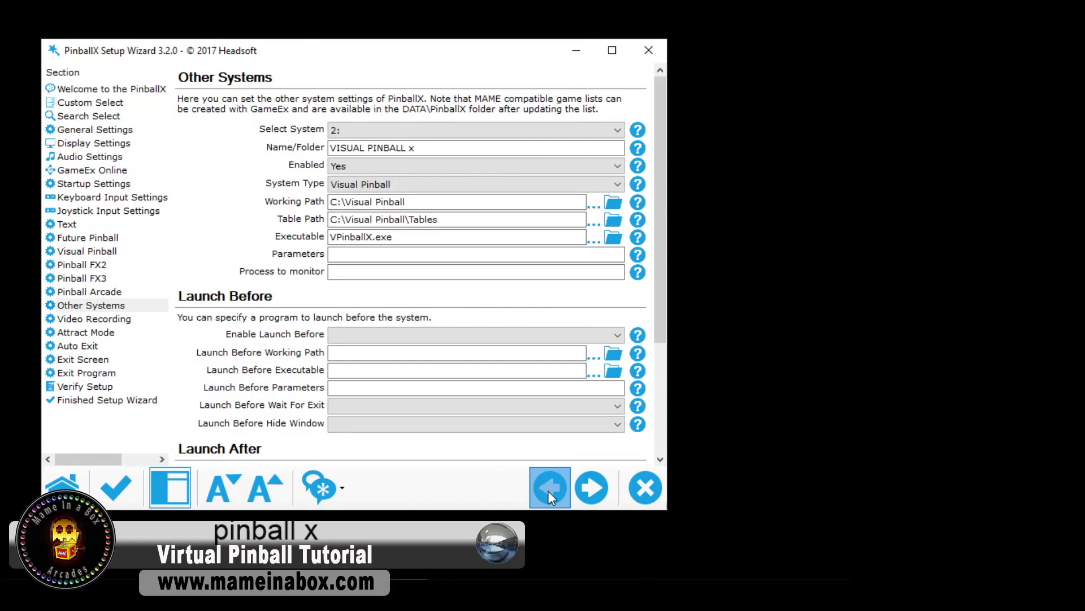
# Copy the parameters /play -"[TABLEPATH]\[TABLEFILE]" from the Visual Pinball page into the Parameters of the VISUAL PINBALL x system.
pyautogui.click(550, 487)
pyautogui.tripleClick(425, 190)
pyautogui.hotkey('ctrl', 'c')
pyautogui.click(592, 487)
pyautogui.click(591, 487)
pyautogui.click(592, 487)
pyautogui.click(592, 487)
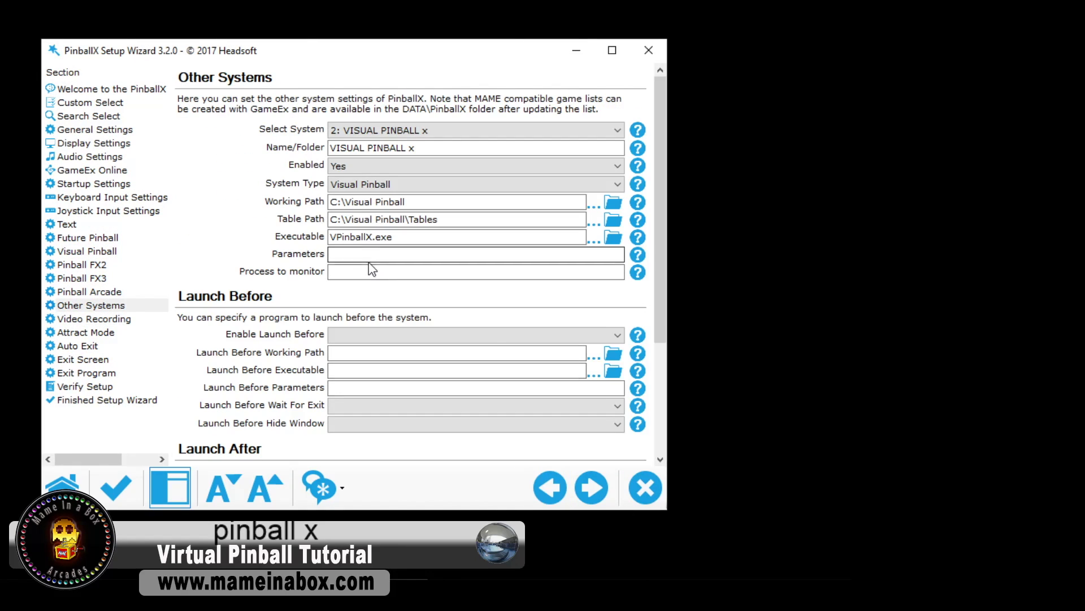
pyautogui.click(509, 254)
pyautogui.hotkey('ctrl', 'v')
# Go back to the Visual Pinball page to review its settings, and return to Other Systems.
pyautogui.click(550, 487)
pyautogui.click(550, 487)
pyautogui.click(550, 487)
pyautogui.click(550, 488)
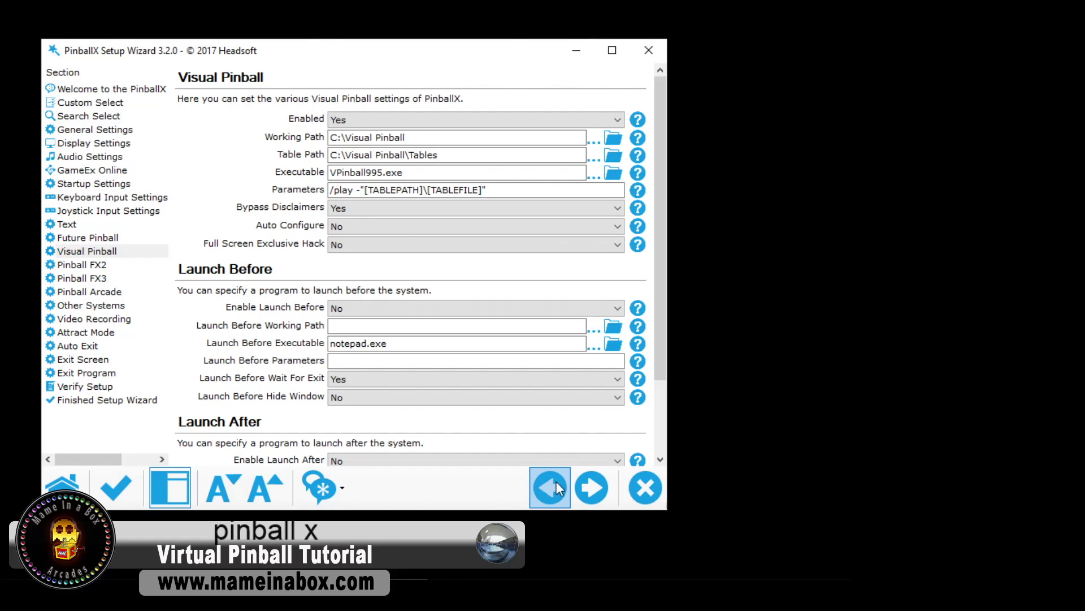
pyautogui.click(591, 487)
pyautogui.click(591, 488)
pyautogui.click(591, 488)
pyautogui.click(592, 487)
# Keep the defaults on the remaining pages from Video Recording through Verify Setup and close the setup wizard.
pyautogui.click(589, 489)
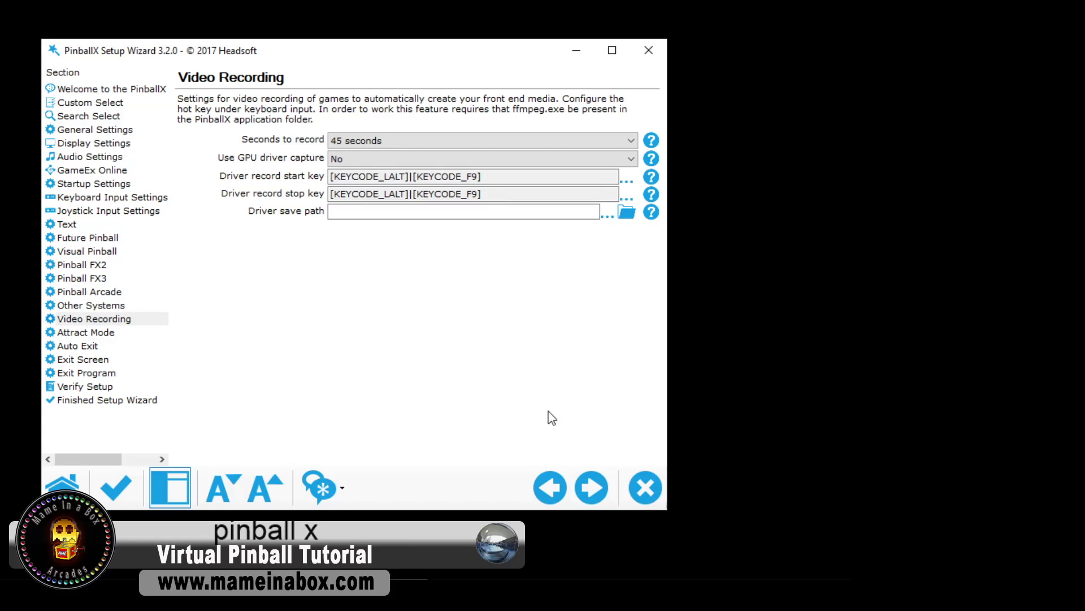
pyautogui.click(592, 490)
pyautogui.click(592, 487)
pyautogui.click(591, 487)
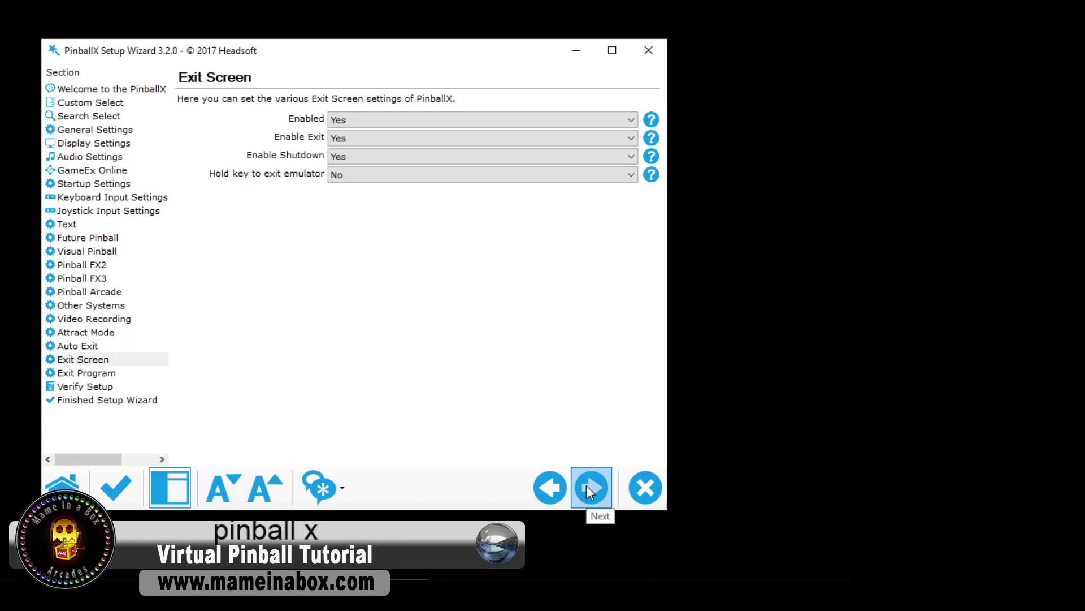
pyautogui.click(591, 488)
pyautogui.click(591, 487)
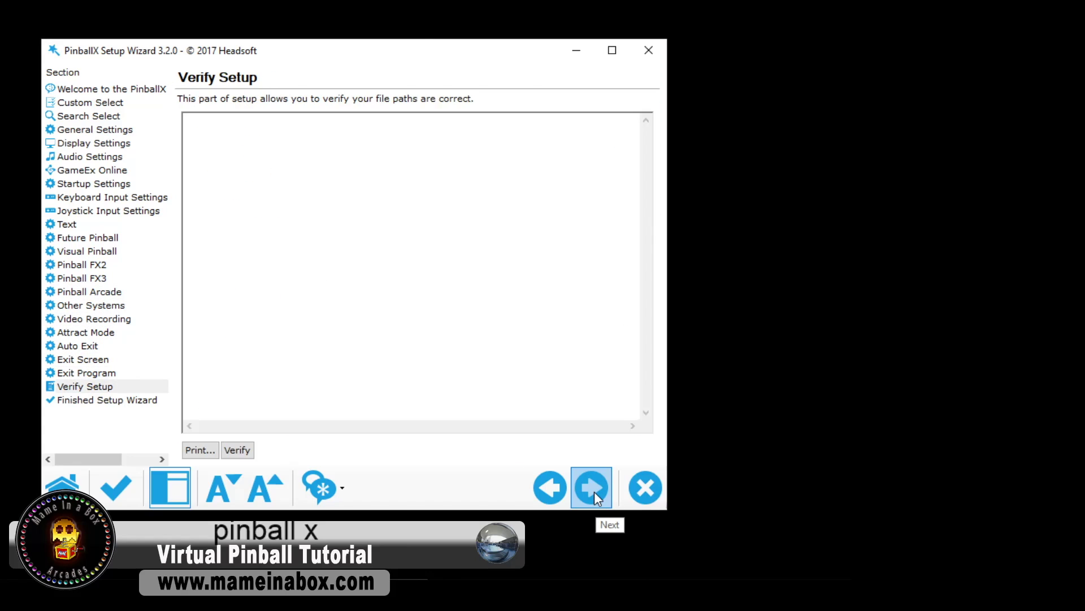
pyautogui.click(638, 487)
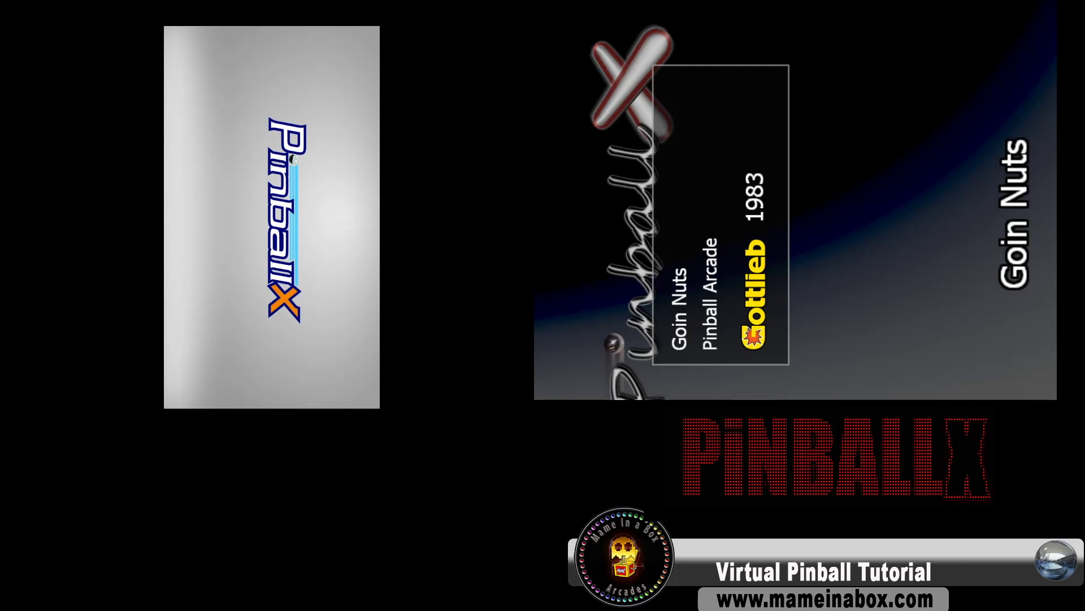
# Browse forward through the table wheel in the PinballX front end, from Road Kings past Star Wars - Boba Fett.
pyautogui.press('Shift_R')
pyautogui.press('Shift_L')
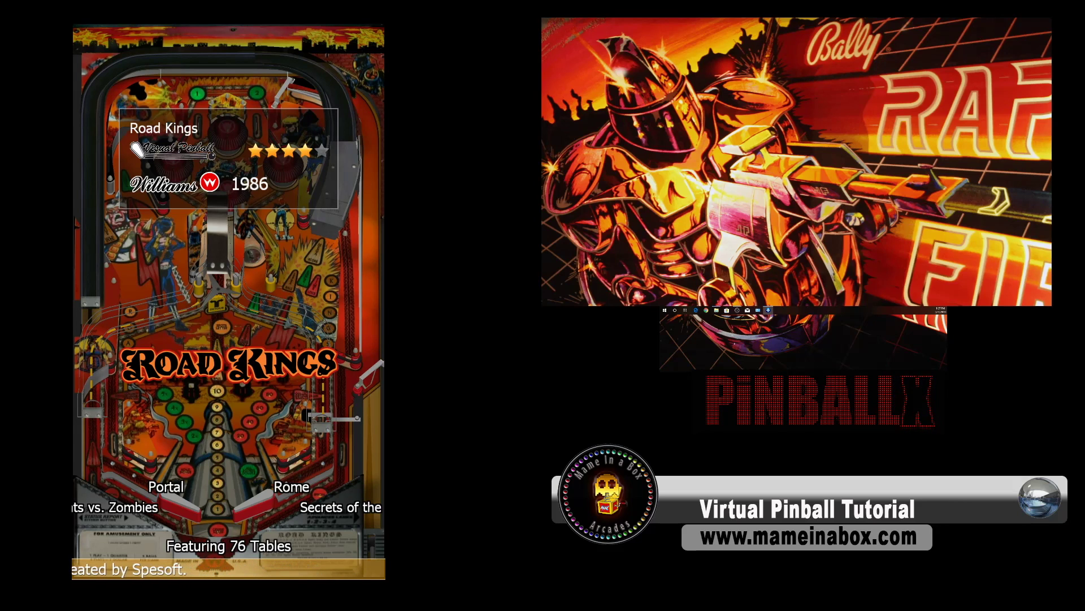
pyautogui.press('Right')
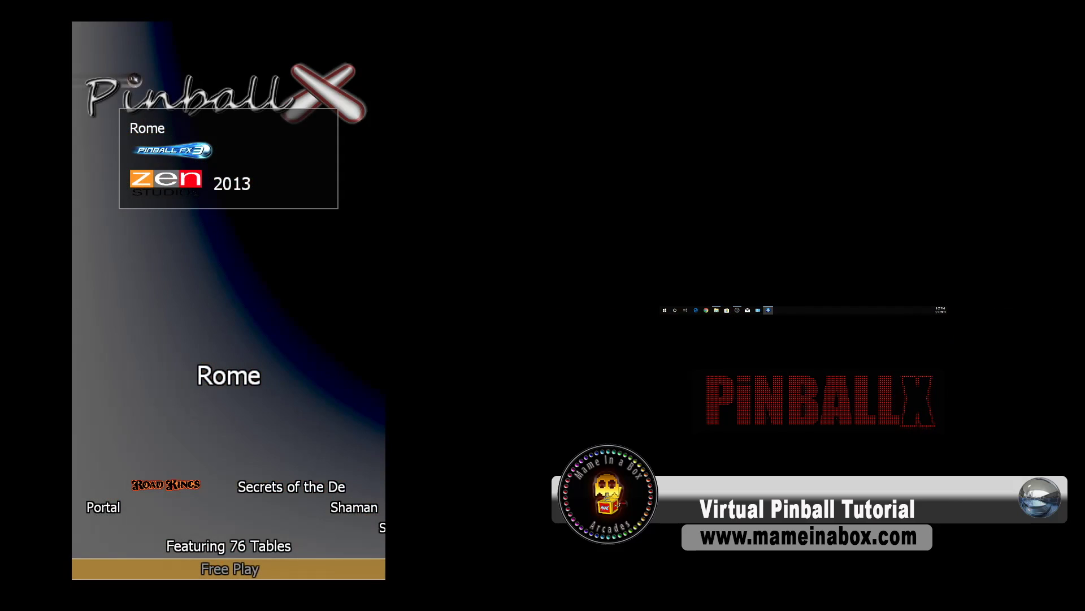
pyautogui.press('Right')
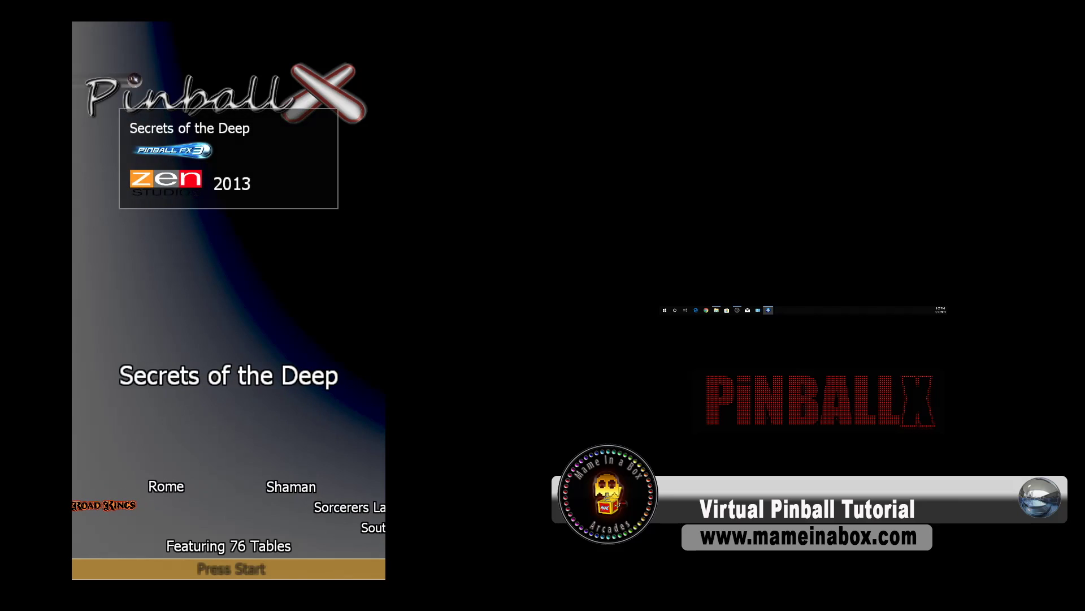
pyautogui.press('Right')
pyautogui.press('Right')
pyautogui.press('Right')
pyautogui.press('Right')
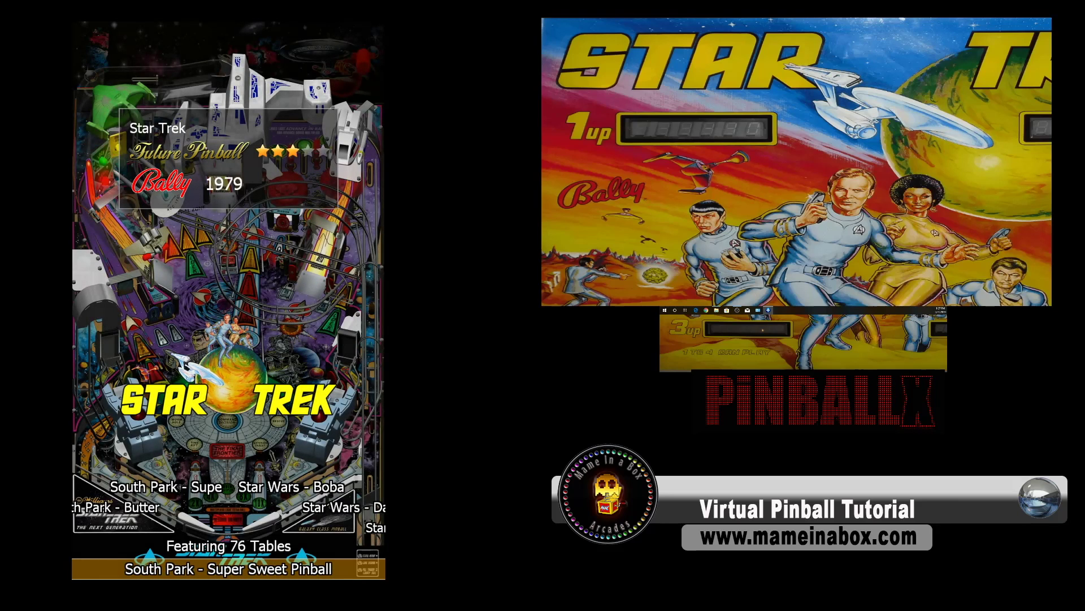
pyautogui.press('Right')
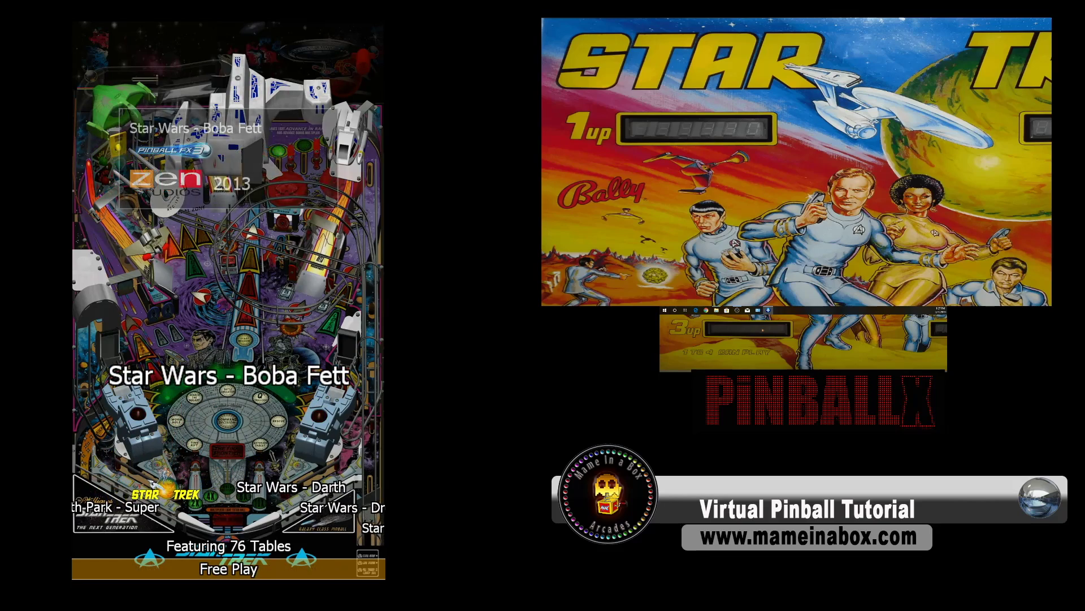
pyautogui.press('Right')
pyautogui.press('Right')
pyautogui.press('Right')
pyautogui.press('Right')
pyautogui.press('Right')
pyautogui.press('Right')
pyautogui.press('Right')
pyautogui.press('Right')
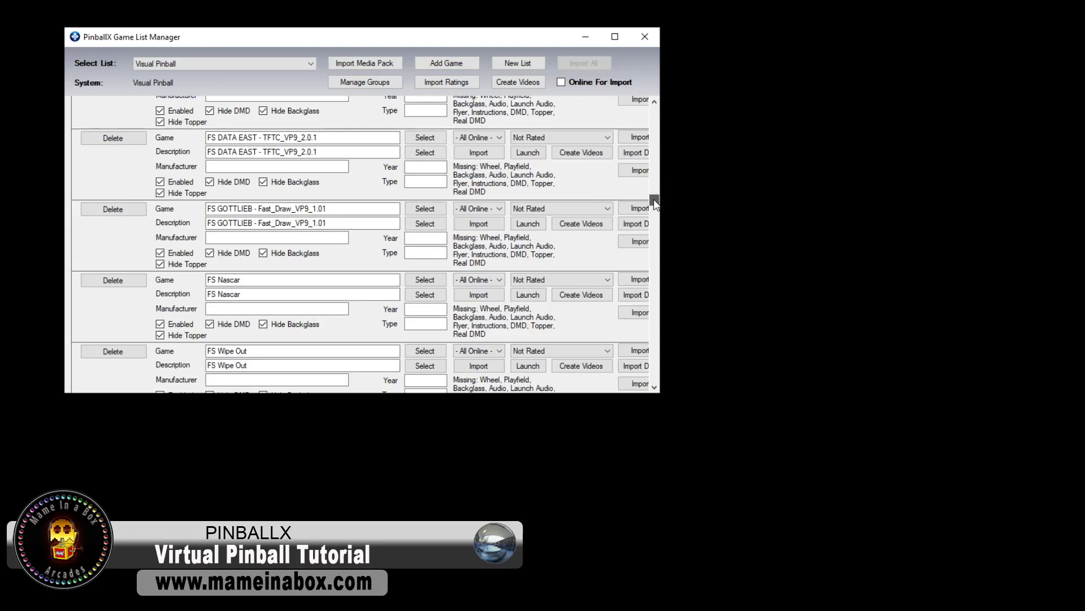
# In the PinballX Game List Manager, shorten the description of the AC-DC Pro Vault-1.0 table to AC-DC.
pyautogui.scroll(10, 653, 196)
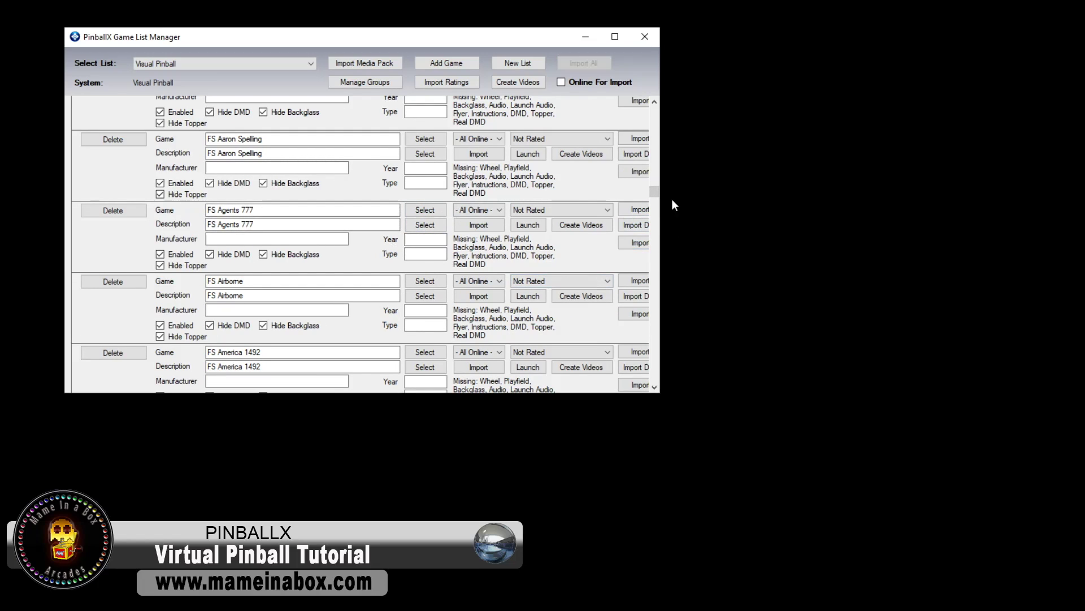
pyautogui.scroll(5, 654, 195)
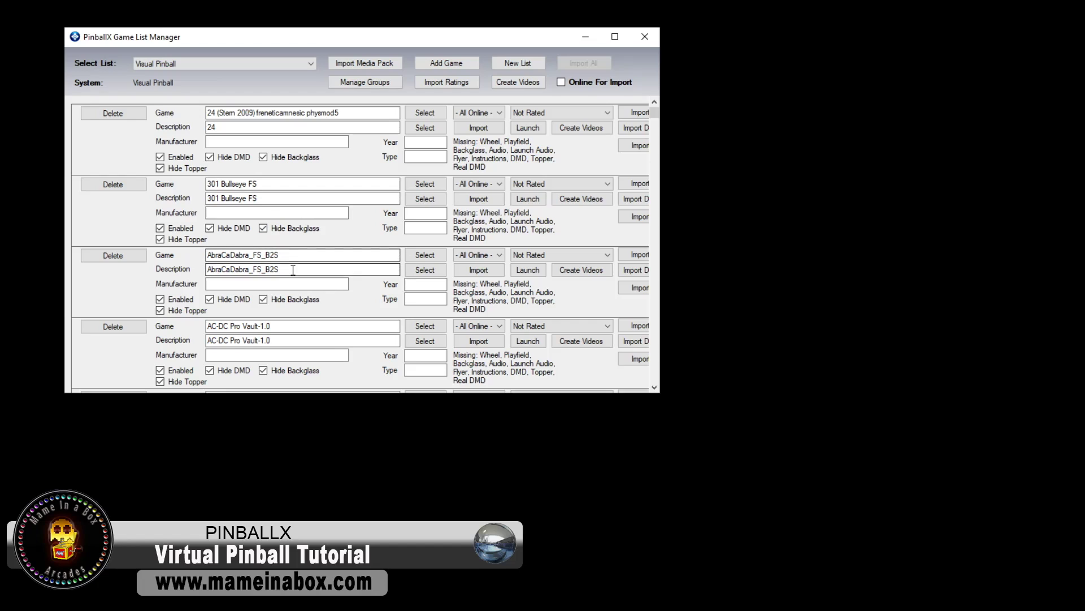
pyautogui.scroll(-1, 294, 271)
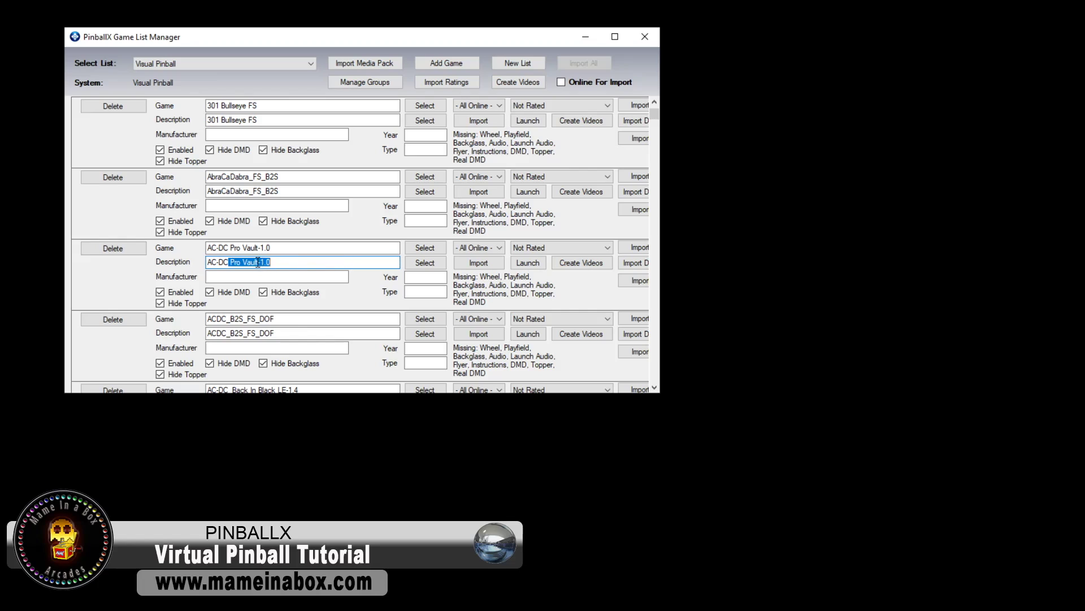
pyautogui.rightClick(258, 262)
pyautogui.click(310, 292)
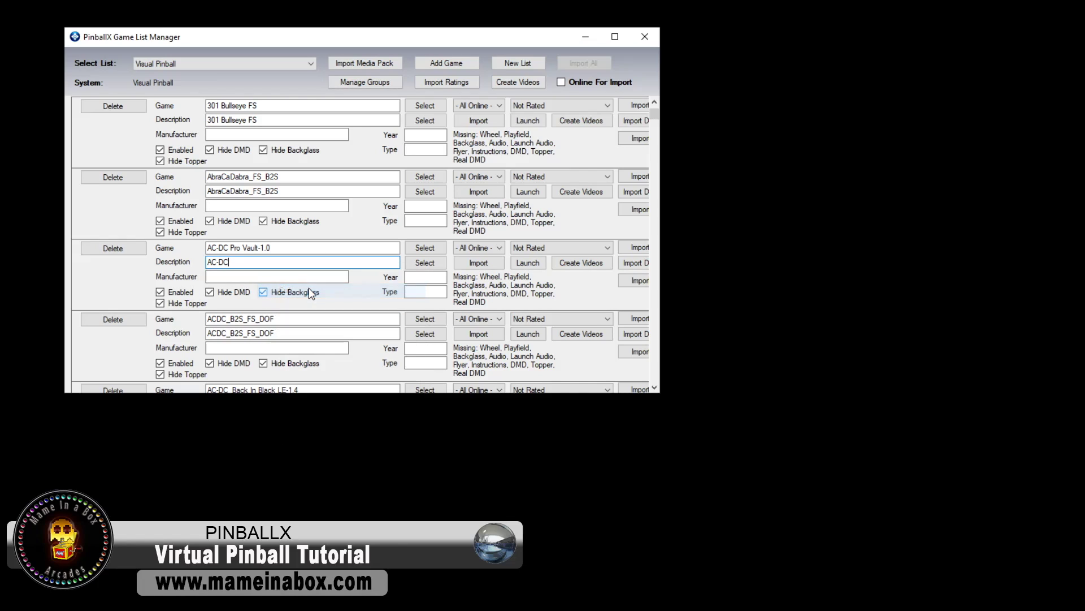
# Choose Wheel as the media type for the AC-DC Pro Vault-1.0 table and open its image import.
pyautogui.click(484, 247)
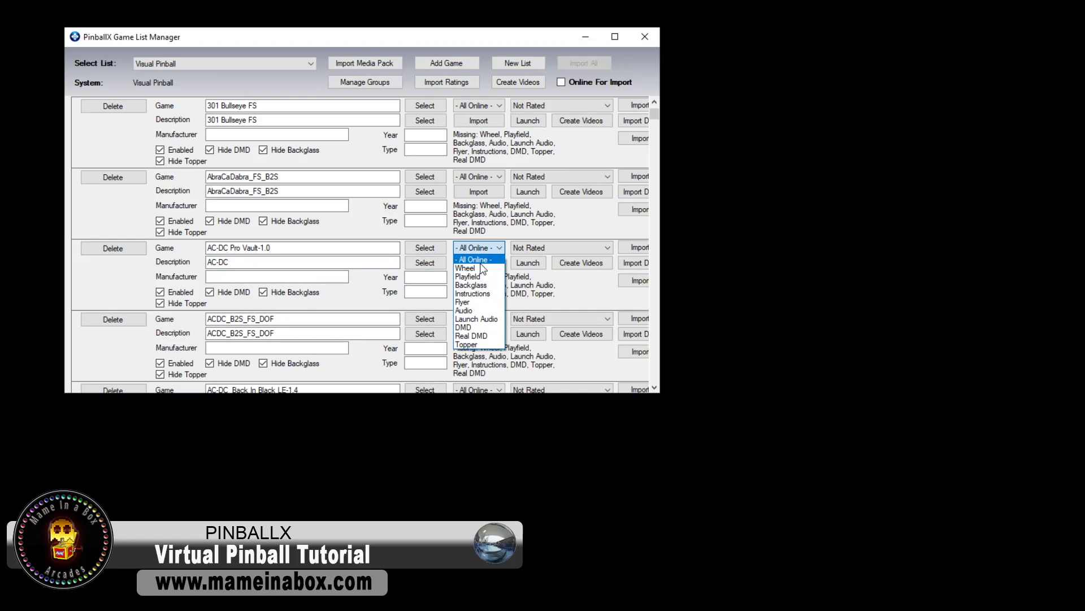
pyautogui.click(468, 266)
pyautogui.click(472, 265)
pyautogui.click(402, 291)
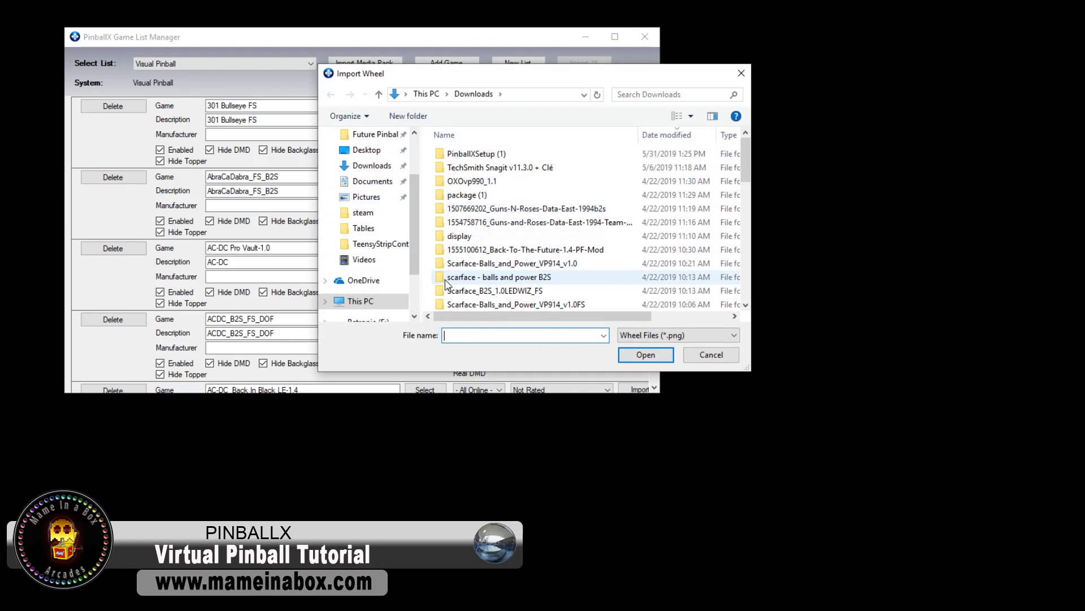
# Browse to E:\pinball\PinballX, pin its Media folder to quick access and open that folder.
pyautogui.scroll(-2, 419, 287)
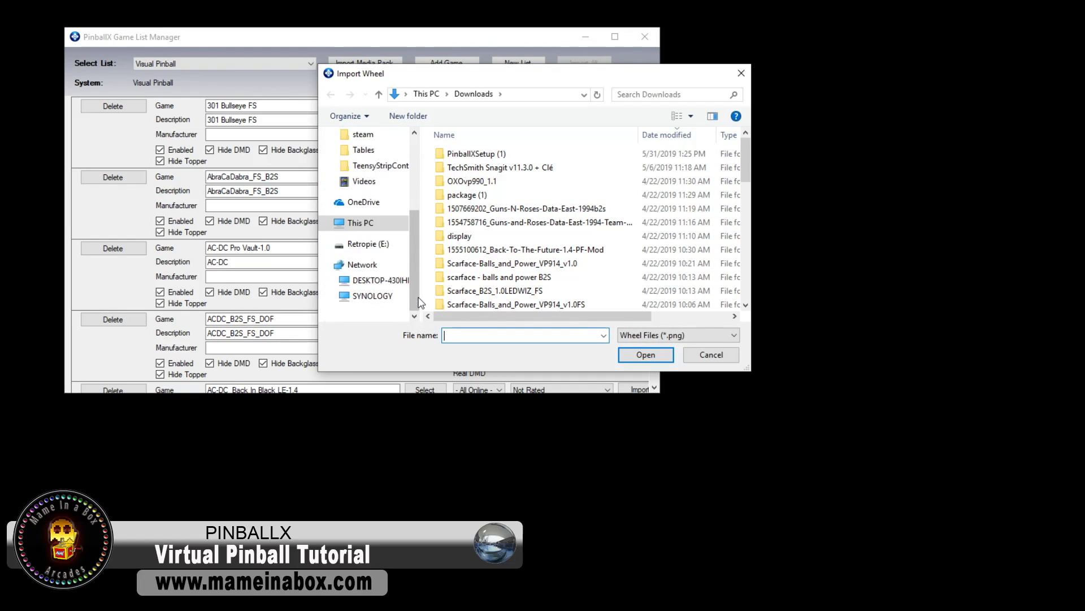
pyautogui.click(369, 244)
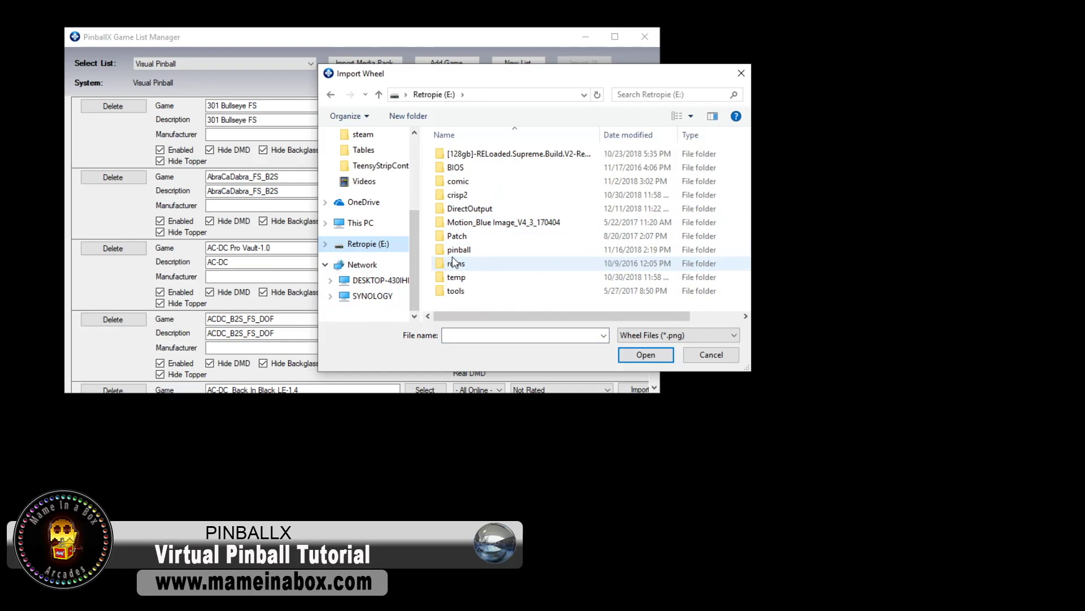
pyautogui.doubleClick(455, 253)
pyautogui.click(461, 228)
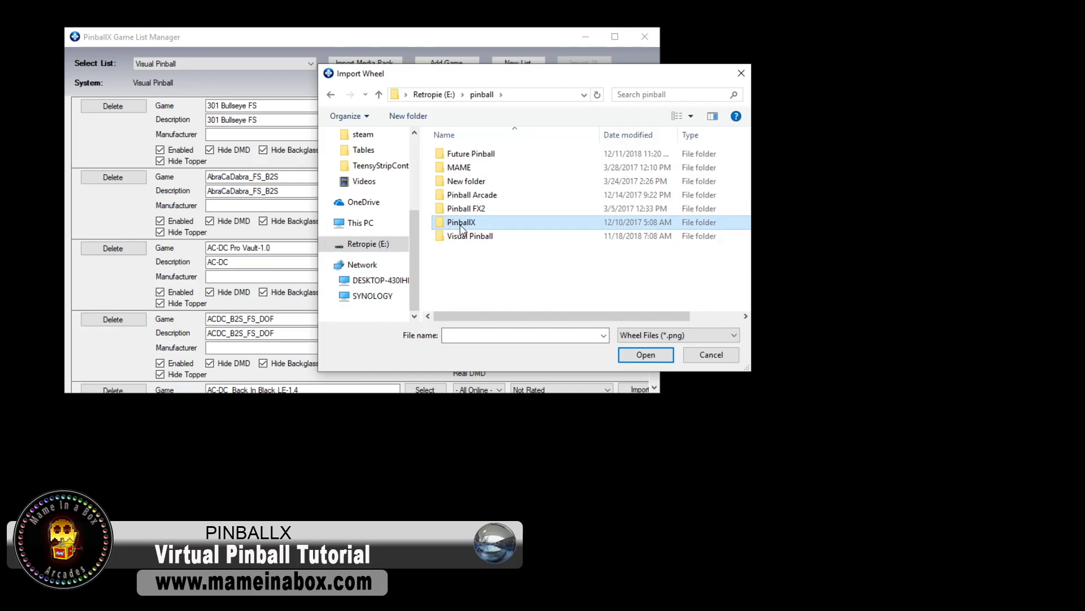
pyautogui.doubleClick(461, 223)
pyautogui.moveTo(459, 209); pyautogui.dragTo(368, 156)
pyautogui.click(364, 167)
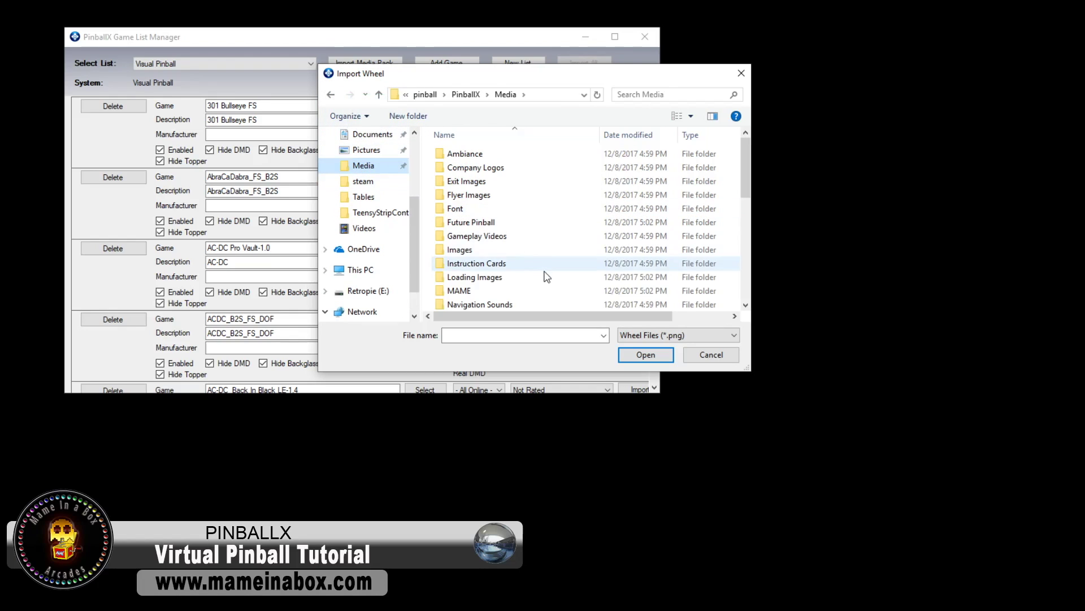
# Import ACDC_B2S_FS.png from the Visual Pinball Wheel Images folder as the wheel image of the AC-DC Pro Vault-1.0 table.
pyautogui.scroll(-7, 545, 277)
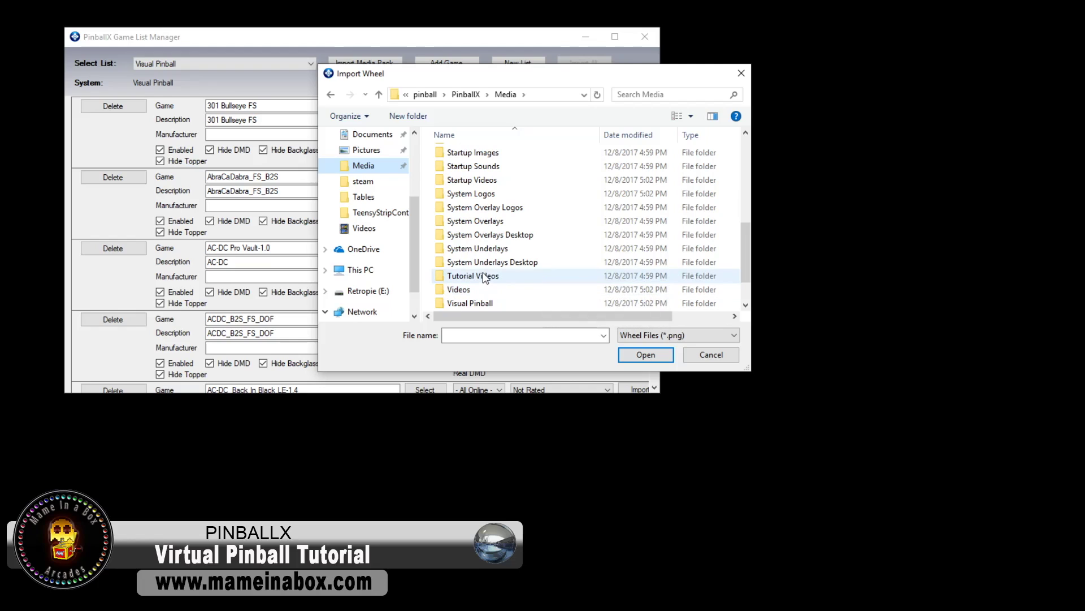
pyautogui.scroll(-1, 480, 274)
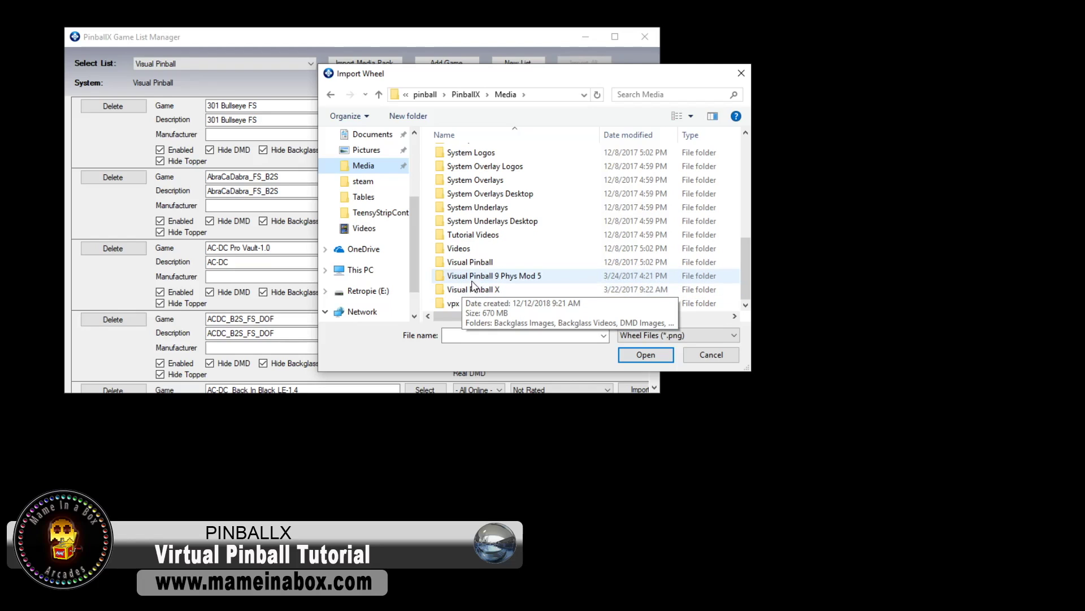
pyautogui.doubleClick(470, 263)
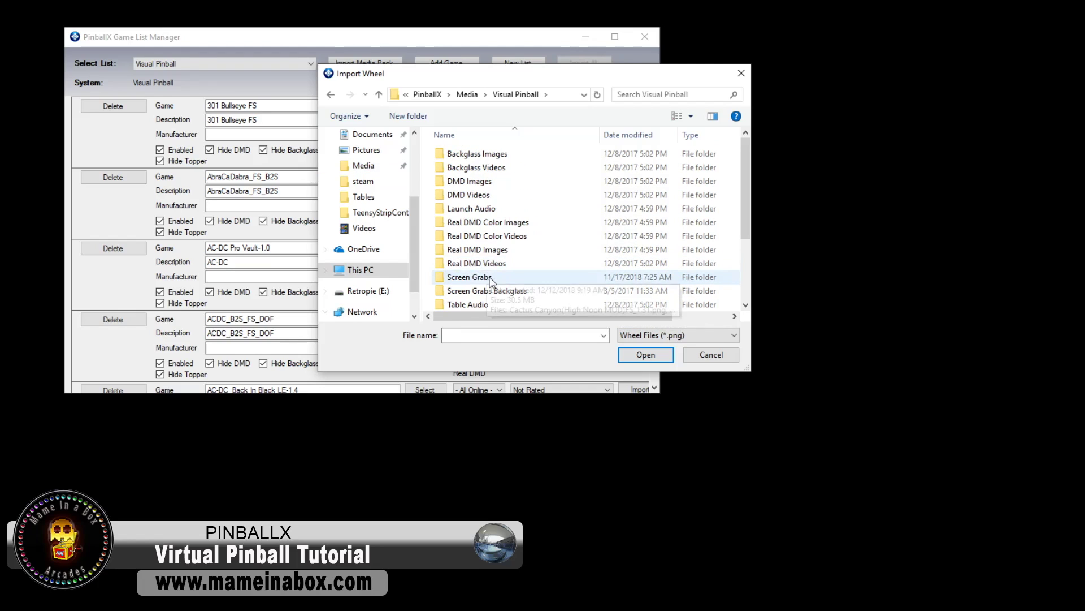
pyautogui.scroll(-3, 490, 306)
pyautogui.doubleClick(488, 304)
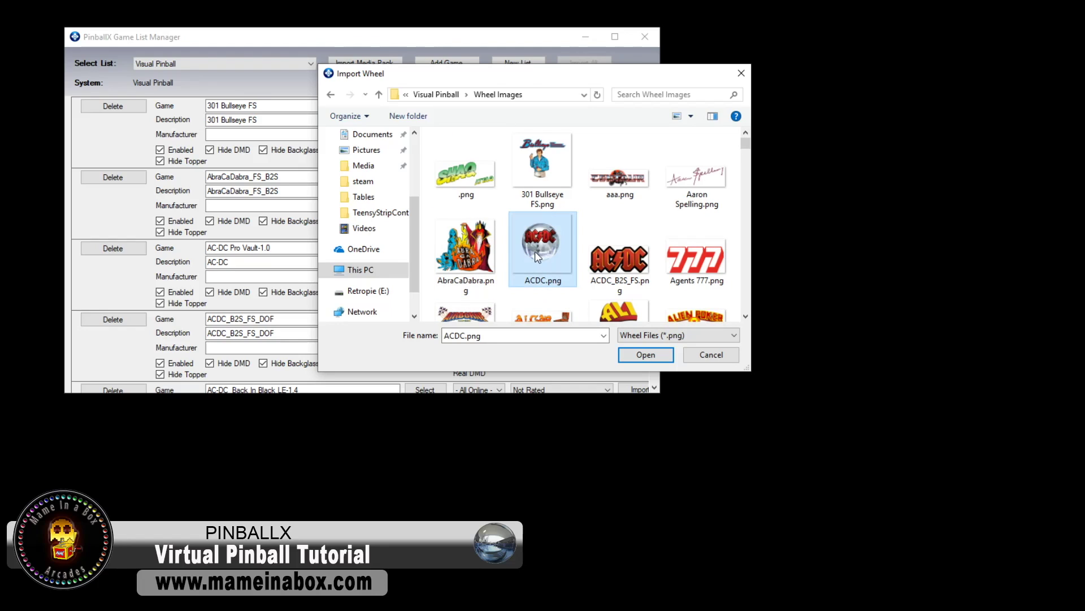
pyautogui.click(604, 258)
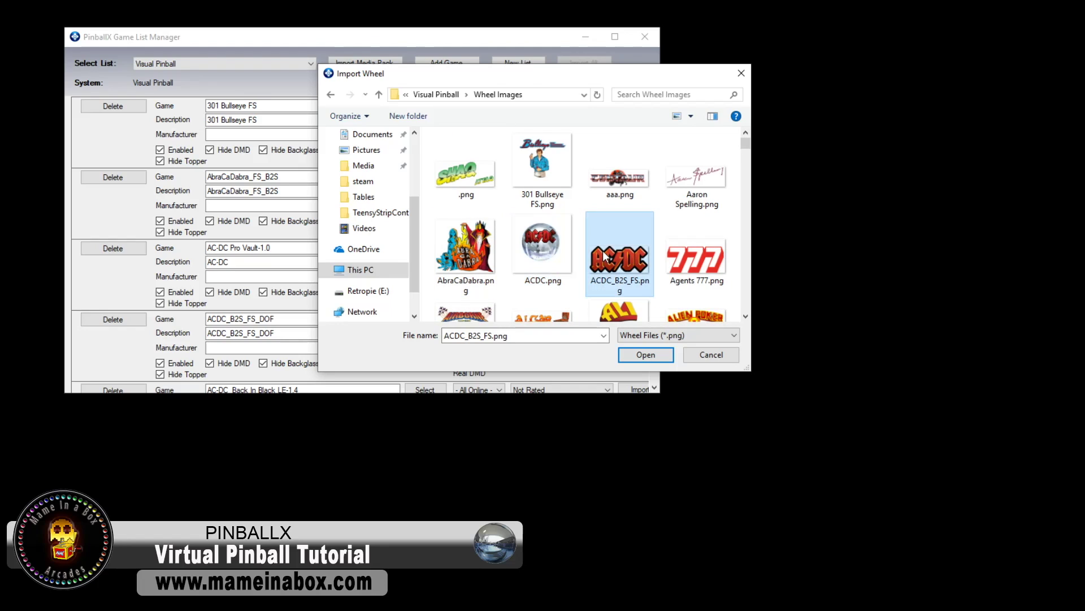
pyautogui.click(625, 356)
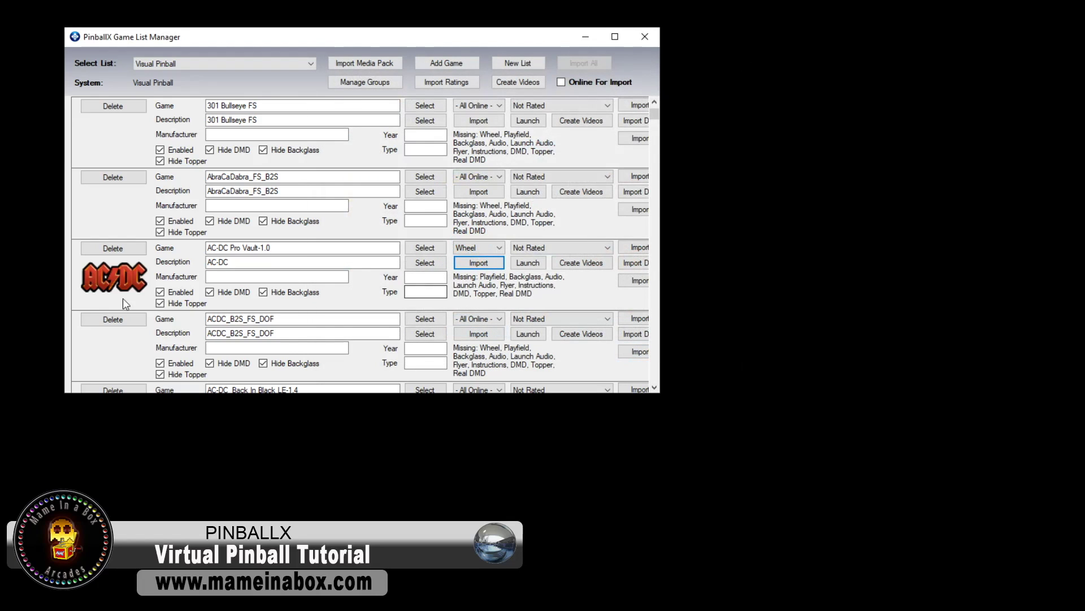
# Import ACDC_B2S_FS.f4v from the Visual Pinball Table Videos folder as the Playfield media of the AC-DC Pro Vault-1.0 table.
pyautogui.click(478, 249)
pyautogui.click(479, 277)
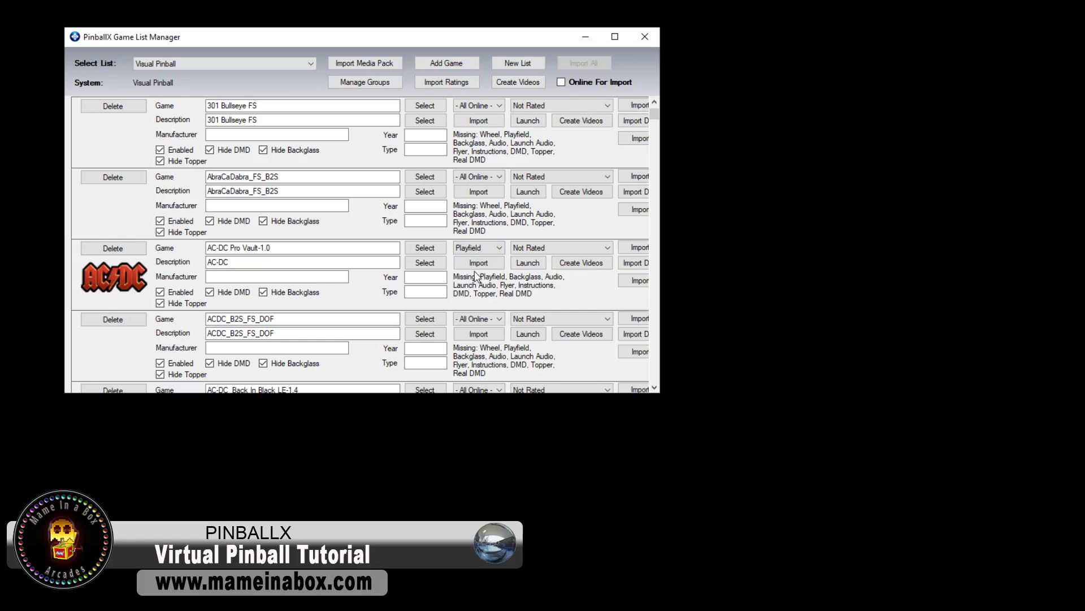
pyautogui.click(480, 263)
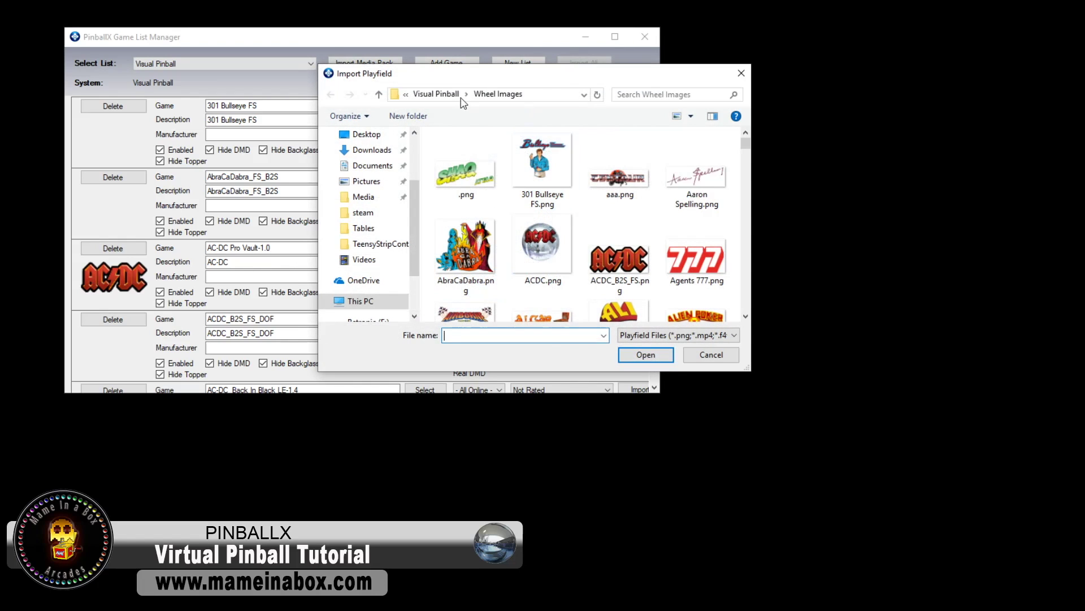
pyautogui.click(445, 94)
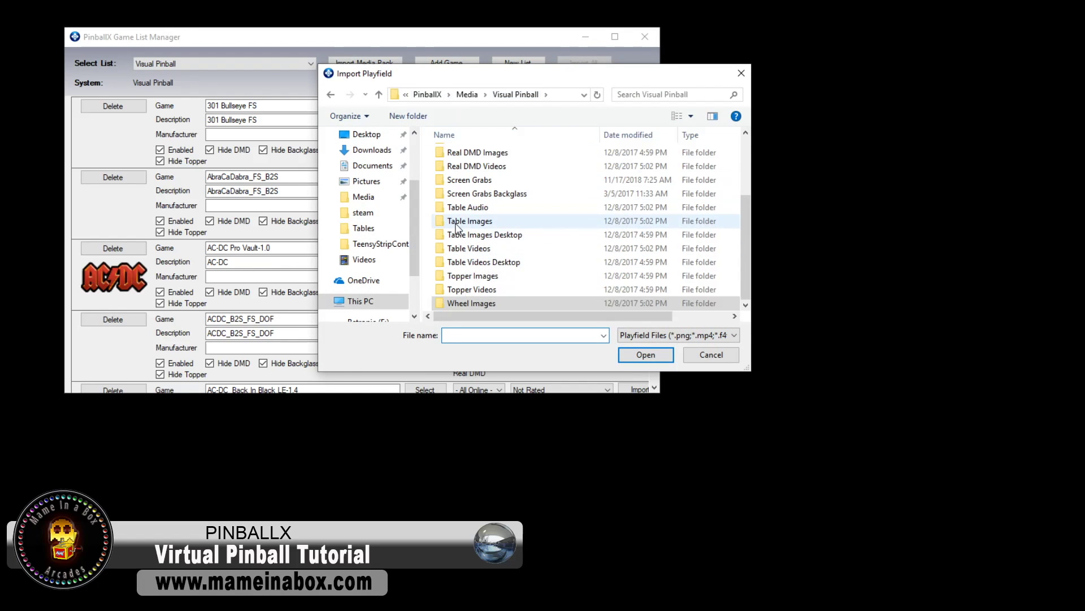
pyautogui.scroll(3, 526, 226)
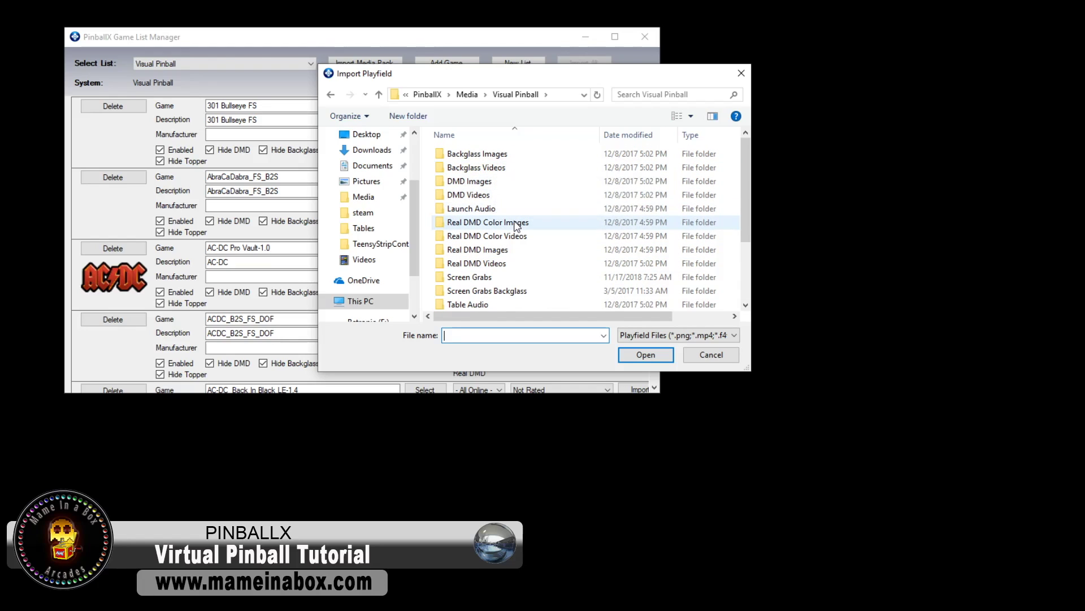
pyautogui.scroll(-3, 516, 225)
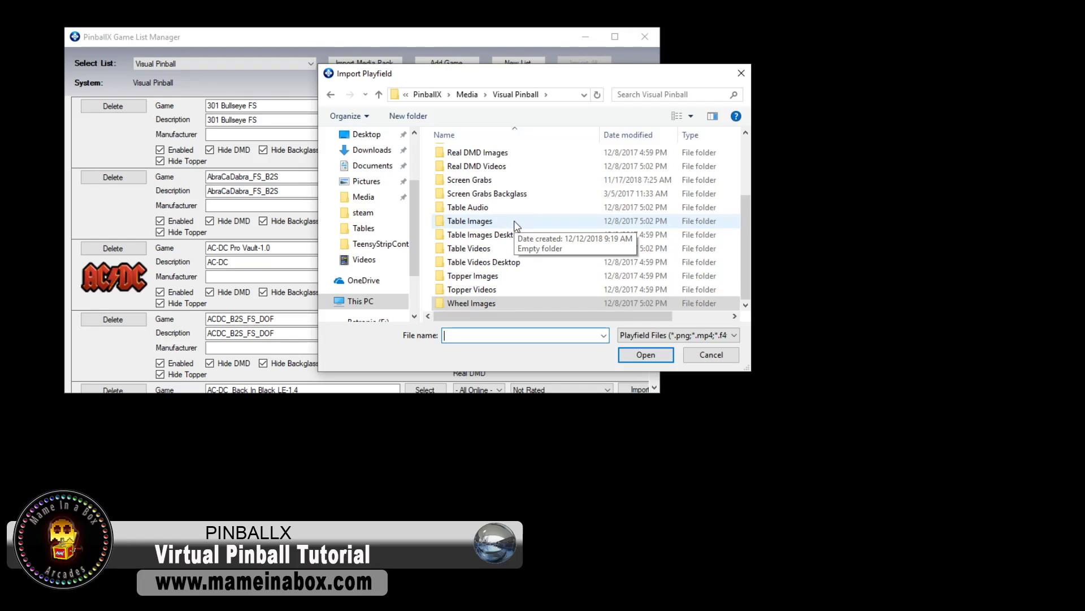
pyautogui.scroll(2, 516, 225)
pyautogui.scroll(-2, 516, 225)
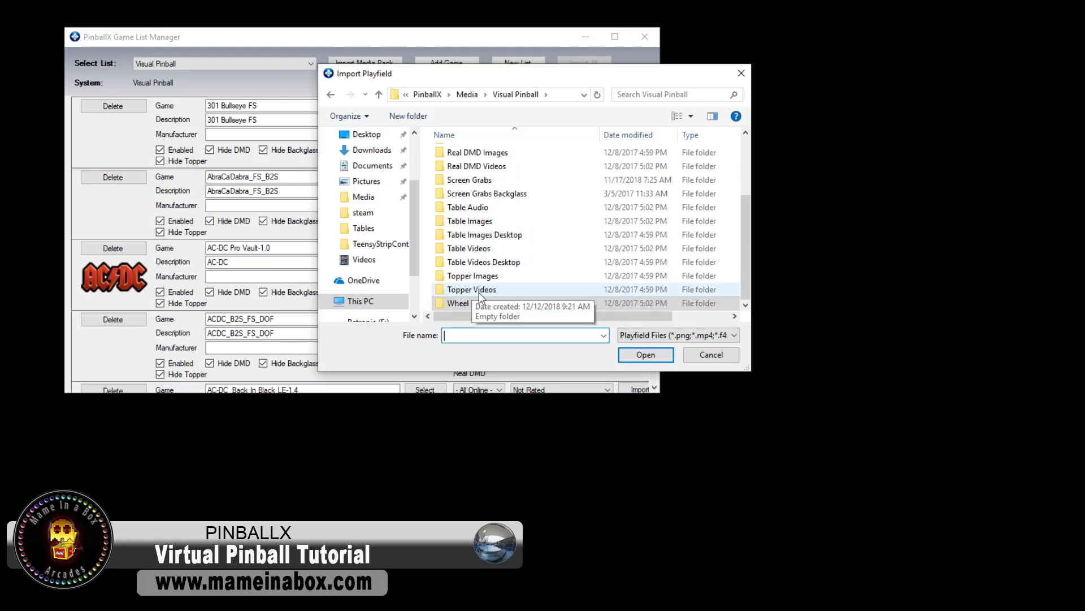
pyautogui.doubleClick(488, 248)
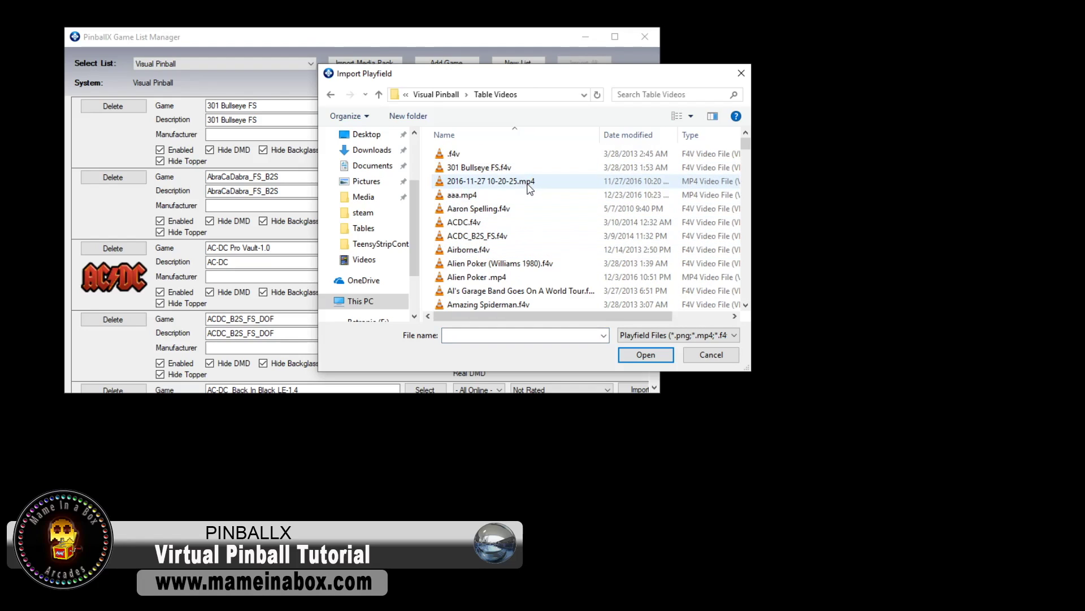
pyautogui.click(466, 238)
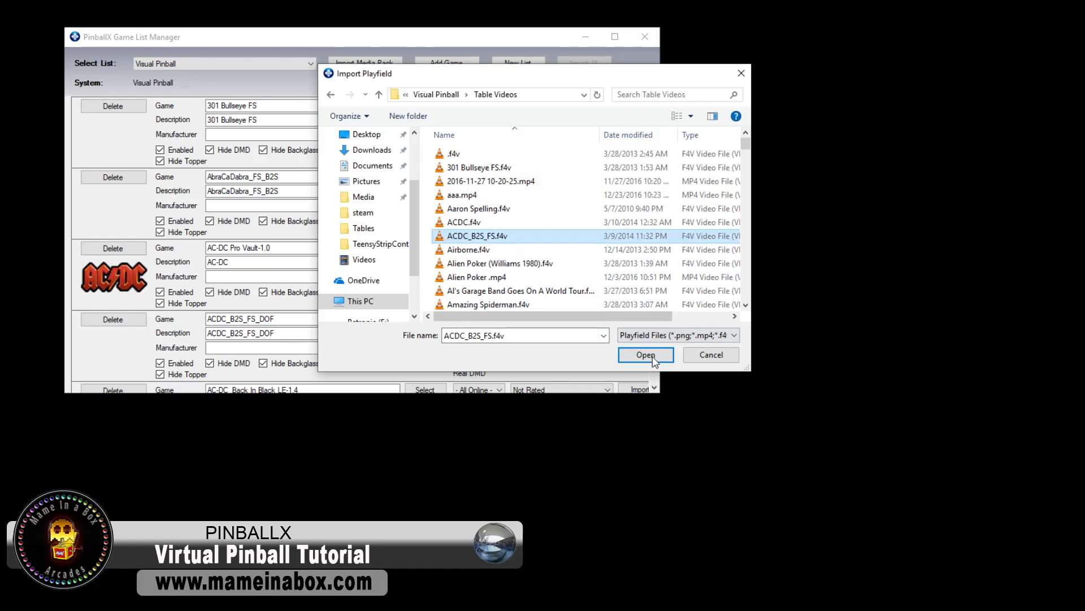
pyautogui.click(646, 355)
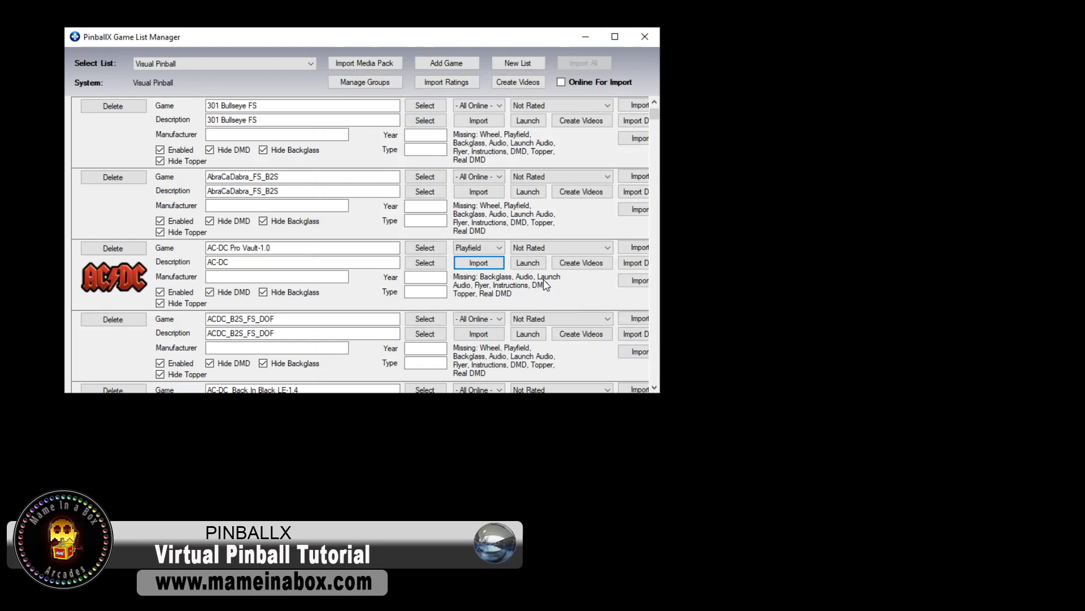
# Import ACDC_B2S_FS.f4v from the Backglass Videos folder as the AC-DC Pro Vault-1.0 table's Backglass media and close the Game List Manager.
pyautogui.click(488, 248)
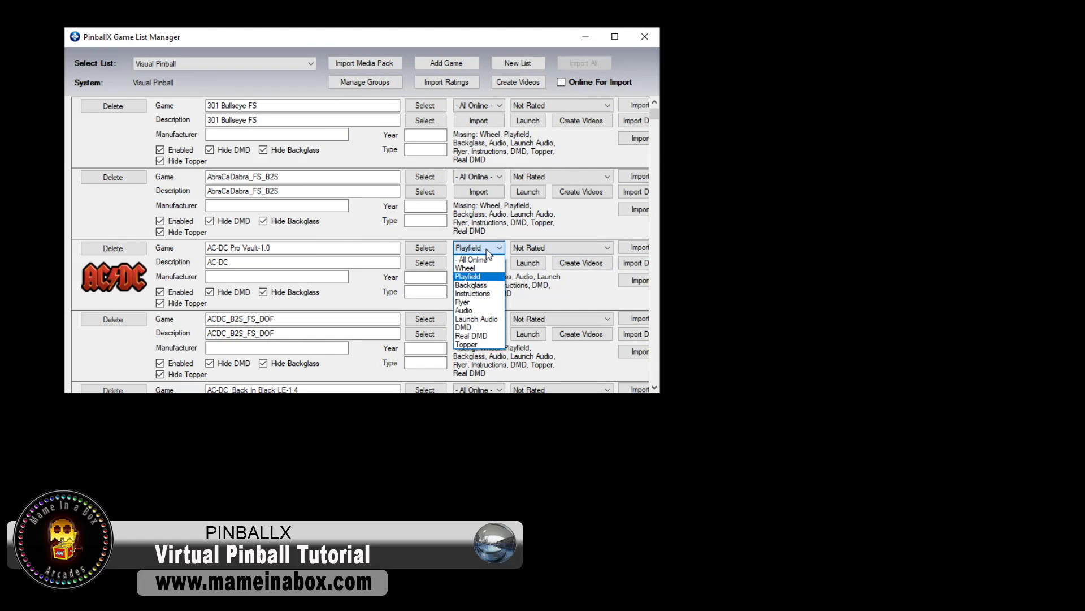
pyautogui.click(483, 286)
pyautogui.click(486, 268)
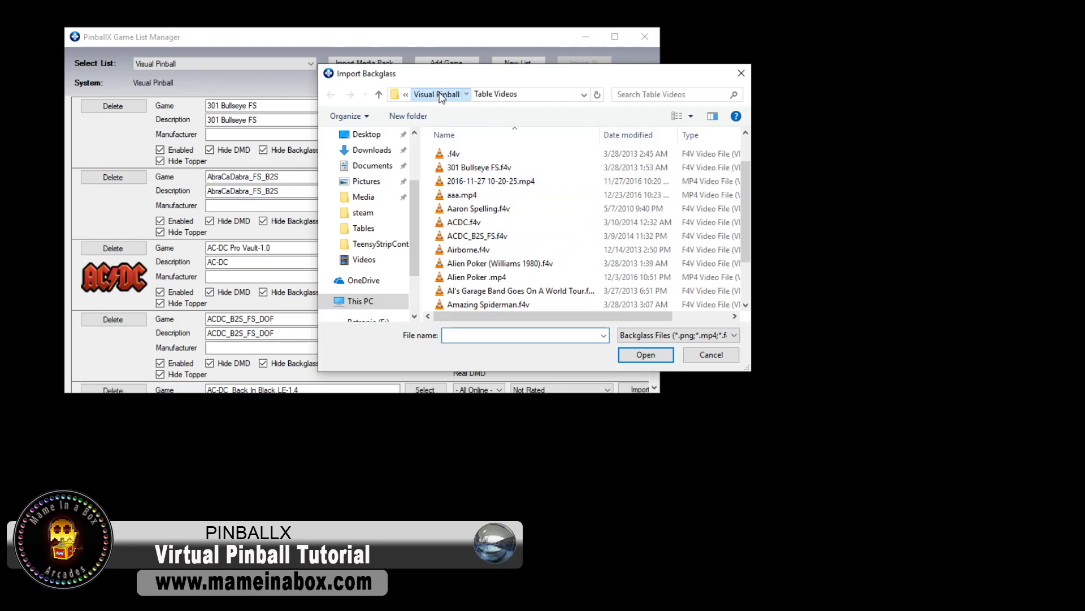
pyautogui.click(440, 95)
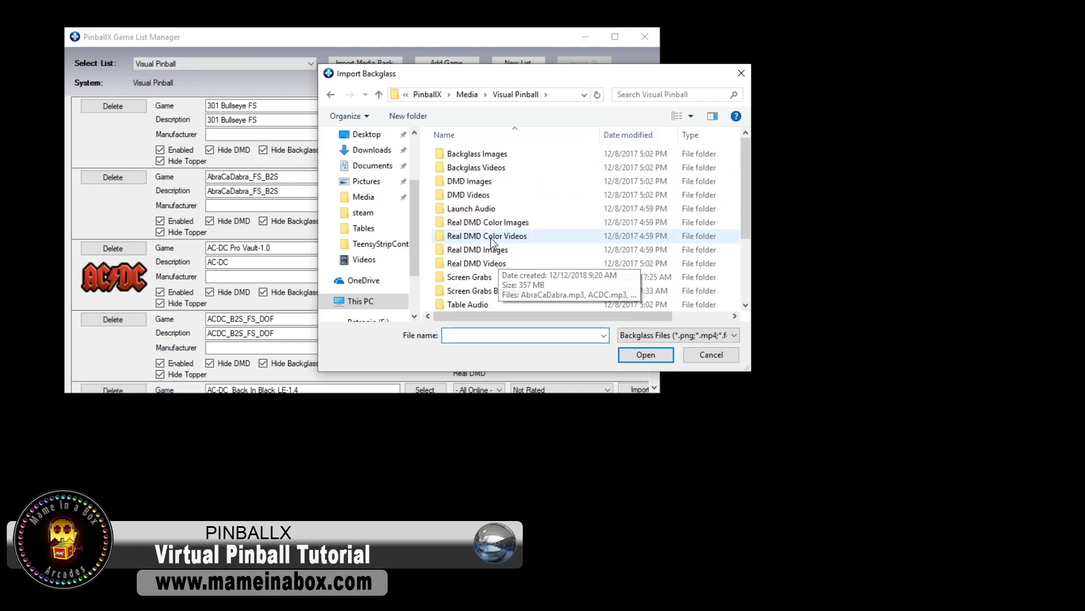
pyautogui.doubleClick(480, 168)
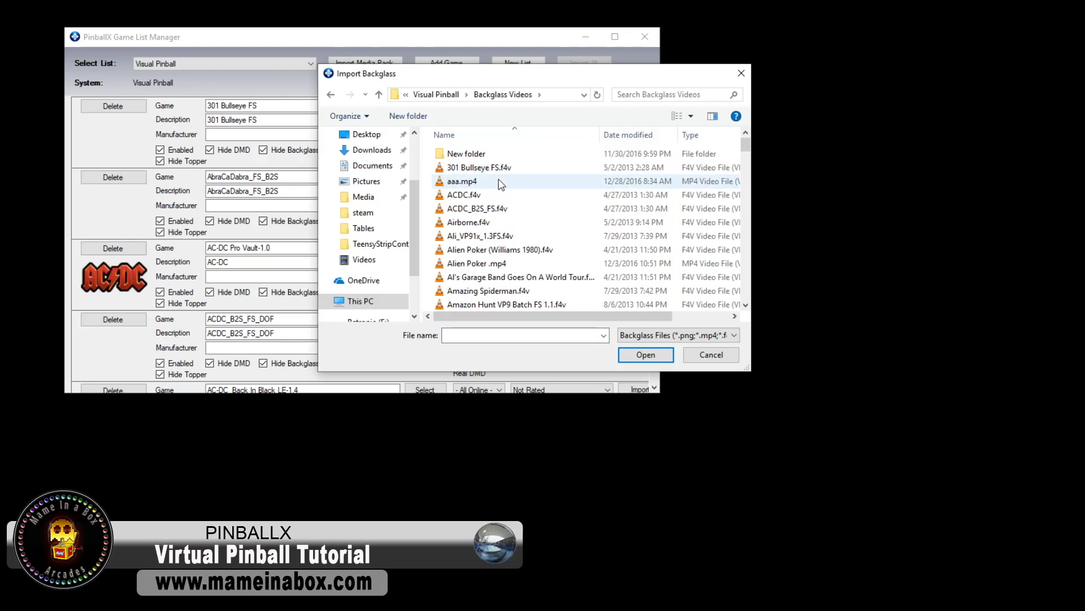
pyautogui.click(465, 208)
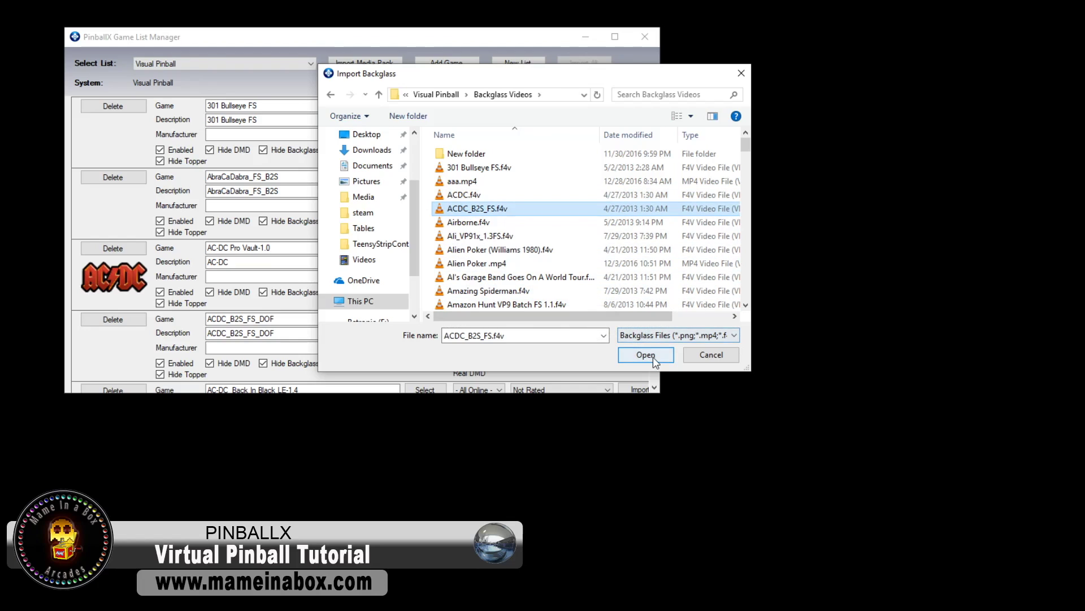
pyautogui.click(653, 357)
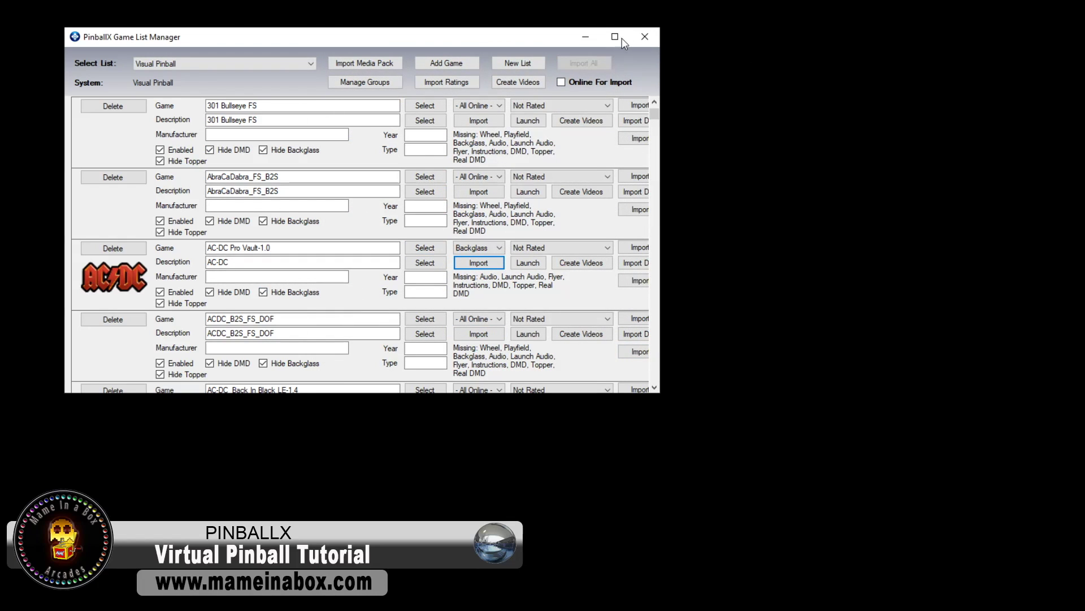
pyautogui.click(643, 38)
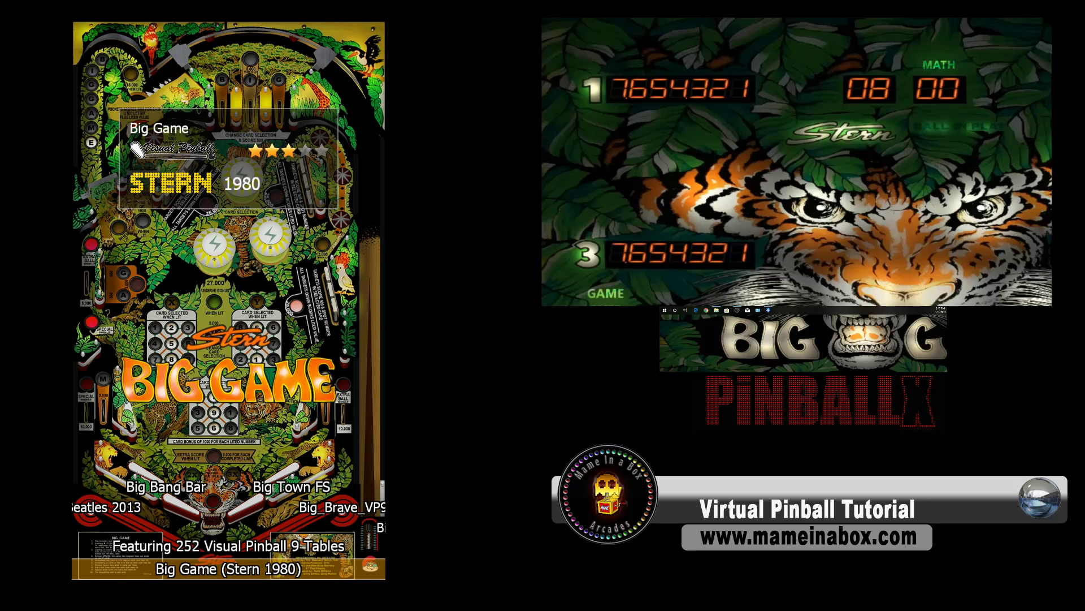
# In the PinballX front end, move on to Big Town FS and open the Lists option of its game menu.
pyautogui.press('Right')
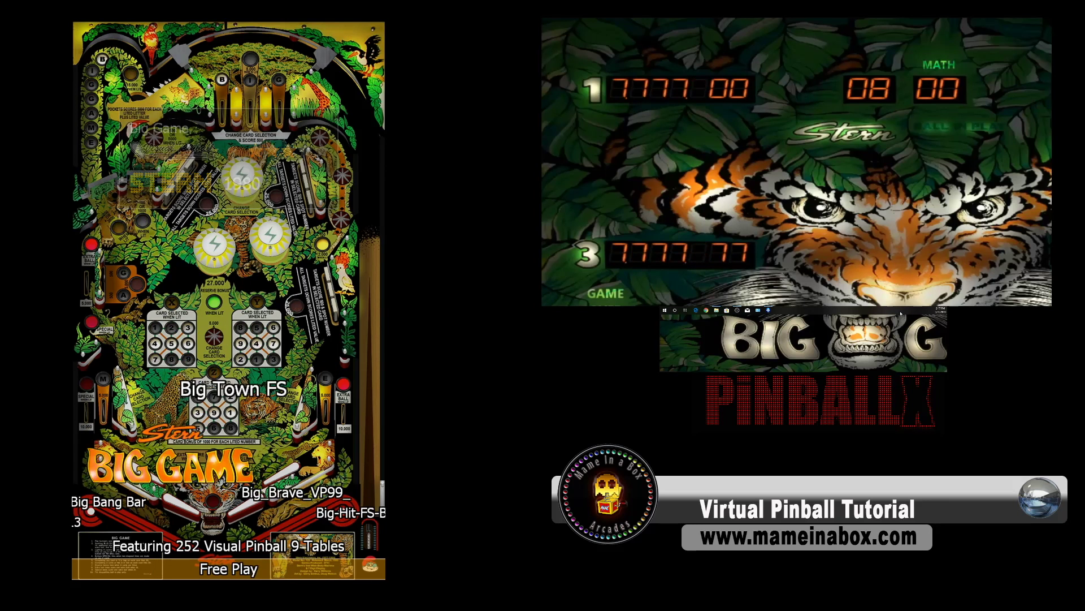
pyautogui.press('Return')
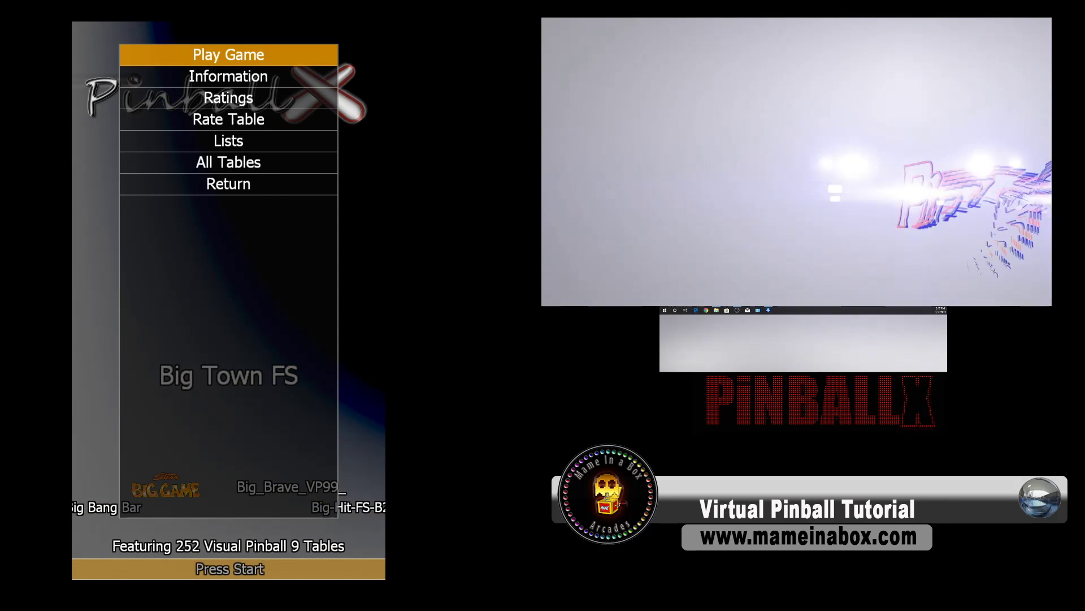
pyautogui.press('Down')
pyautogui.press('Down')
pyautogui.press('Down')
pyautogui.press('Down')
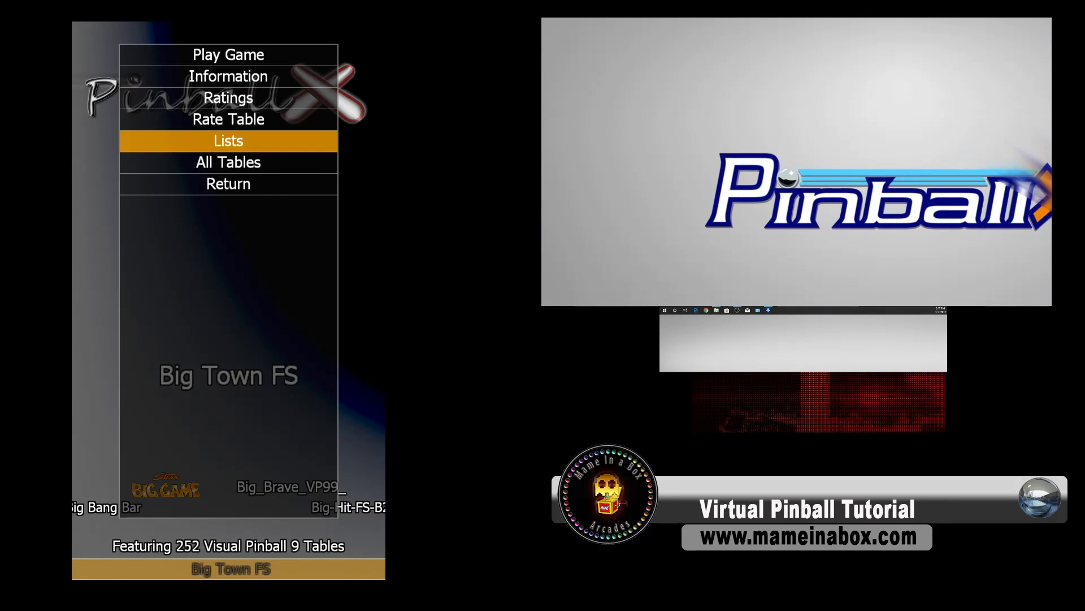
pyautogui.press('Return')
# Choose the Visual Pinball 9 Tables list and move to the AC-DC table to check its imported media.
pyautogui.press('Down')
pyautogui.press('Down')
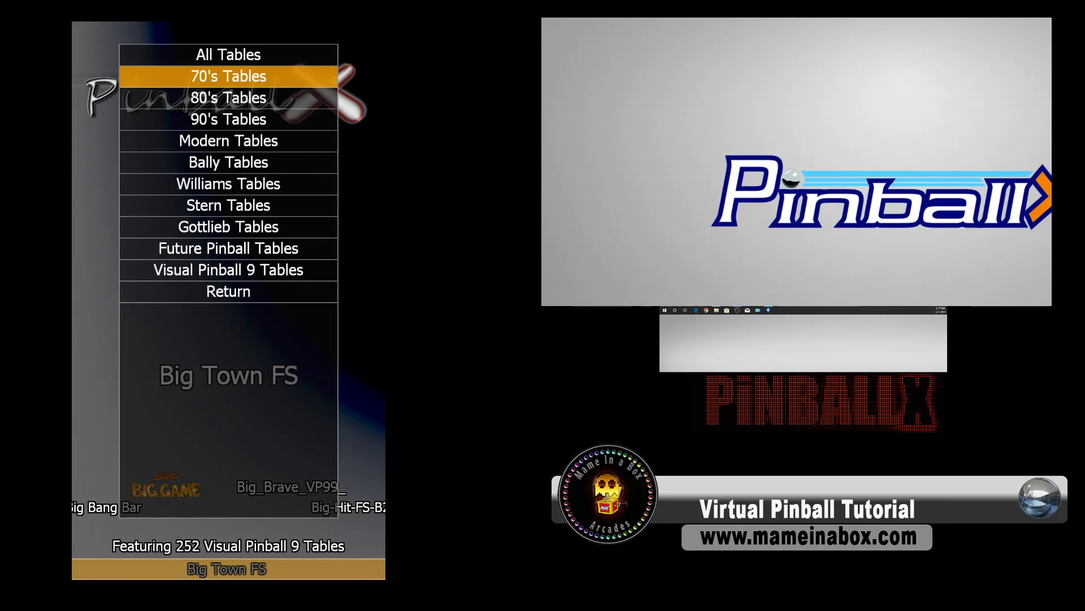
pyautogui.press('Down')
pyautogui.press('Down')
pyautogui.press('Down')
pyautogui.press('Down')
pyautogui.press('Down')
pyautogui.press('Down')
pyautogui.press('Down')
pyautogui.press('Down')
pyautogui.press('Return')
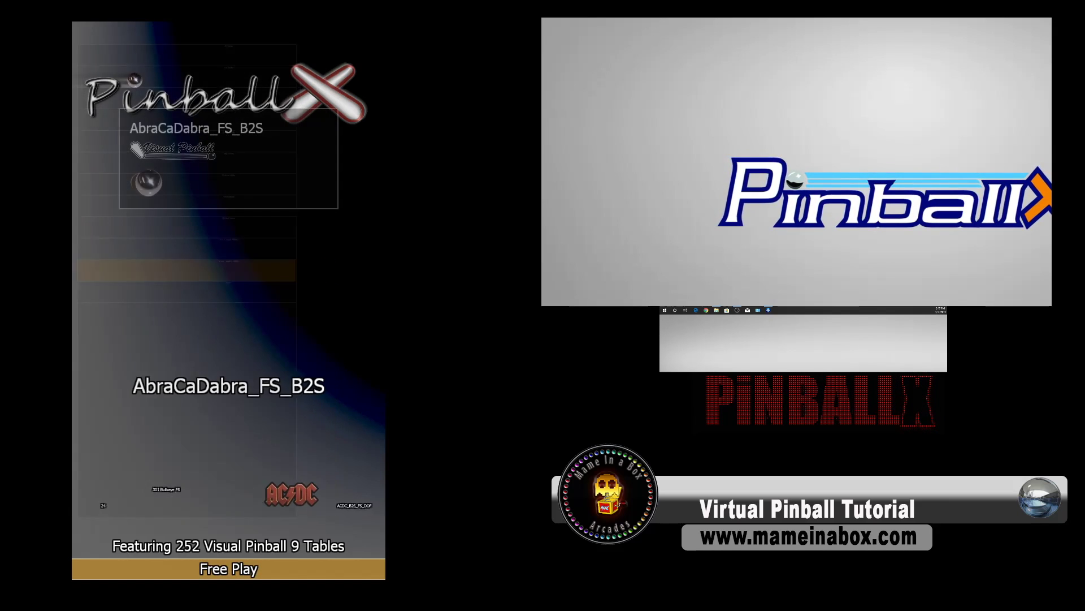
pyautogui.press('Right')
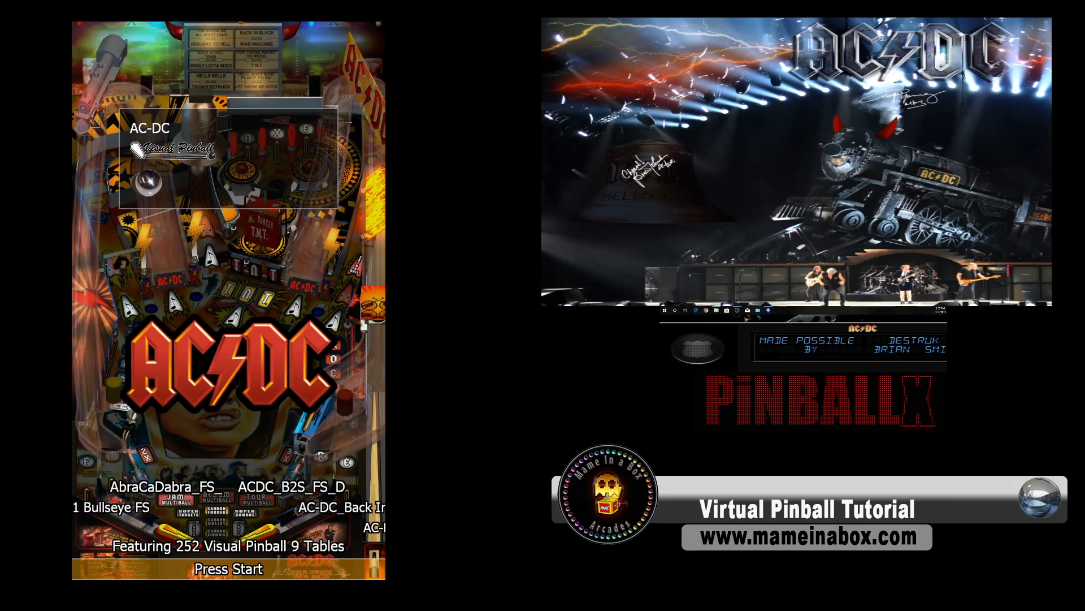
# Exit the PinballX front end and close the Game List Manager.
pyautogui.press('Escape')
pyautogui.press('Down')
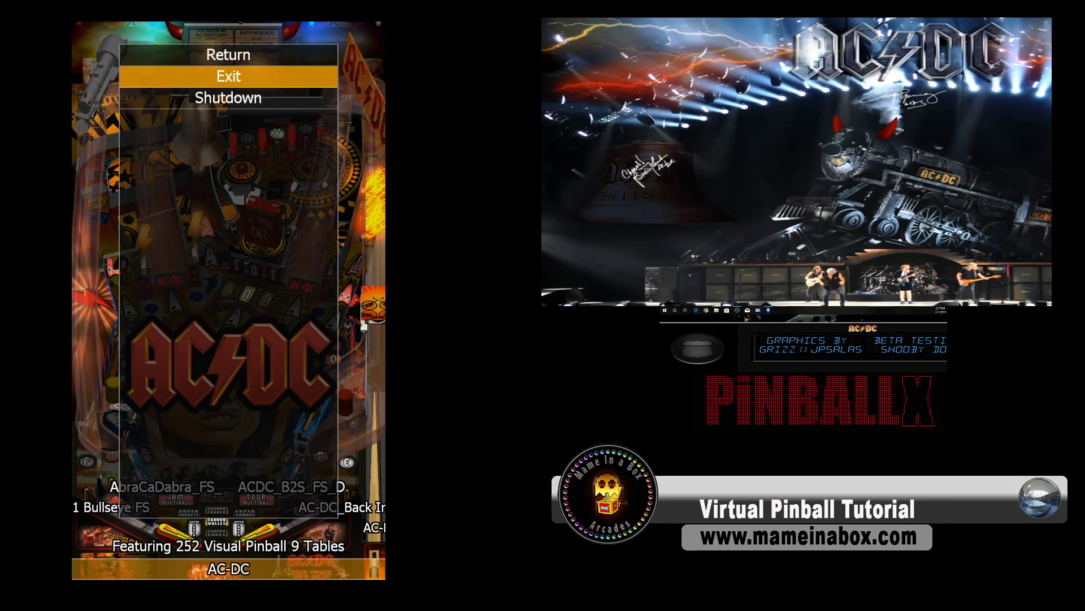
pyautogui.press('Return')
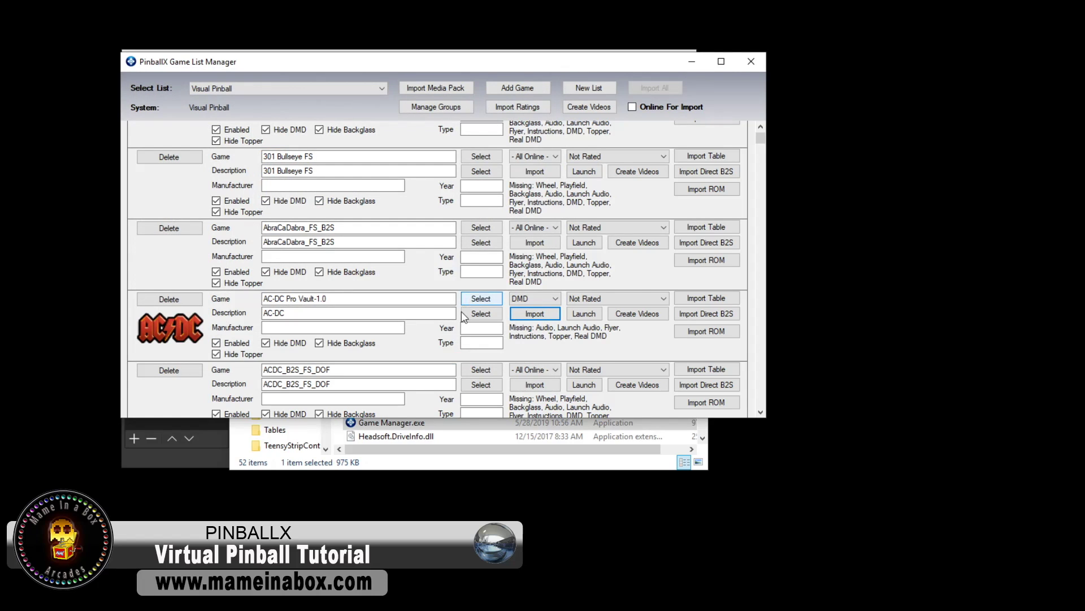
pyautogui.click(757, 64)
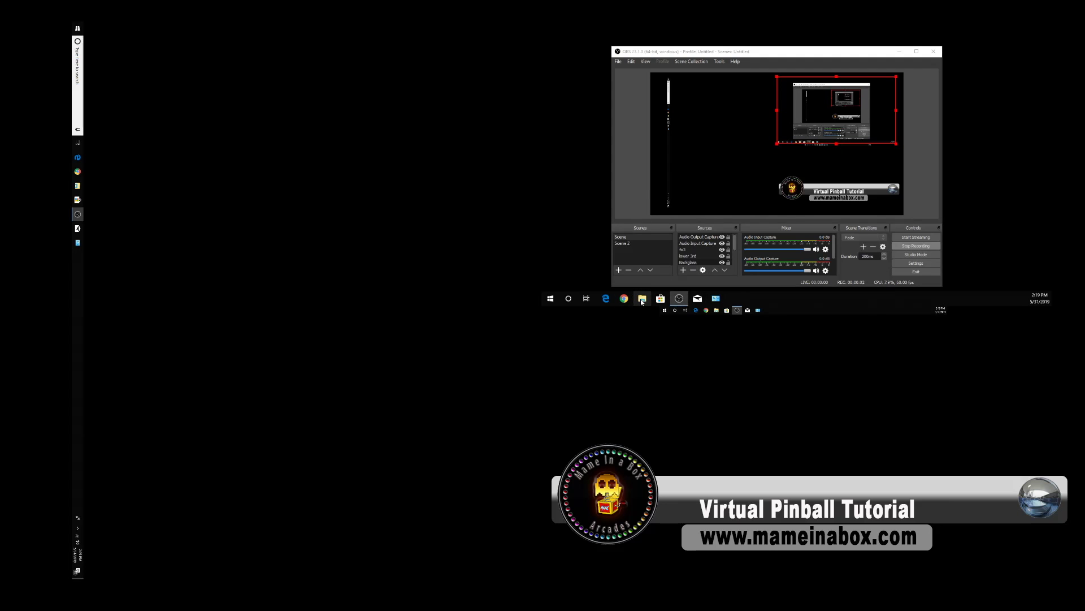
# In File Explorer, open the PinballX folder on drive C and select the PinballX shortcut.
pyautogui.click(642, 299)
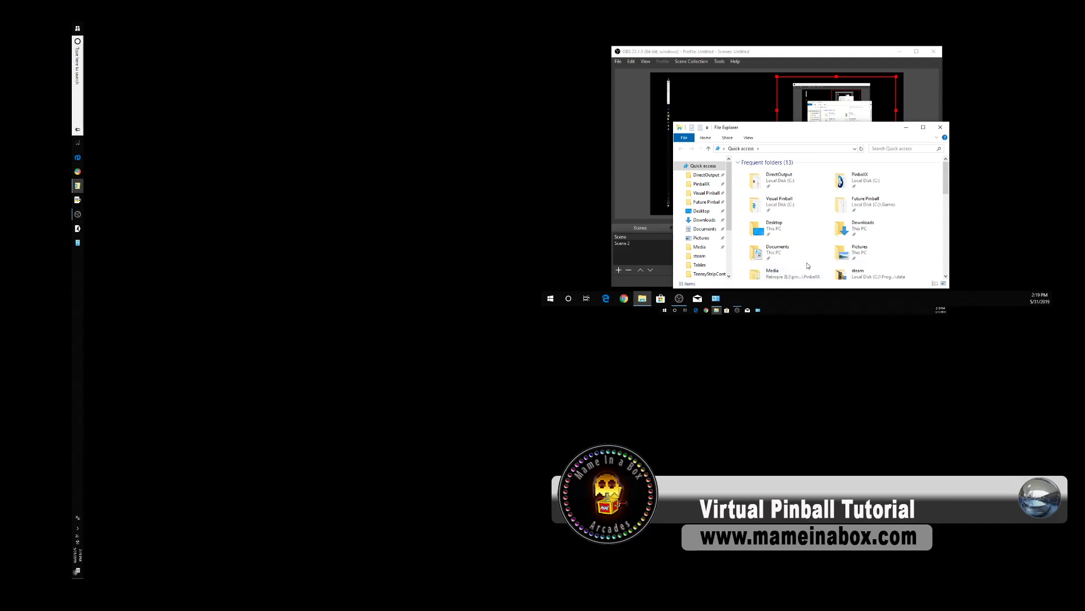
pyautogui.scroll(-5, 790, 244)
pyautogui.scroll(5, 790, 244)
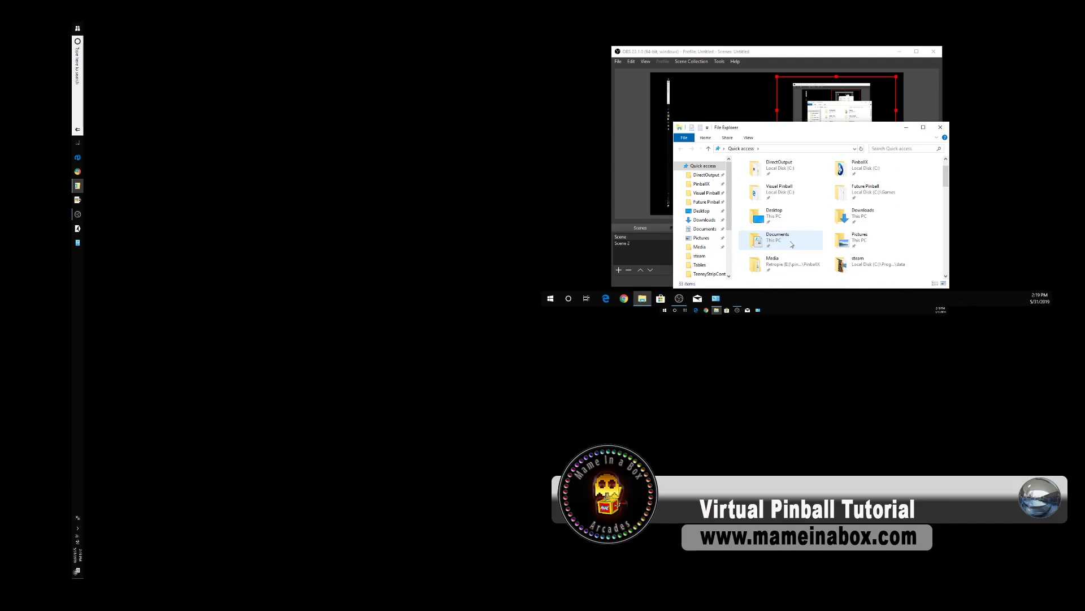
pyautogui.click(701, 185)
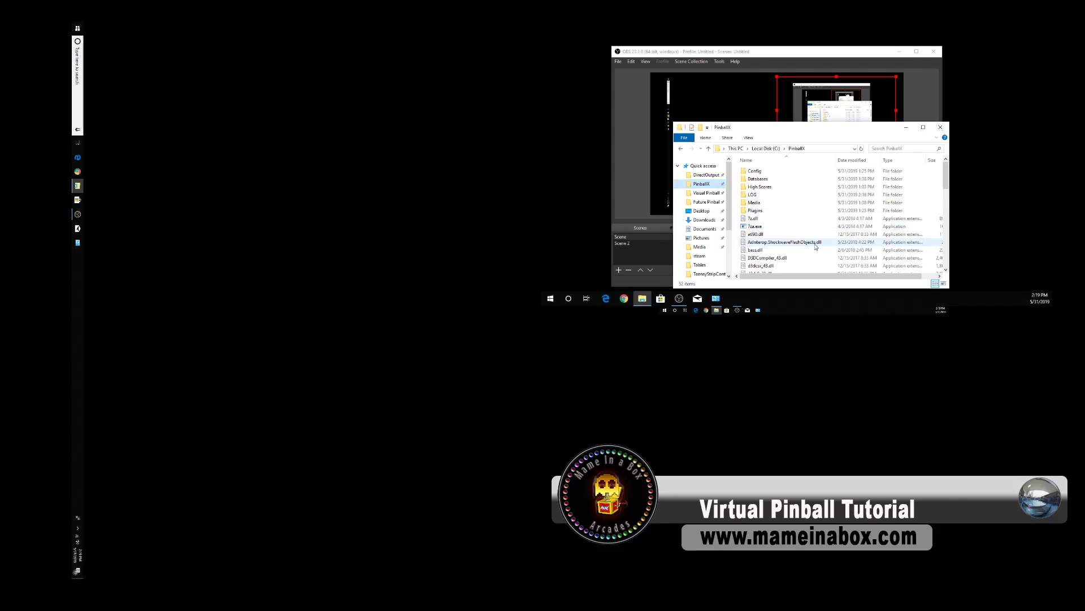
pyautogui.scroll(-8, 802, 248)
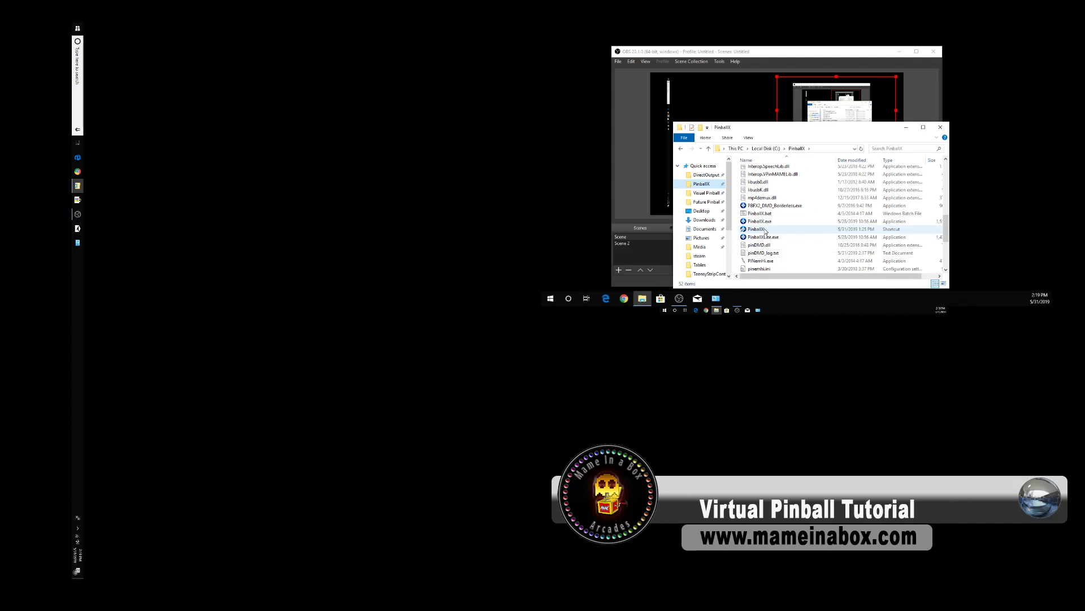
pyautogui.click(764, 230)
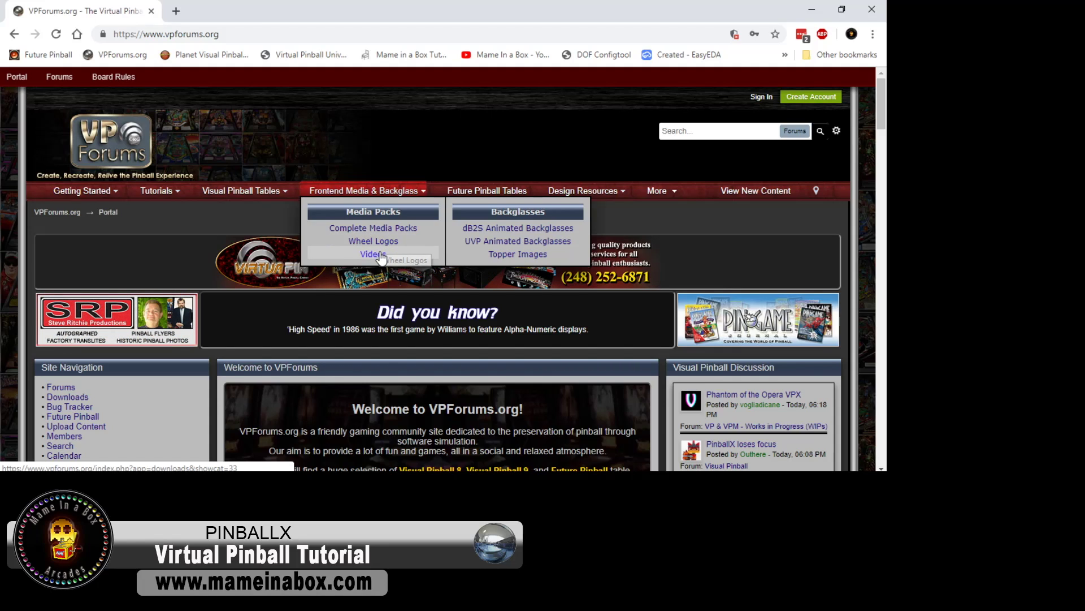
# On VPForums.org, open the frontend media Videos category and look through its first page of files, briefly visiting the second page.
pyautogui.click(371, 256)
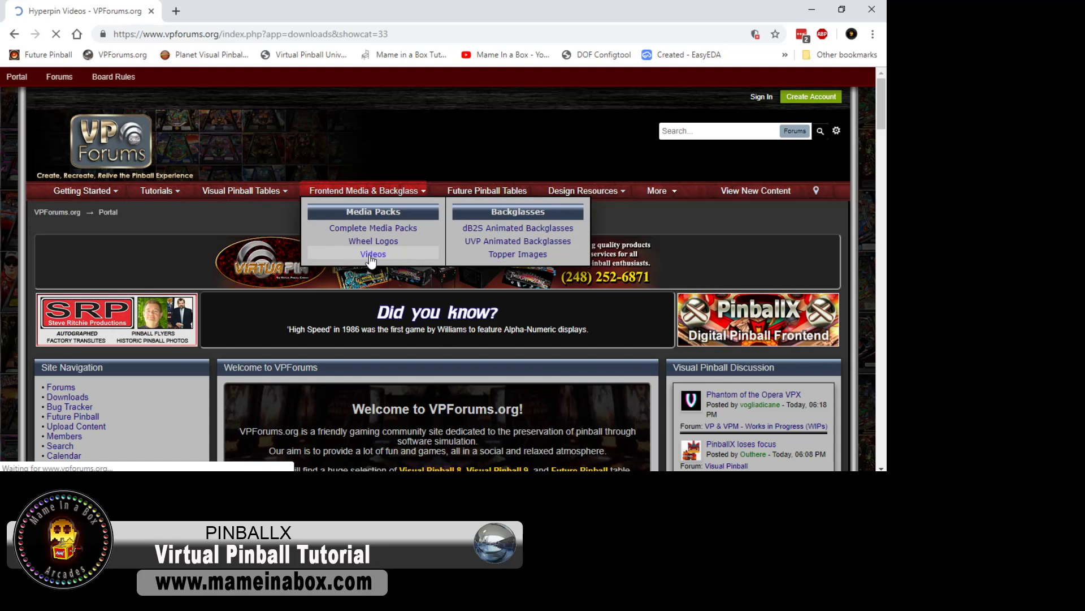
pyautogui.scroll(-3, 398, 339)
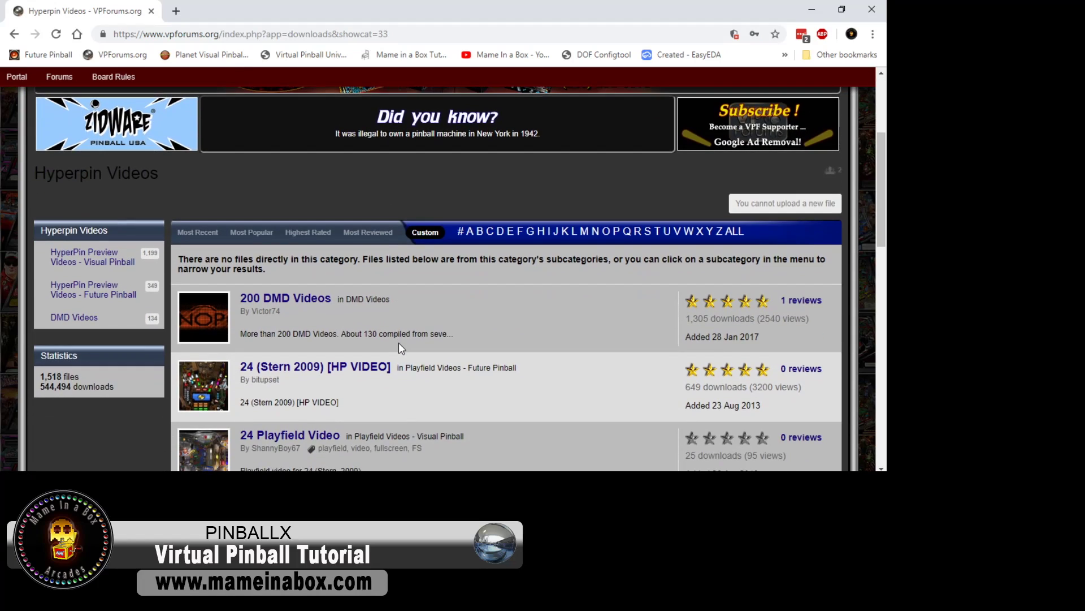
pyautogui.scroll(-1, 399, 341)
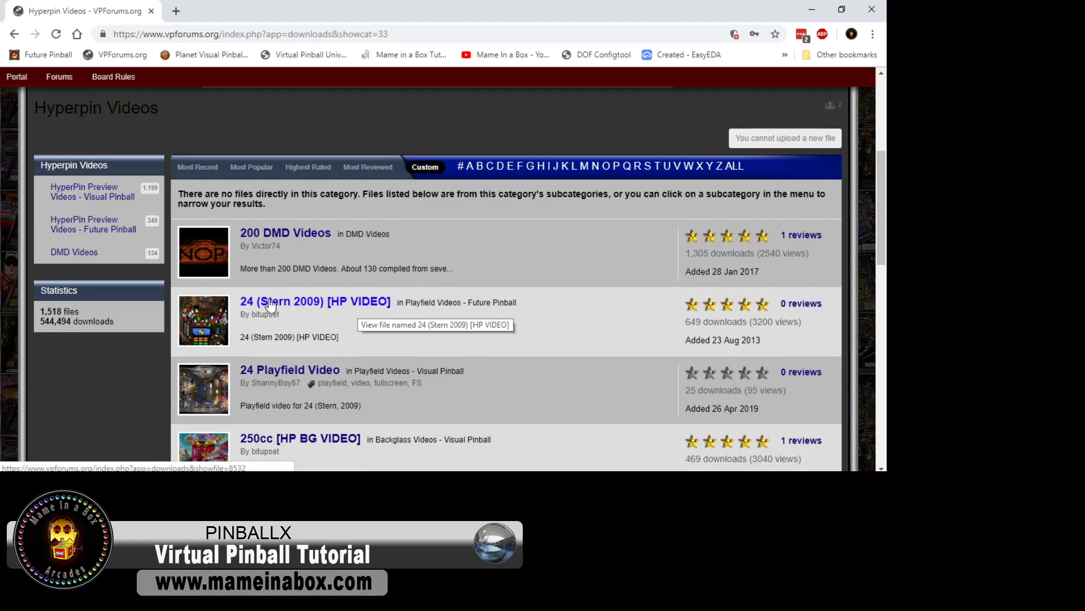
pyautogui.scroll(-9, 309, 305)
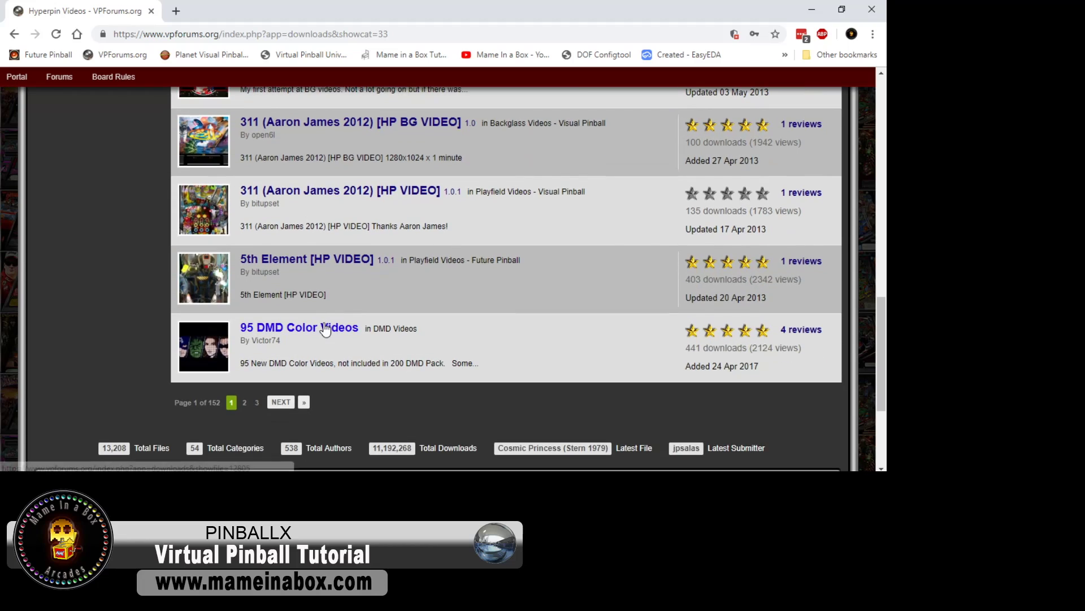
pyautogui.click(282, 402)
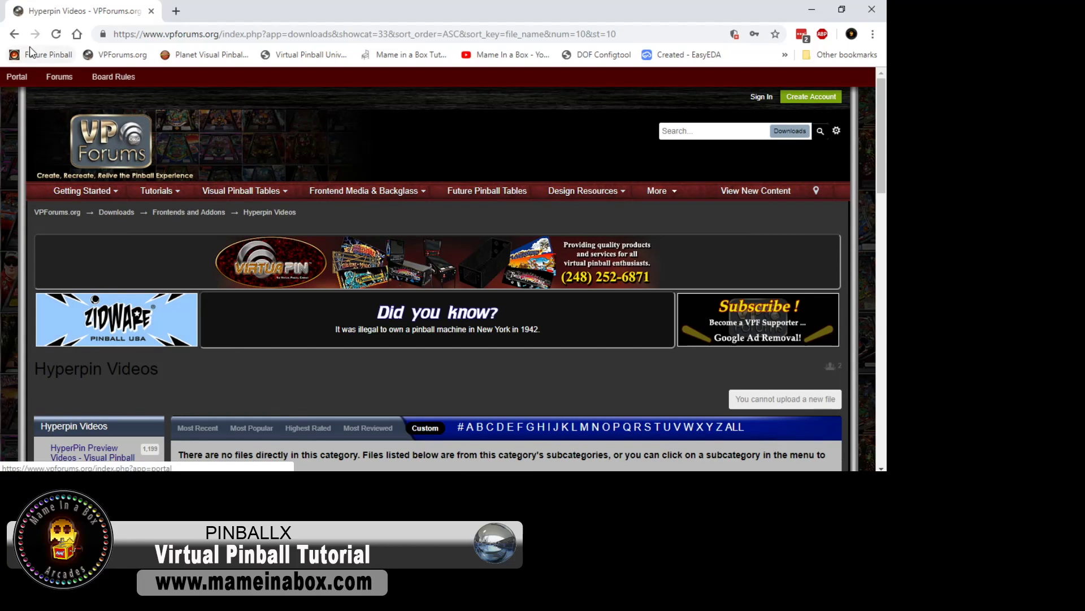
pyautogui.click(14, 35)
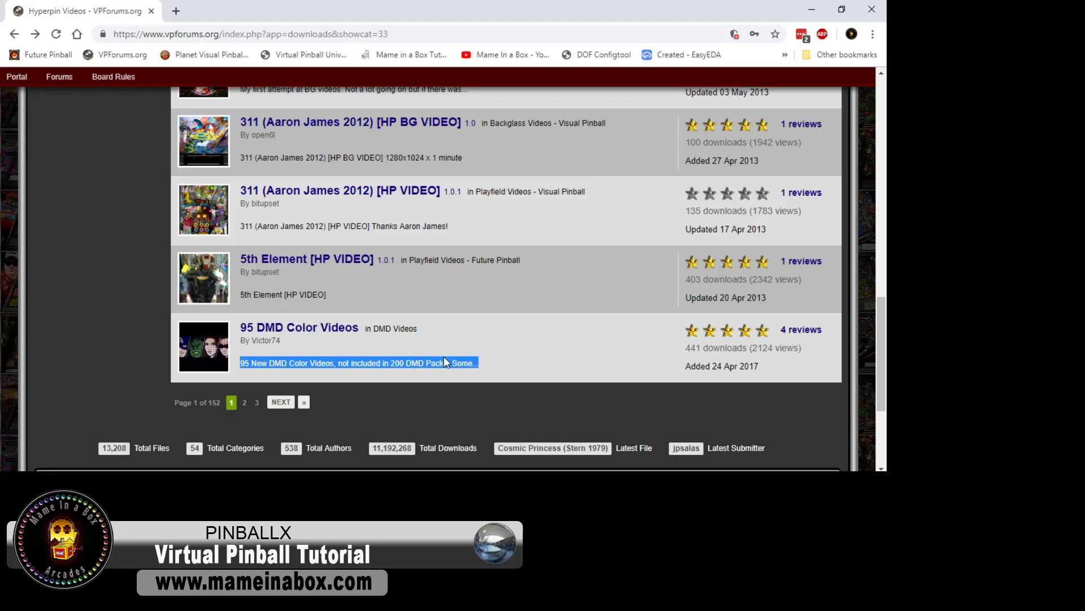
# Open the 95 DMD Color Videos file page, review its description and comments, and return to the Hyperpin Videos list.
pyautogui.click(277, 332)
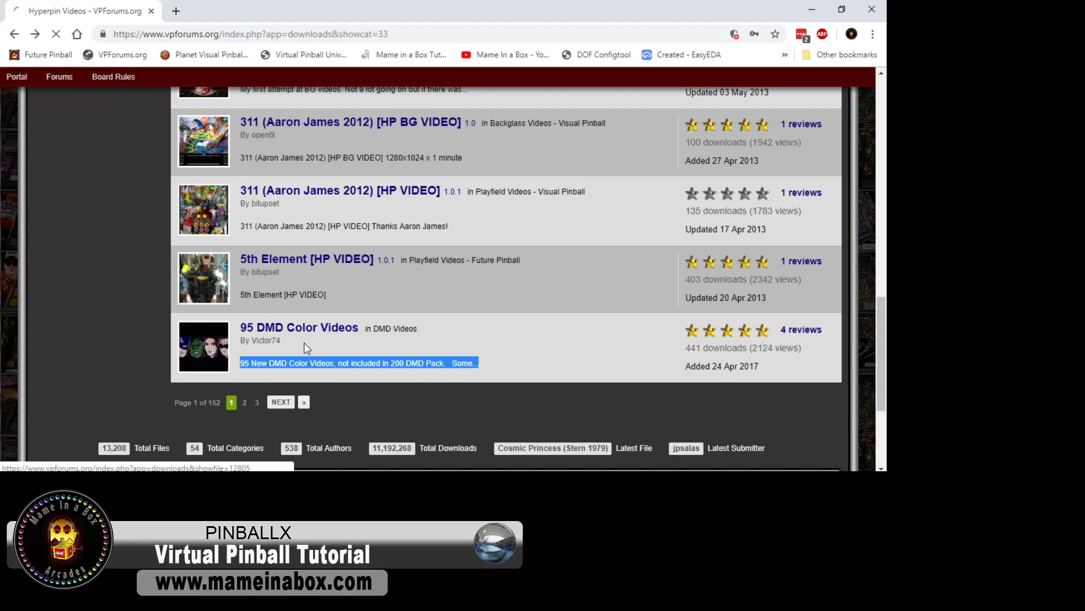
pyautogui.scroll(-3, 313, 335)
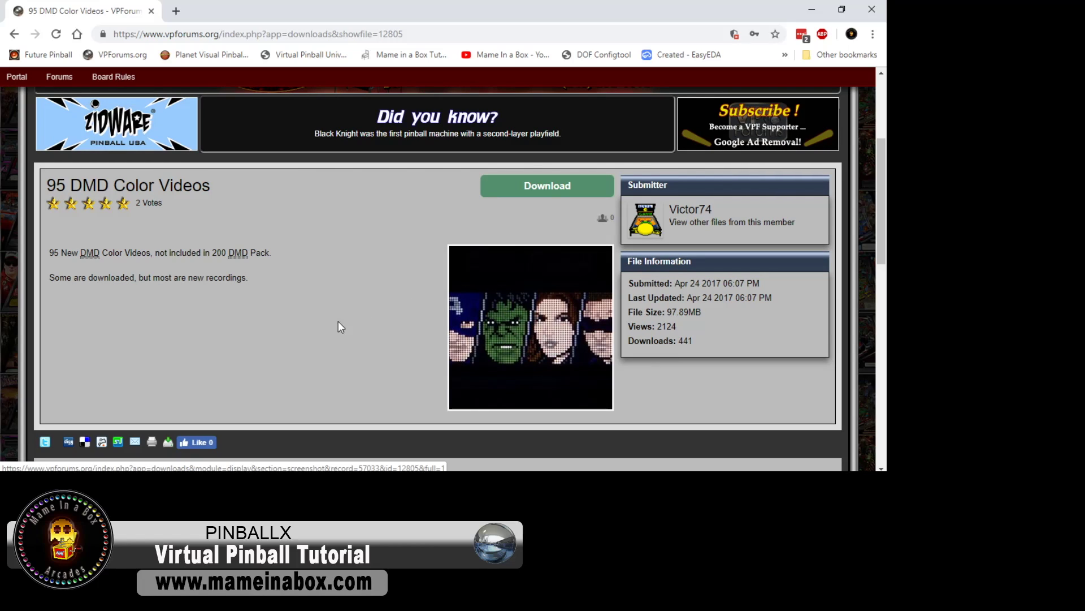
pyautogui.scroll(-3, 314, 305)
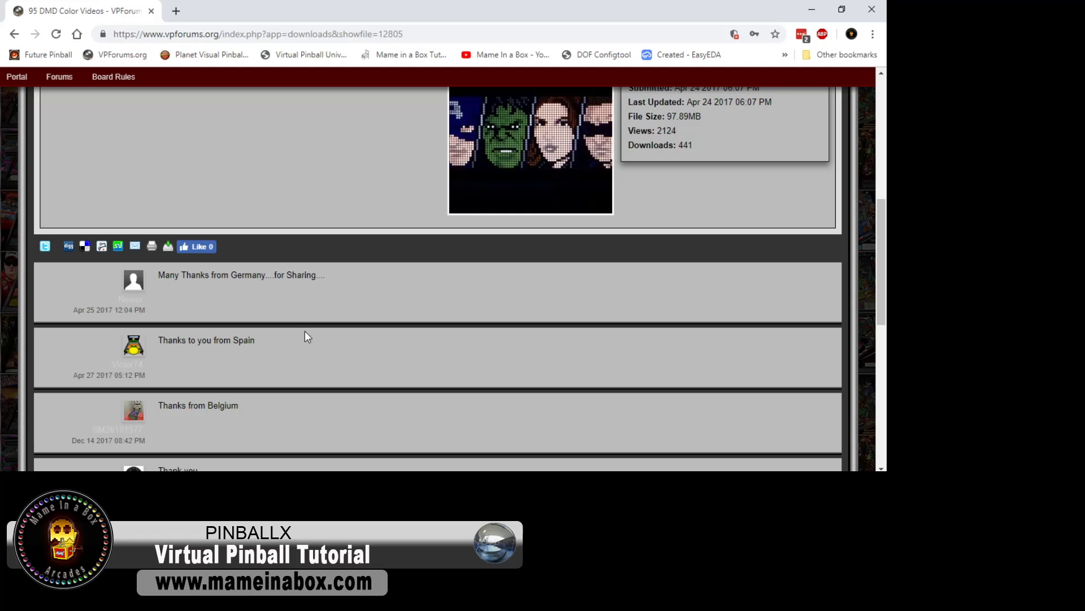
pyautogui.scroll(6, 305, 331)
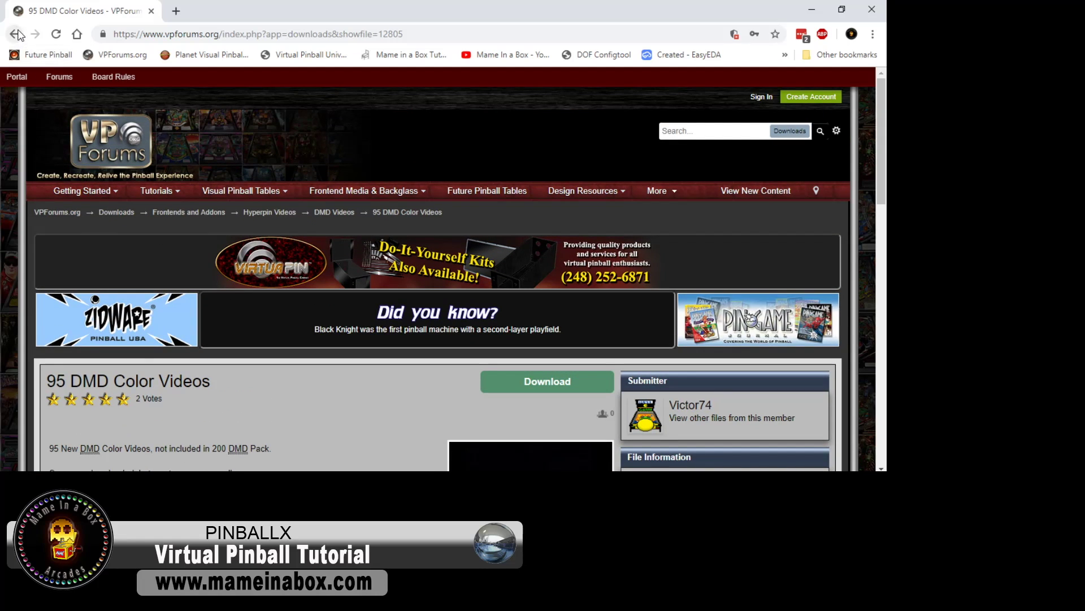
pyautogui.click(15, 35)
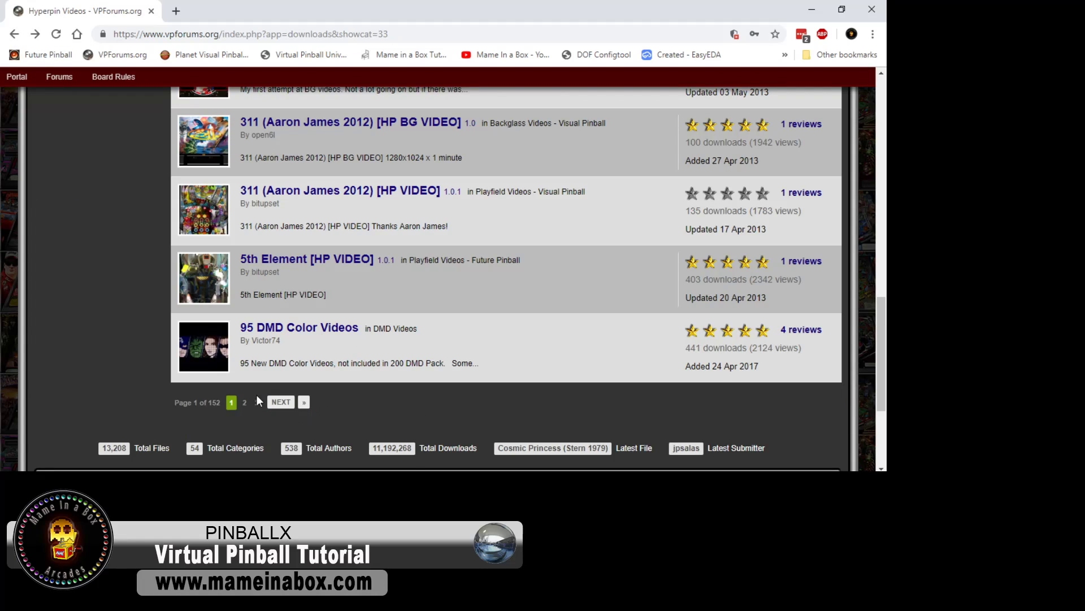
# Go to the second page of Hyperpin Videos and open the ACDC (JP 2012) [HP VIDEO] 1.0.2 file page to view its details.
pyautogui.click(281, 403)
pyautogui.scroll(-5, 337, 376)
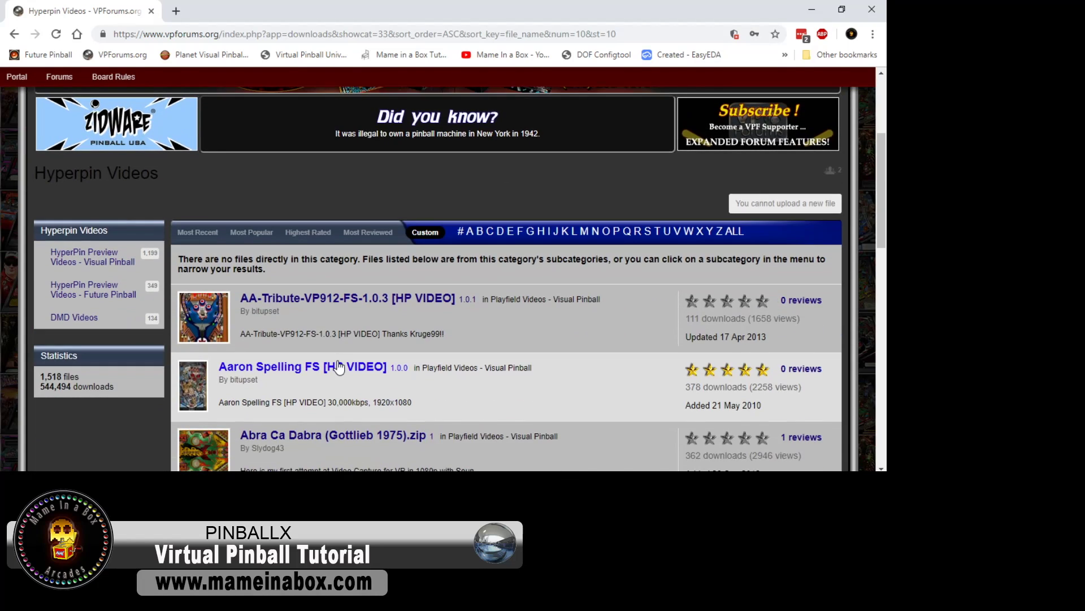
pyautogui.scroll(-1, 339, 367)
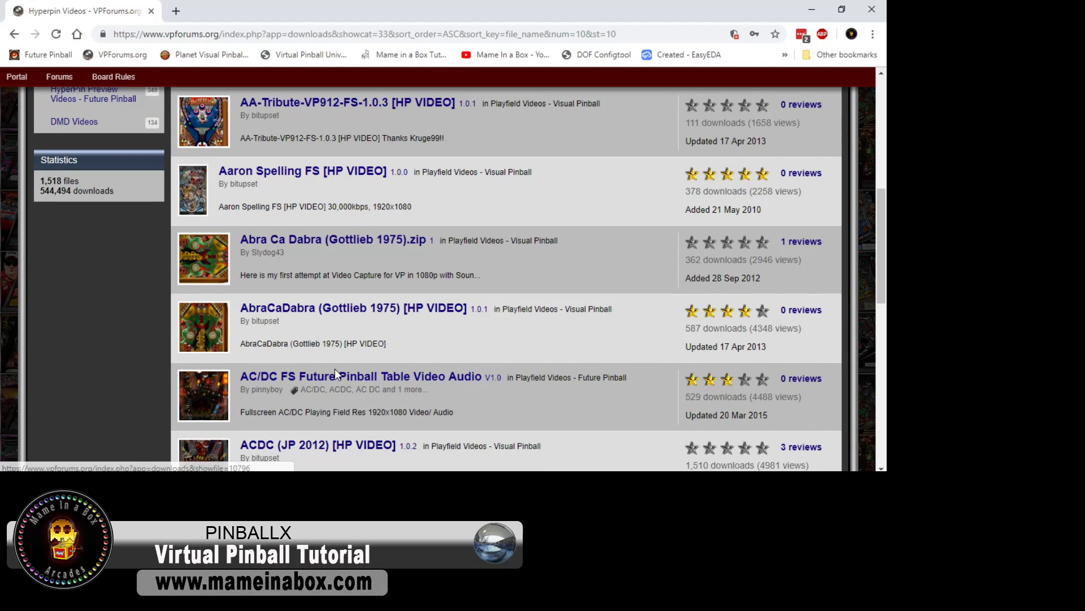
pyautogui.scroll(-2, 268, 390)
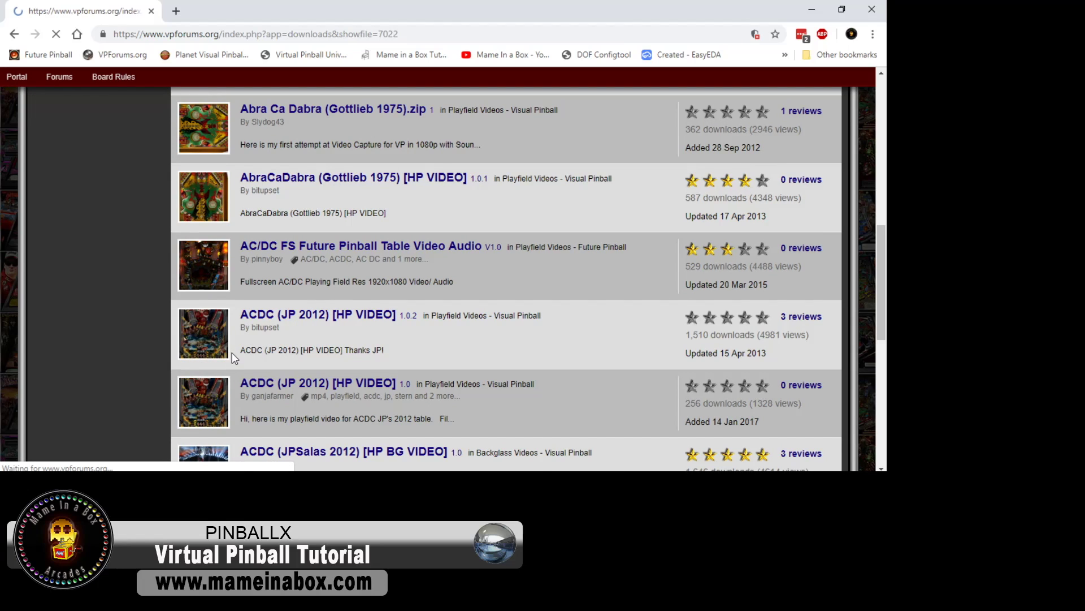
pyautogui.scroll(-3, 260, 339)
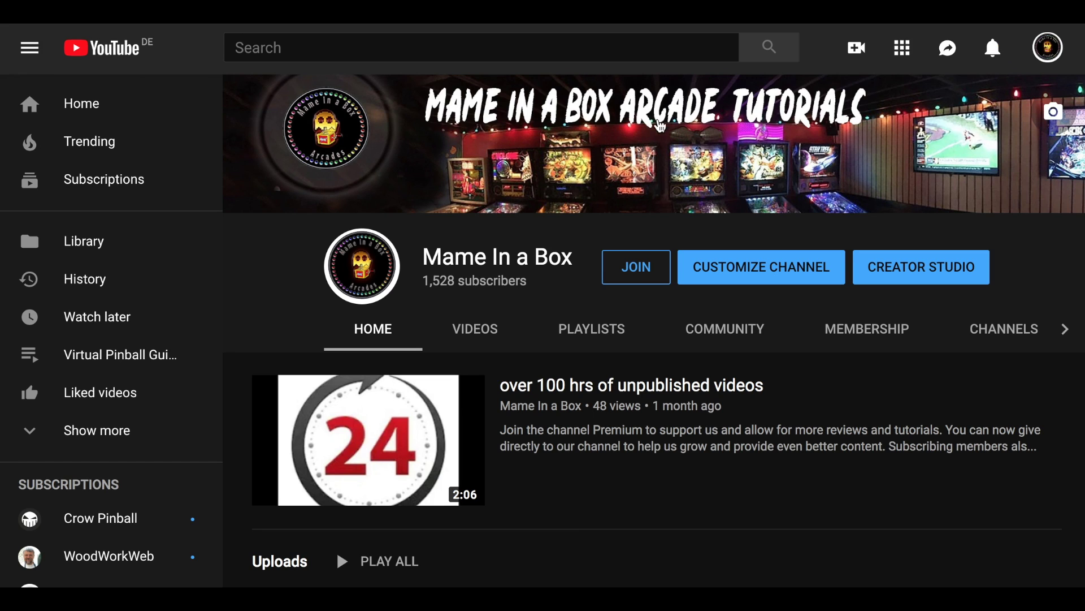
# On the Mame In a Box YouTube channel, open the membership offer, read its perks, close it and view the channel's uploads.
pyautogui.click(643, 278)
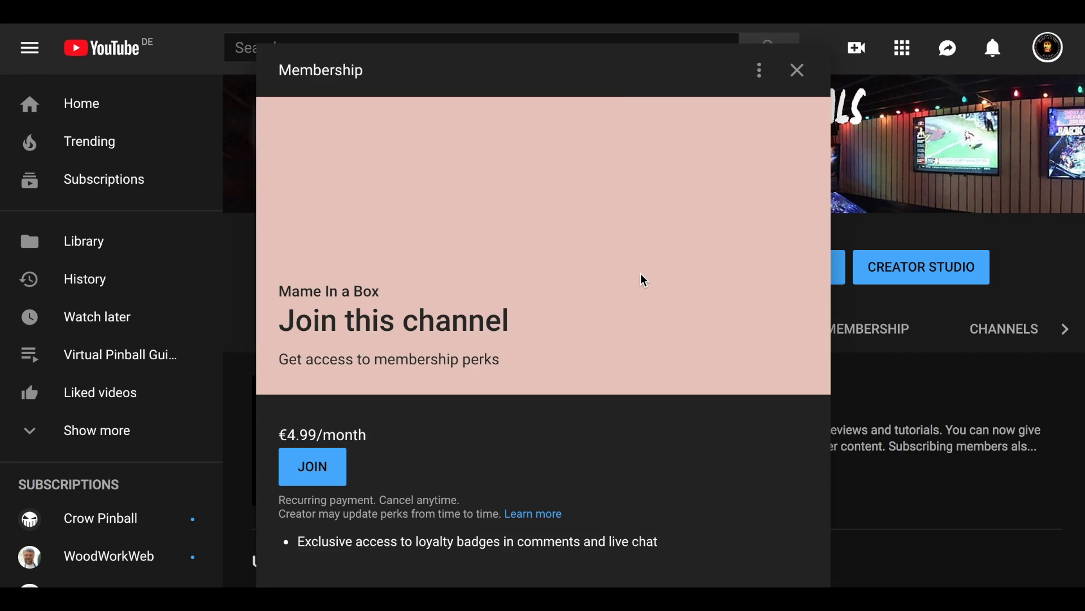
pyautogui.scroll(-5, 640, 387)
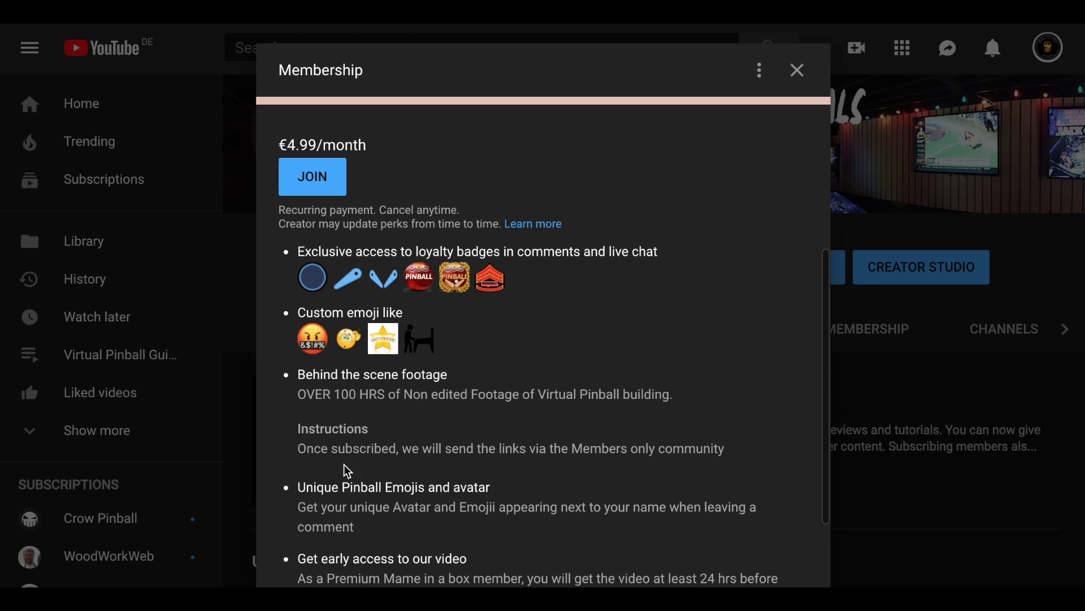
pyautogui.scroll(-2, 340, 482)
pyautogui.scroll(-2, 342, 482)
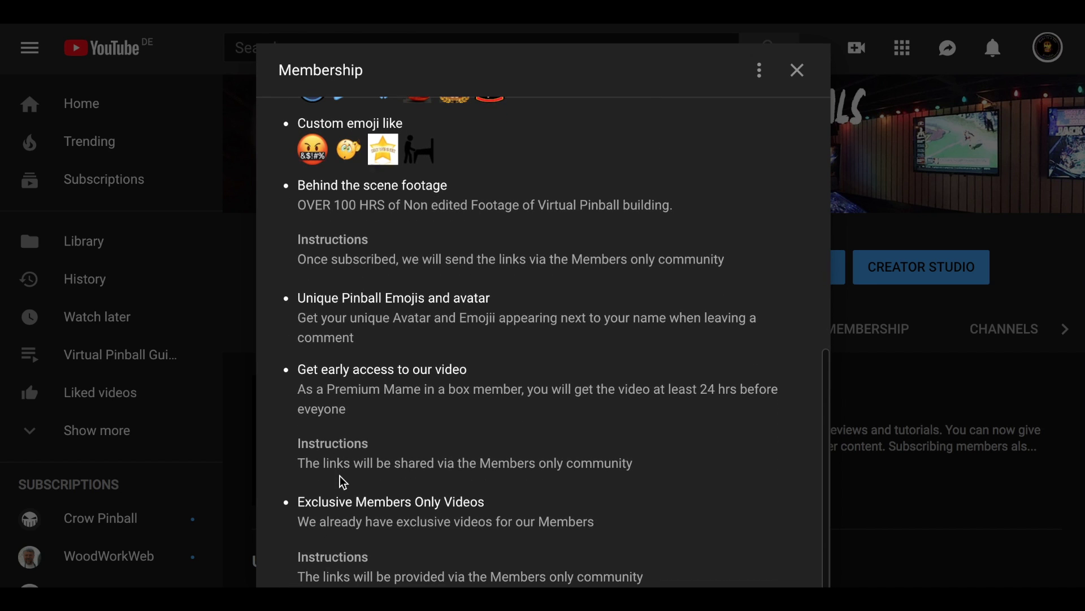
pyautogui.click(954, 377)
pyautogui.scroll(-2, 792, 347)
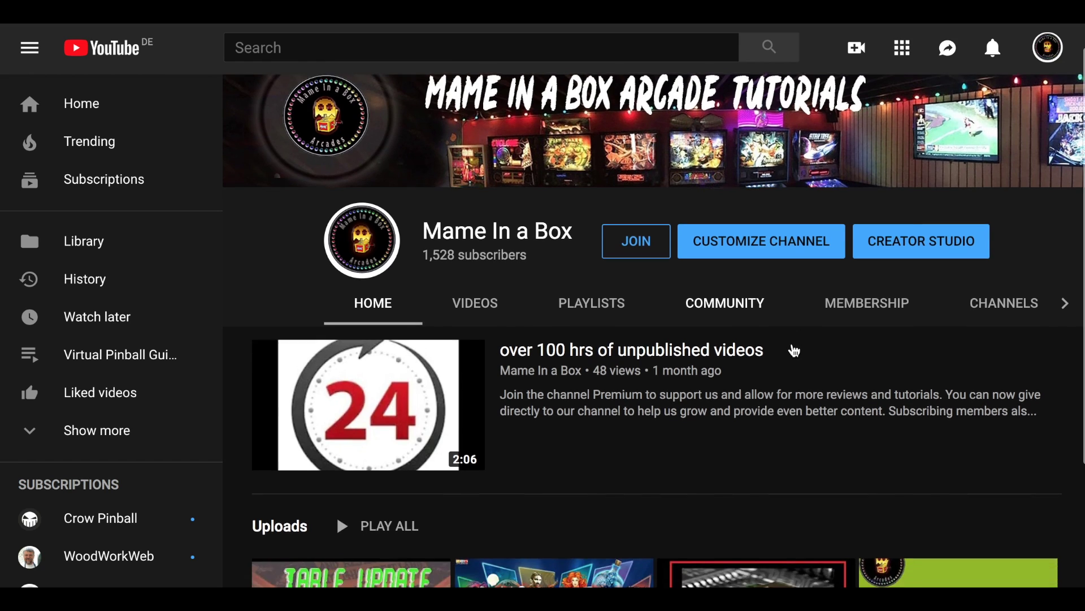
pyautogui.scroll(-2, 794, 350)
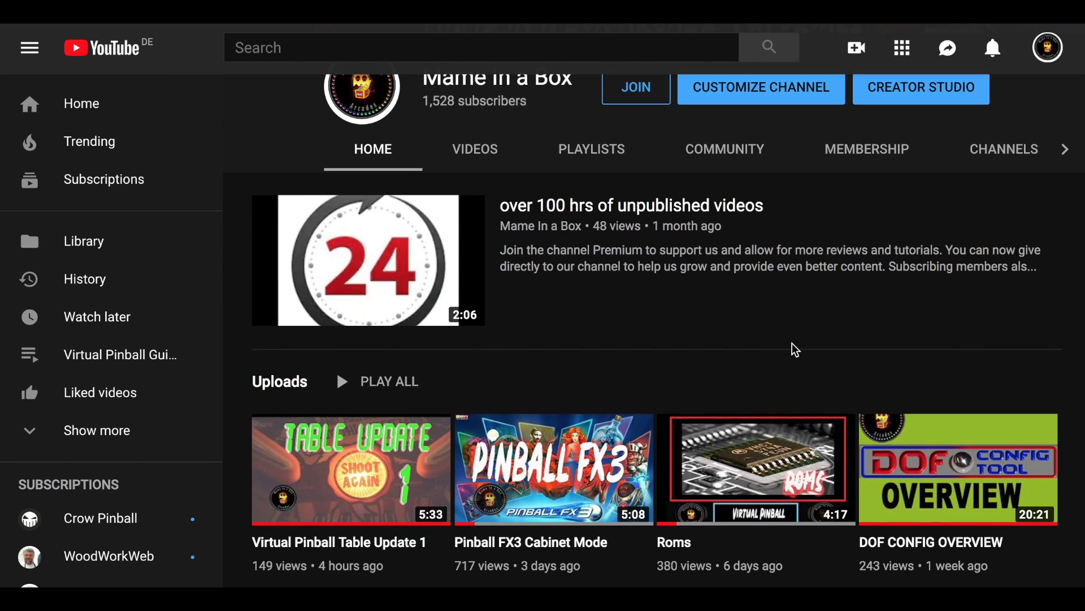